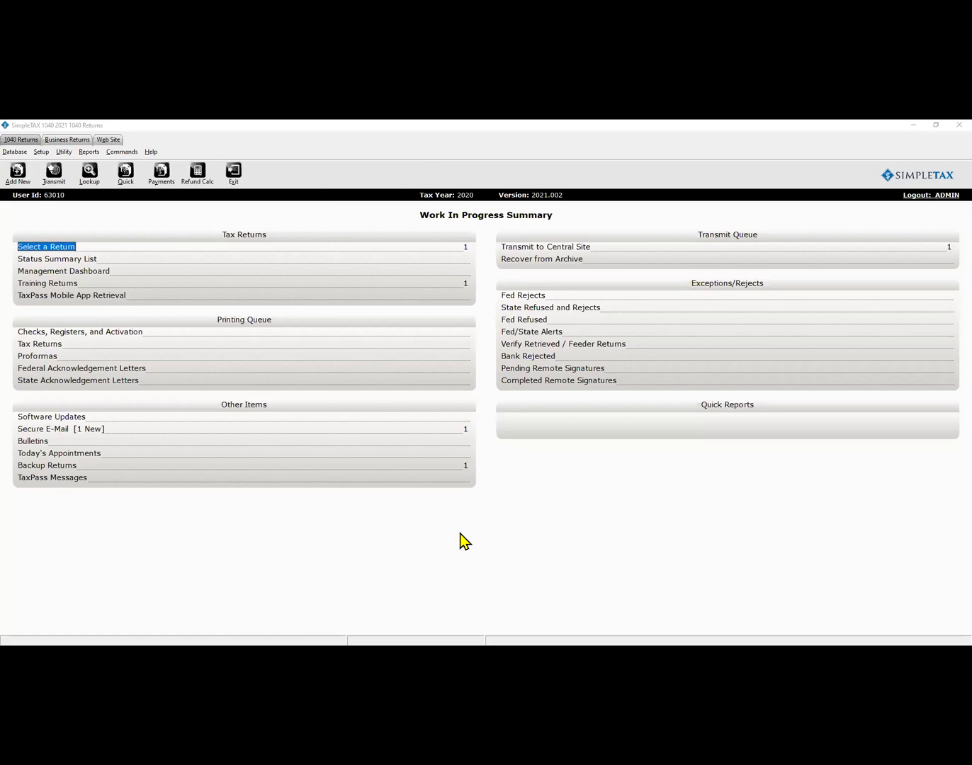
Look over the TaxPass messages, then go to the Work In Progress summary and the saved-returns search.
click(62, 488)
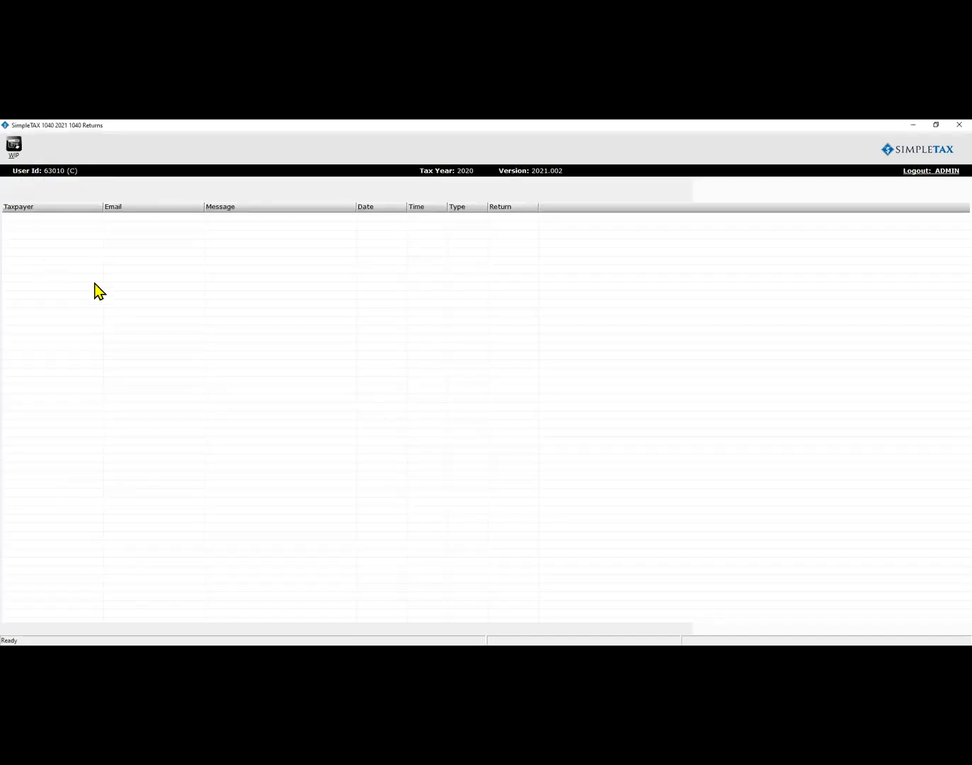
click(15, 148)
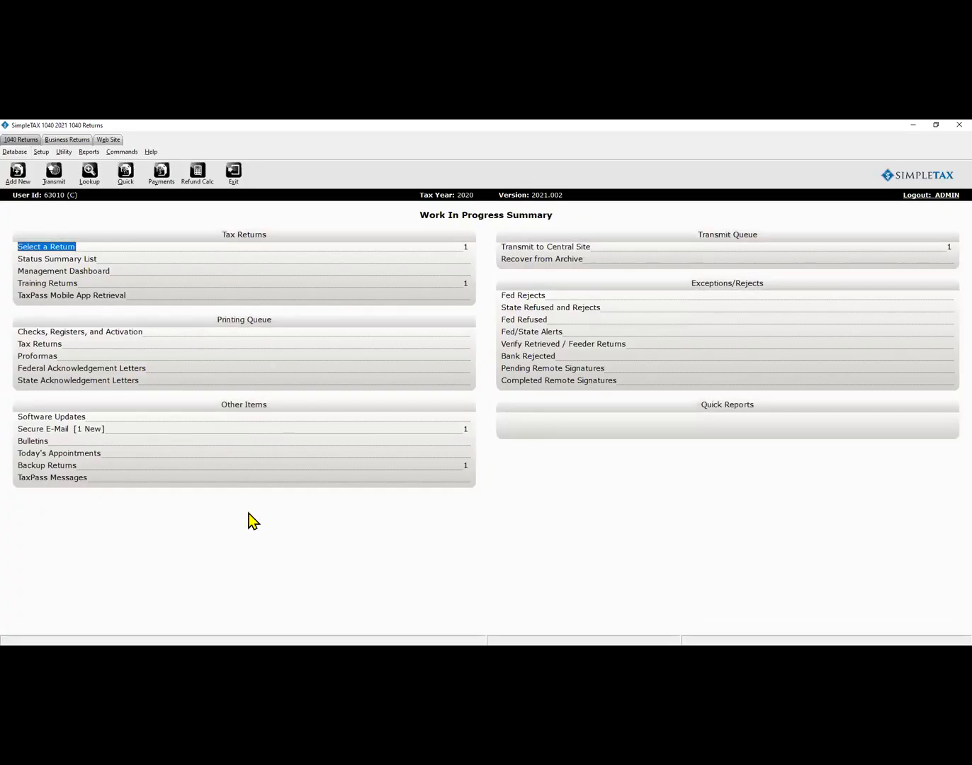
click(57, 252)
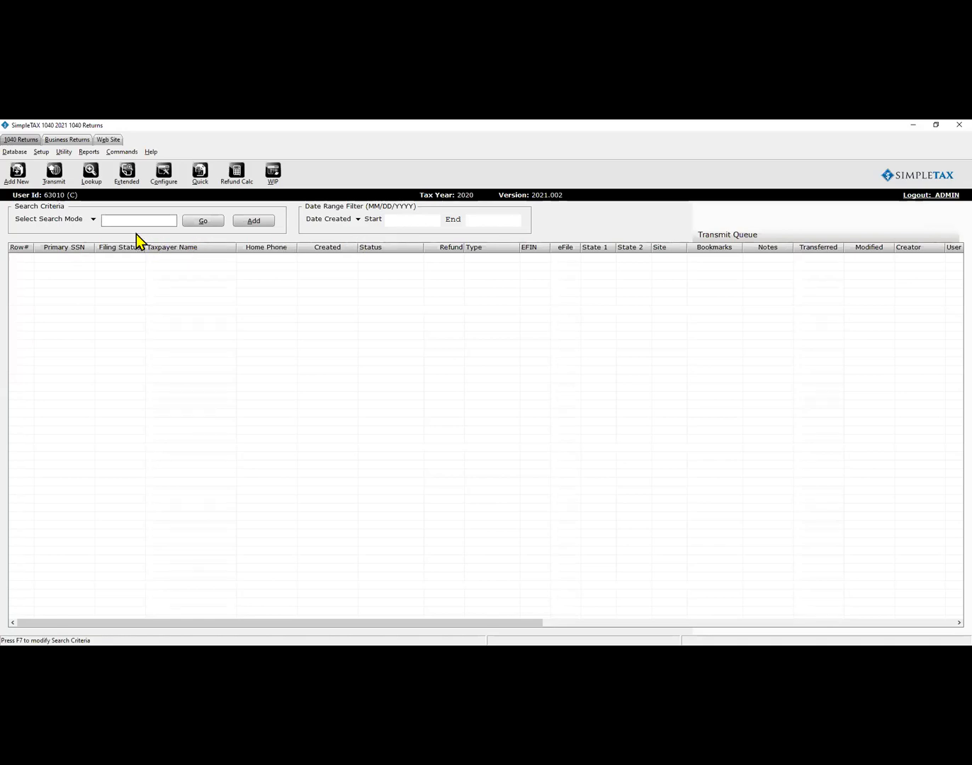
Check the empty Wallet Setup window, then list the saved returns to show the single test return.
click(42, 151)
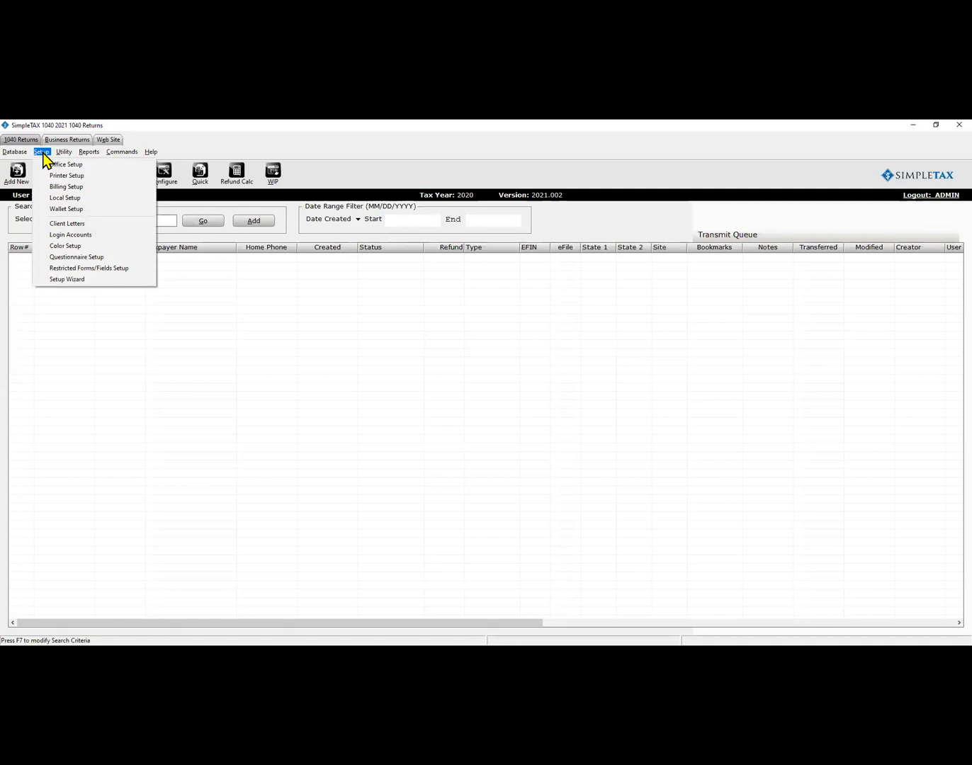
click(58, 209)
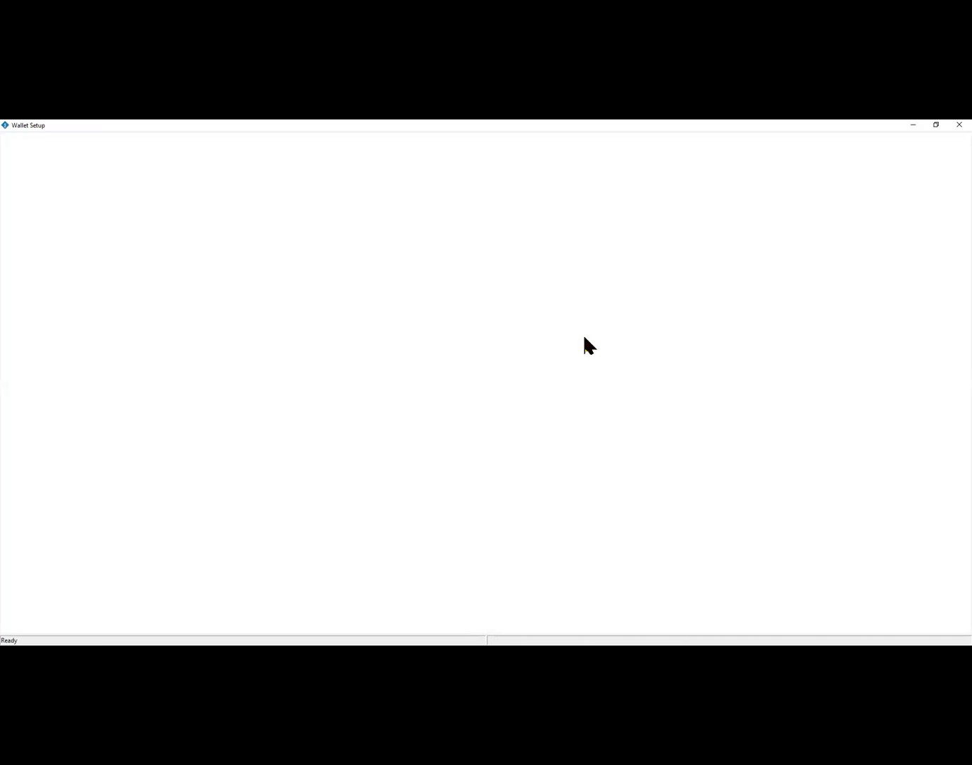
click(954, 125)
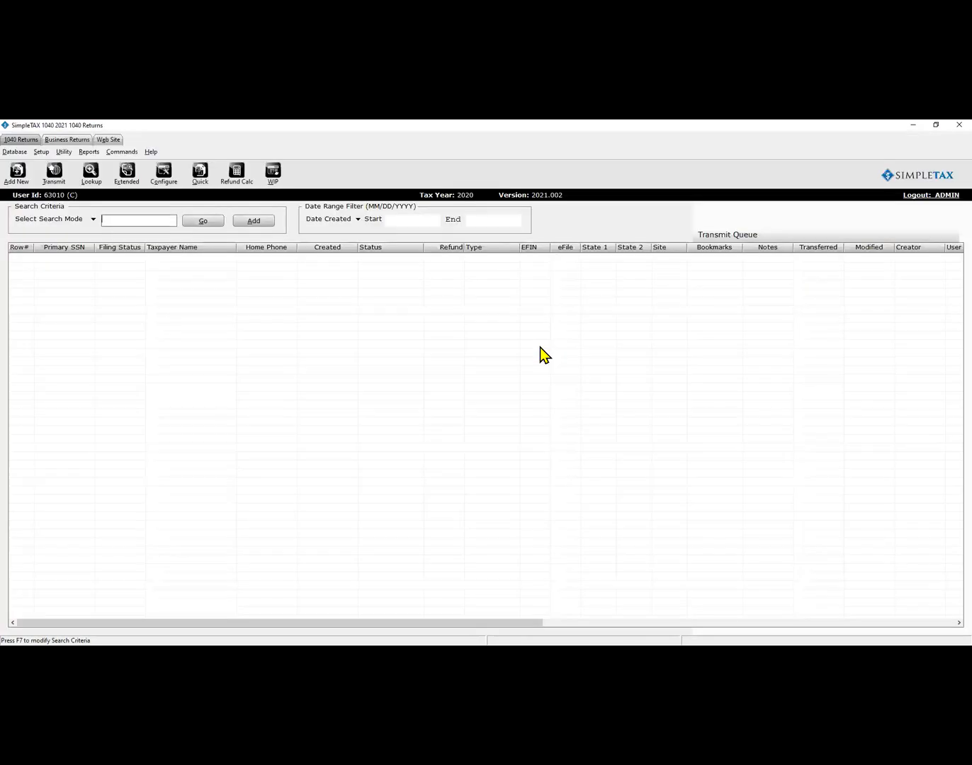
click(208, 222)
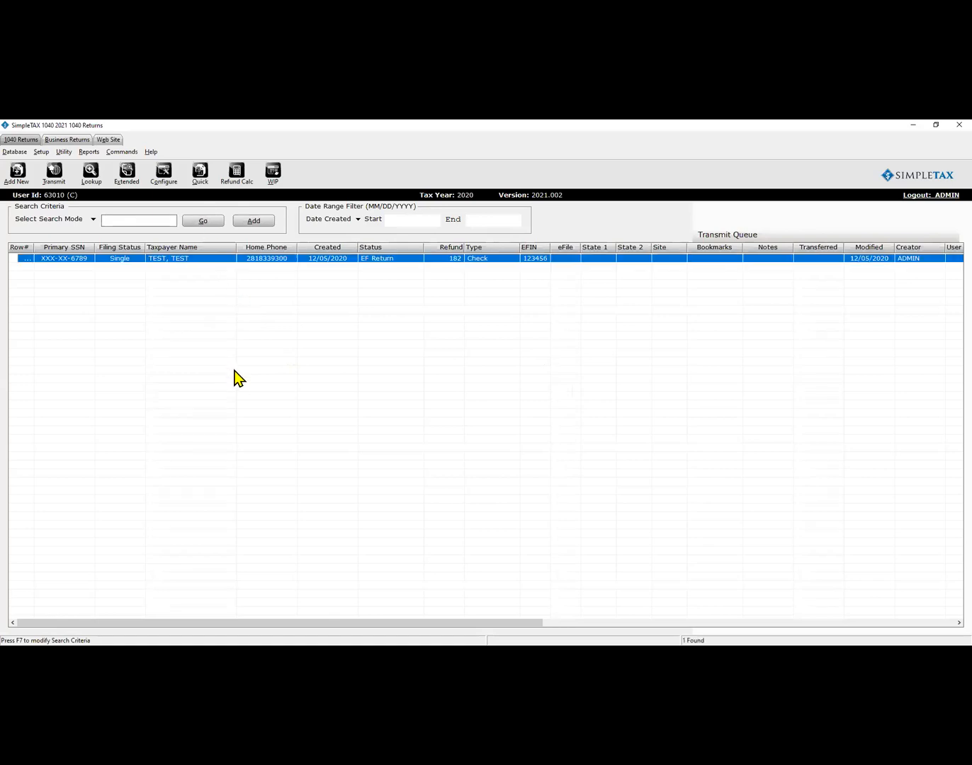
Open the EF Return test return, review its Client Data, and bring up RET 1040 - FEDERAL RETURN.
double_click(122, 259)
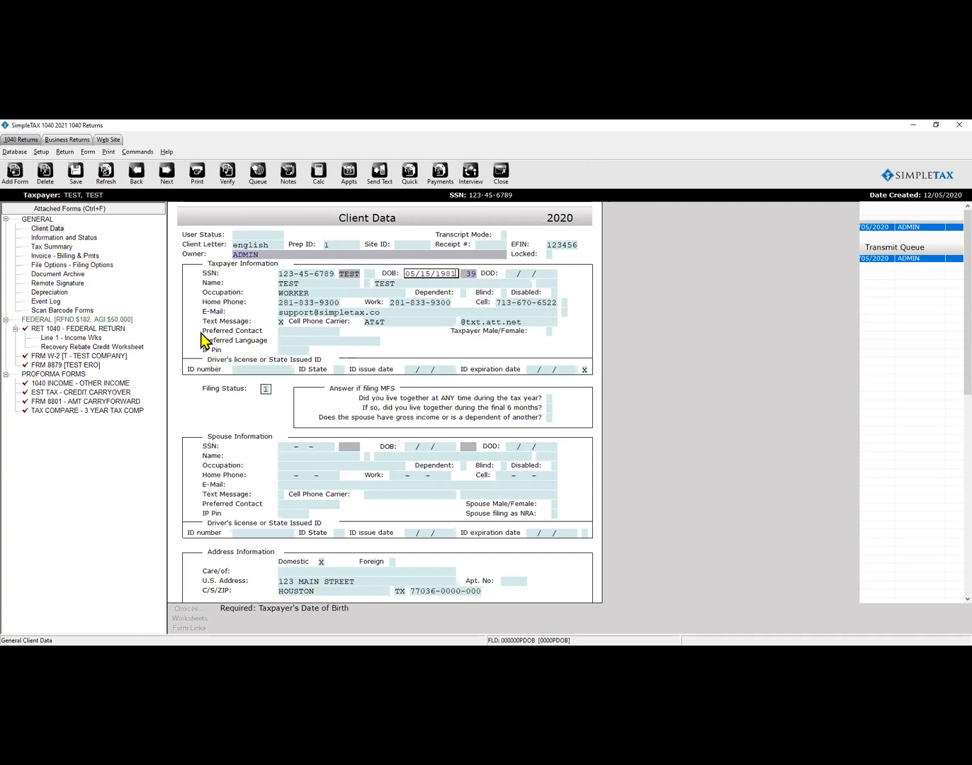
scroll(530, 417, down, 1)
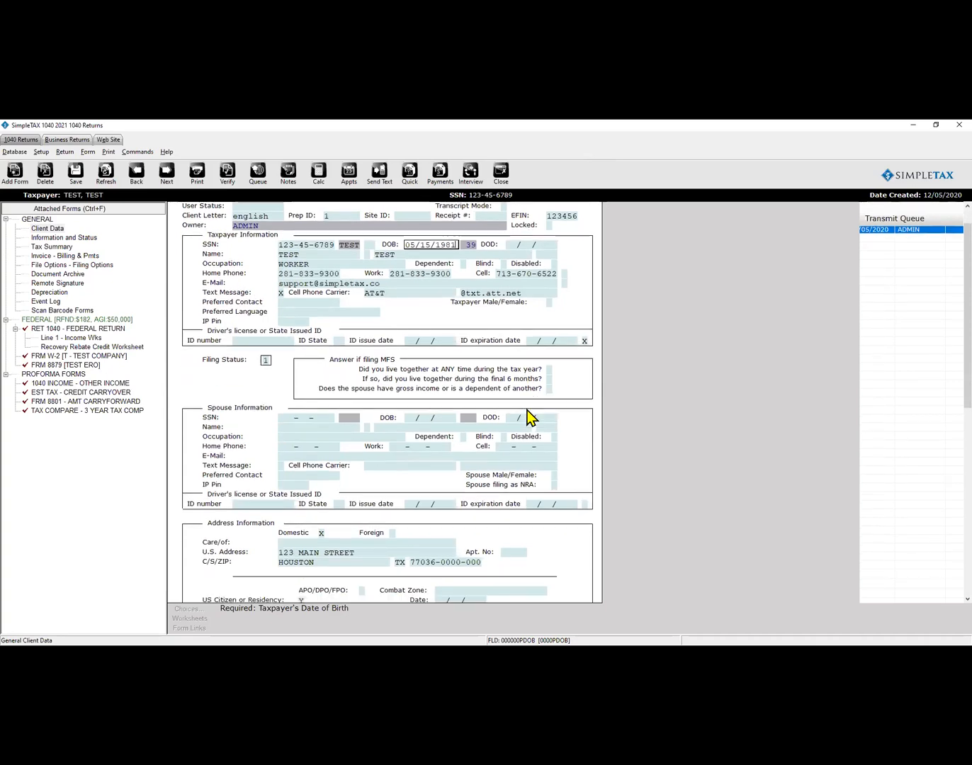
scroll(530, 418, down, 8)
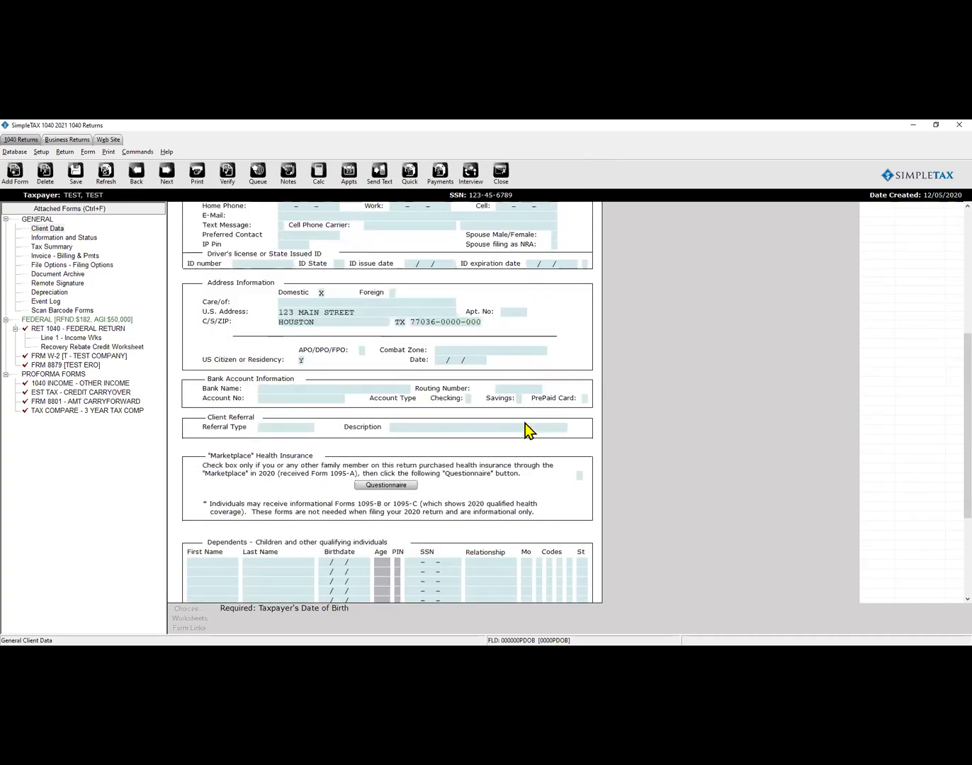
scroll(528, 431, down, 6)
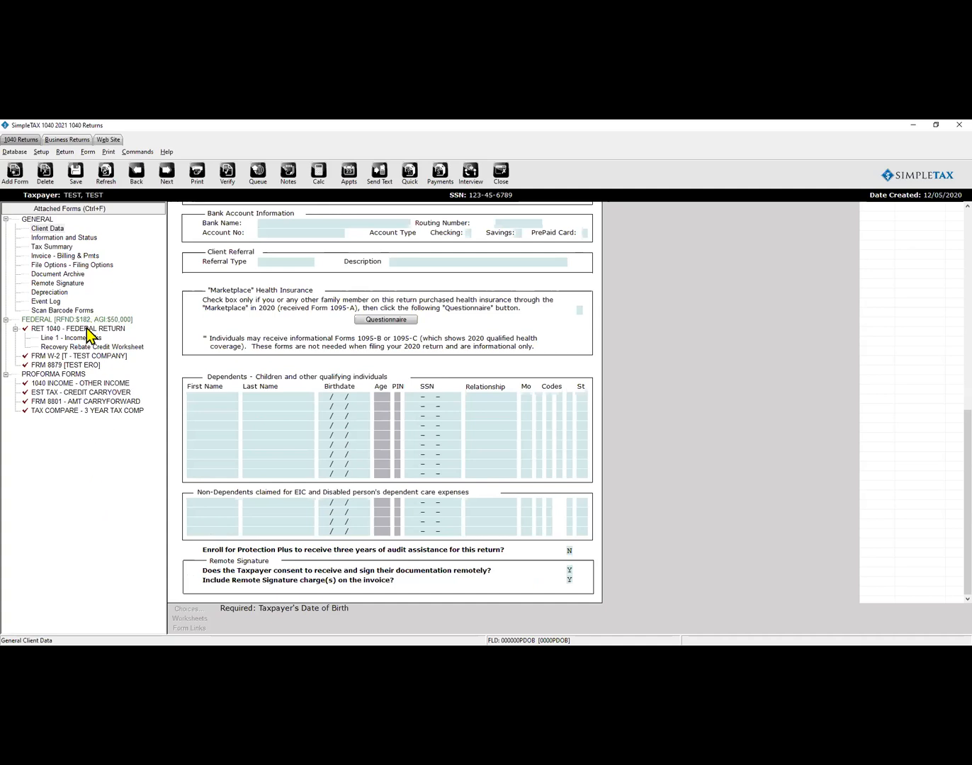
click(87, 329)
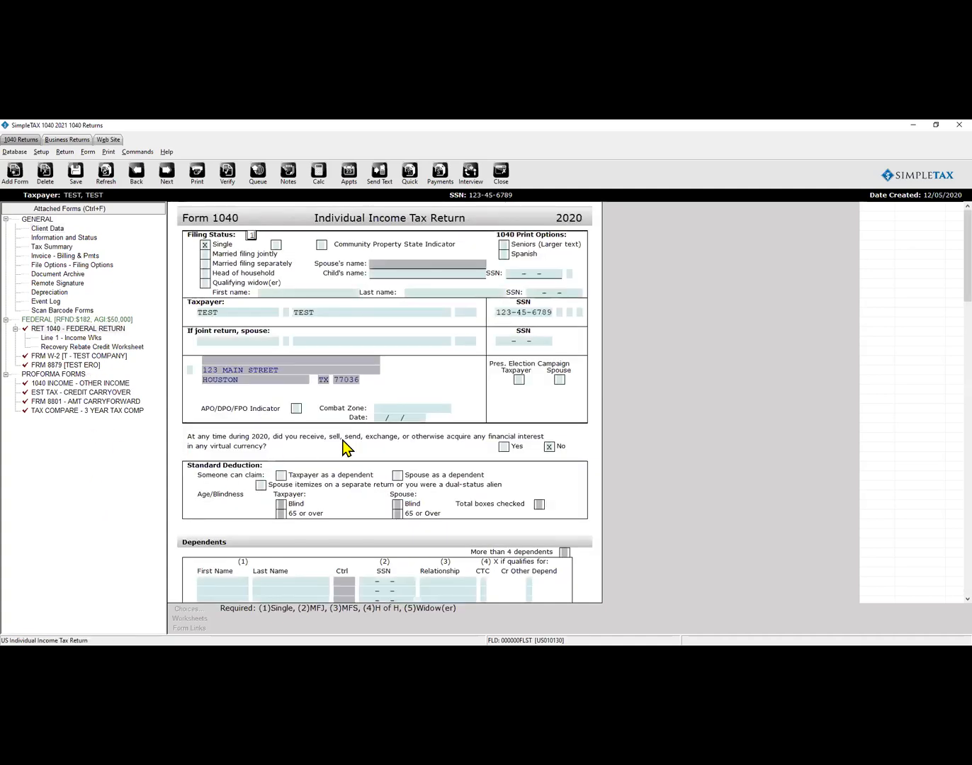
Mark the virtual-currency question No and re-verify the return until Nothing Found is reported.
click(550, 448)
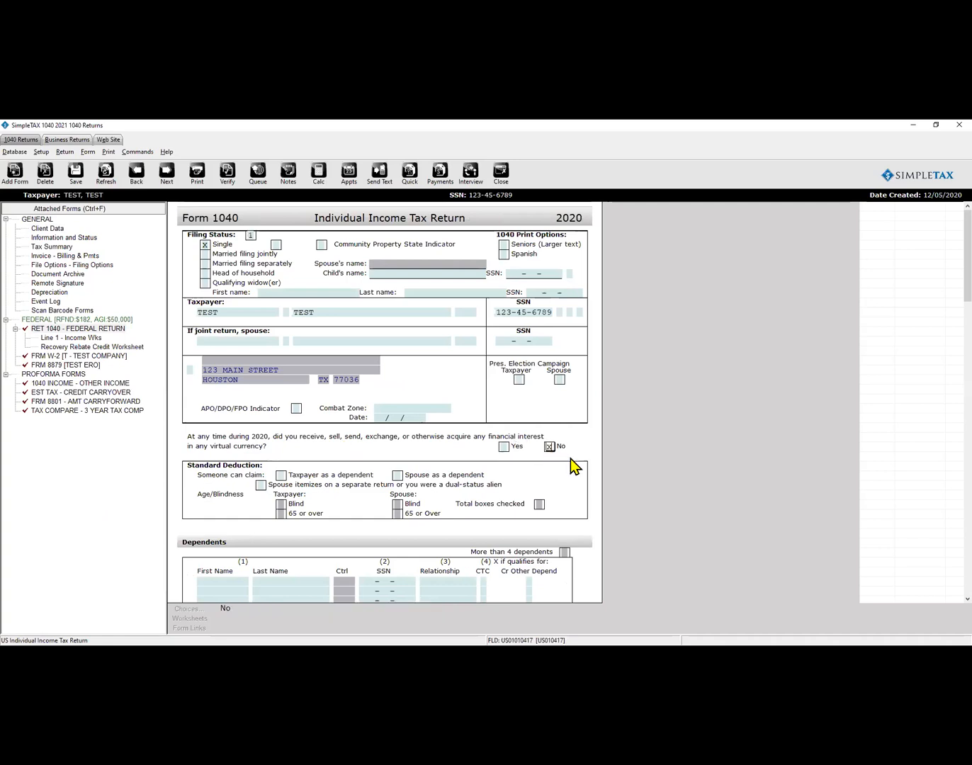
key(Delete)
key(shift+Tab)
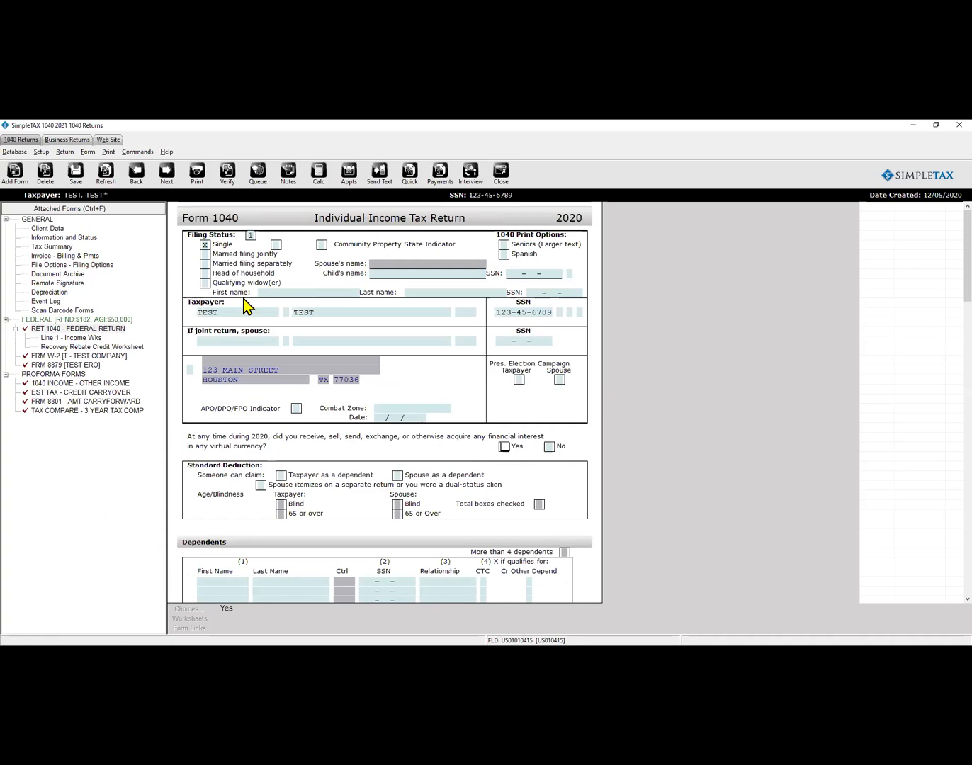
click(223, 175)
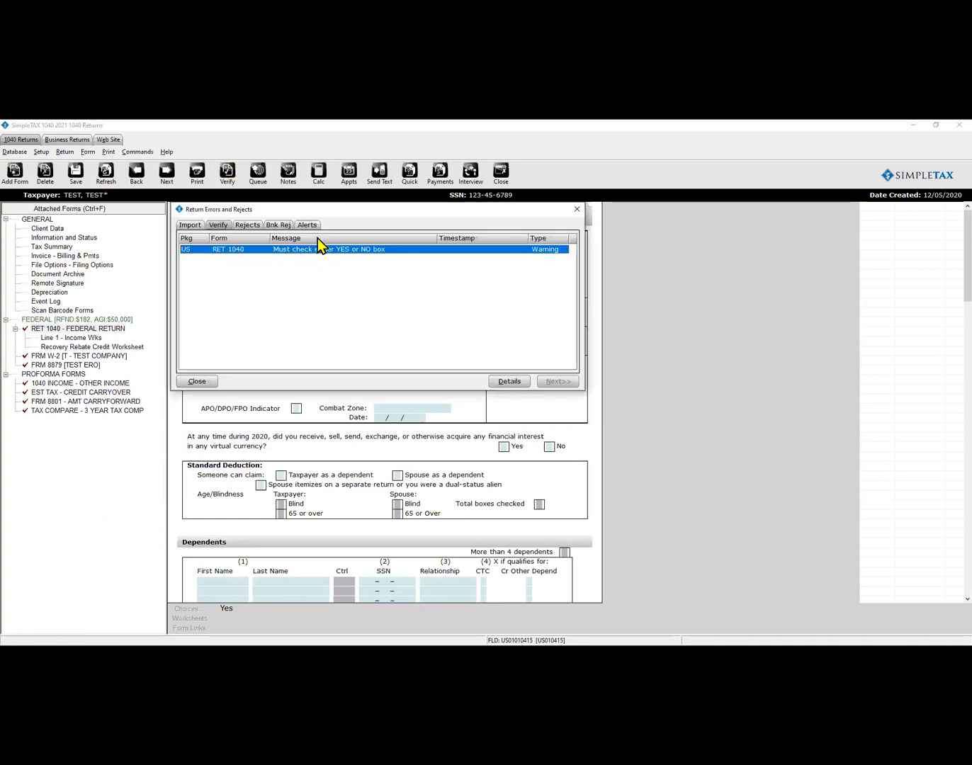
double_click(327, 249)
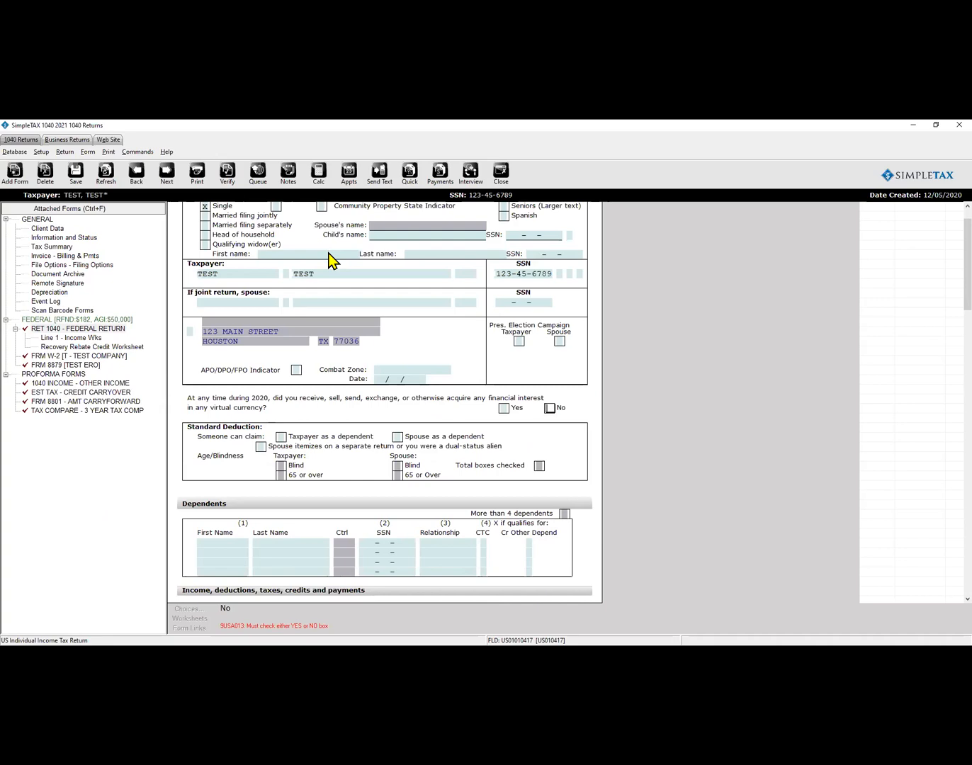
key(x)
key(ctrl+v)
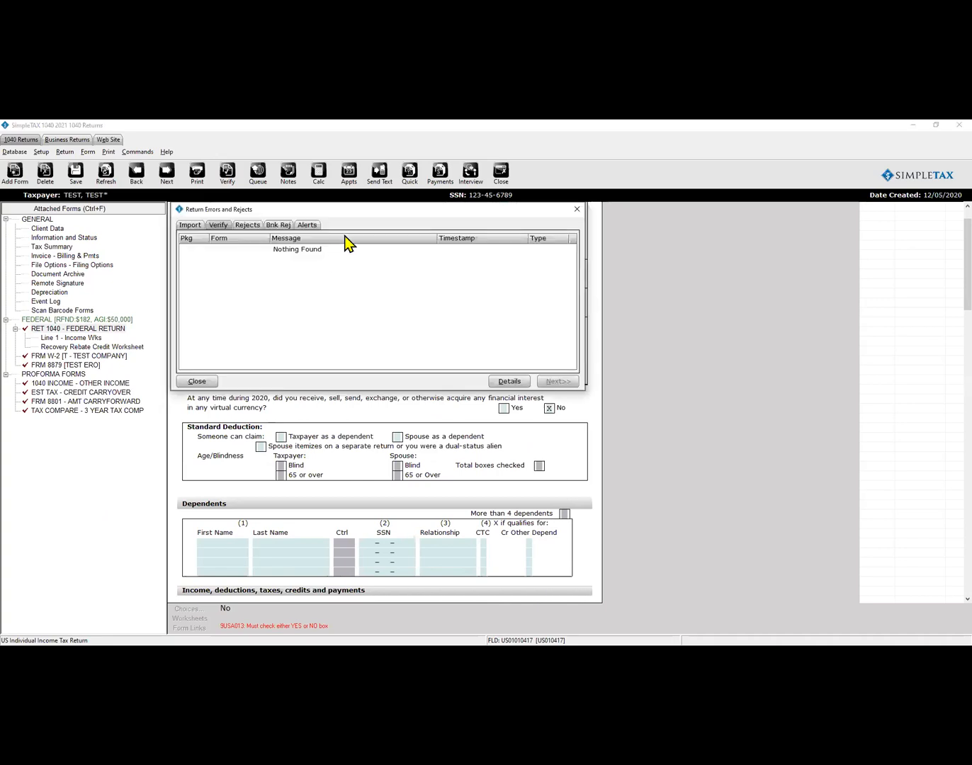
click(197, 382)
Enter a 300 charitable contribution on line 10b, giving a 218 overpayment refund.
scroll(507, 414, down, 2)
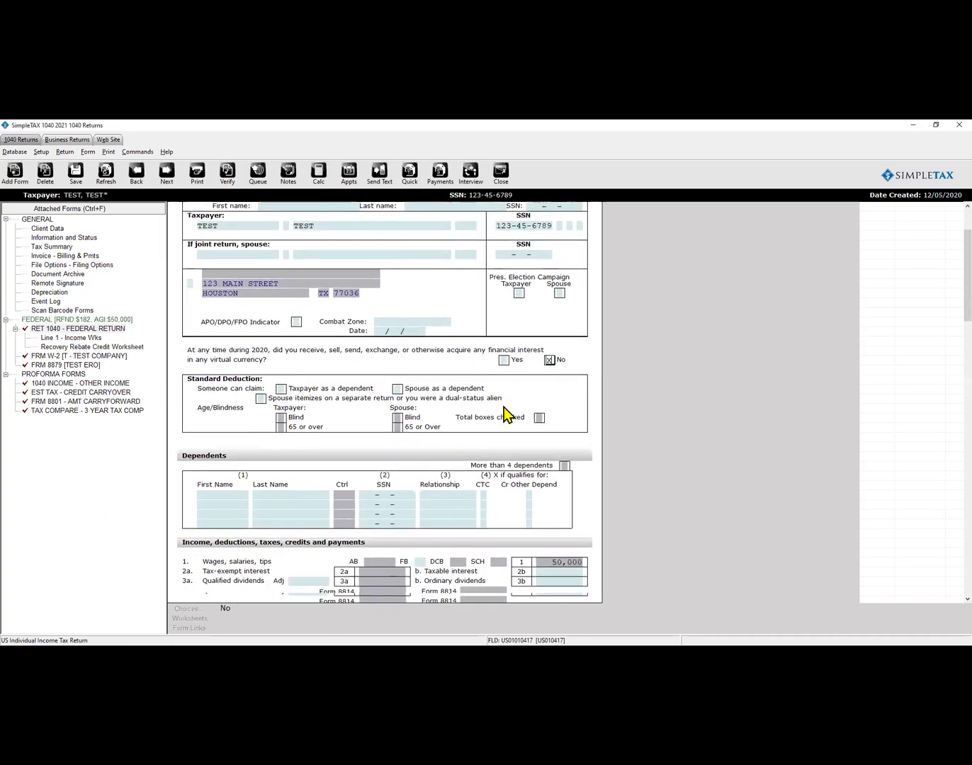
scroll(504, 409, down, 8)
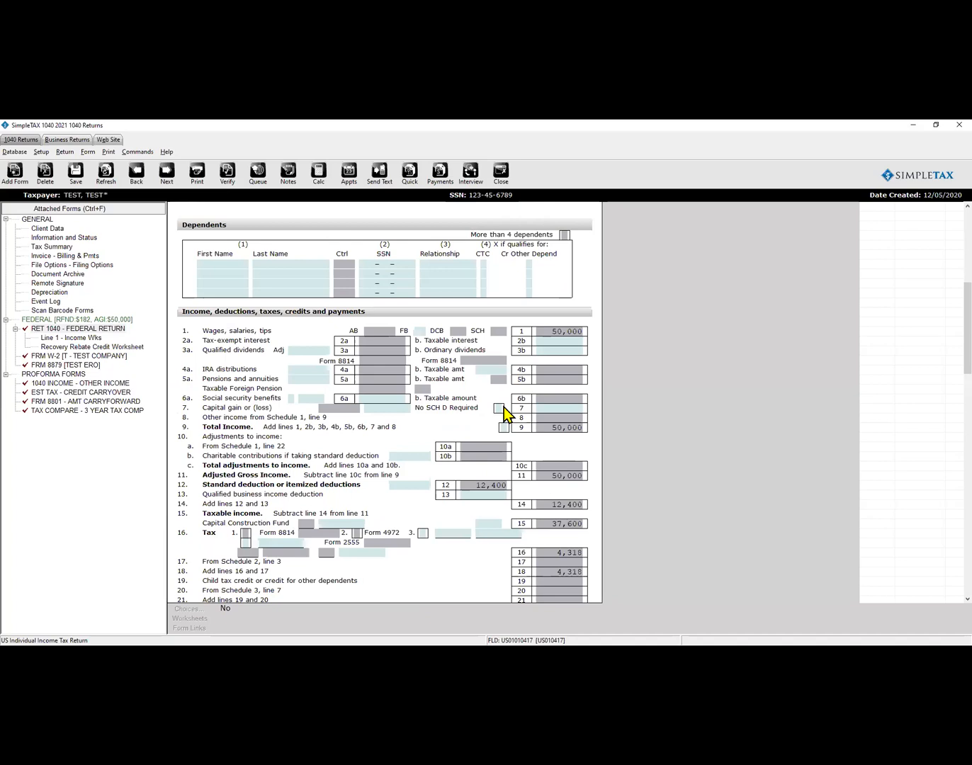
click(410, 456)
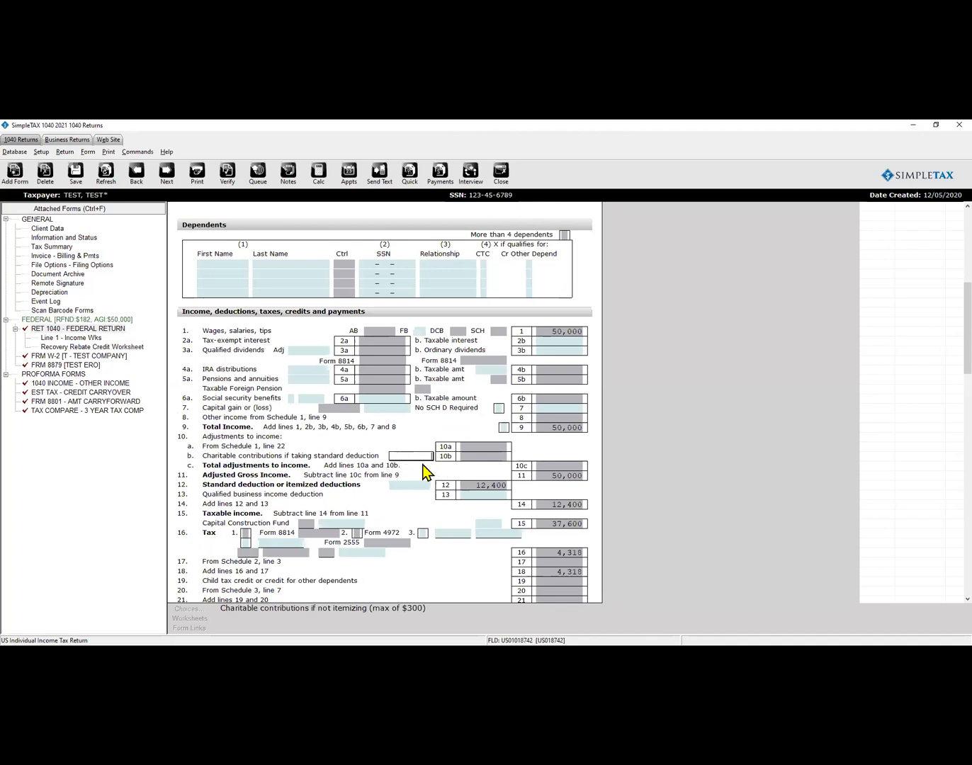
text(300)
key(Tab)
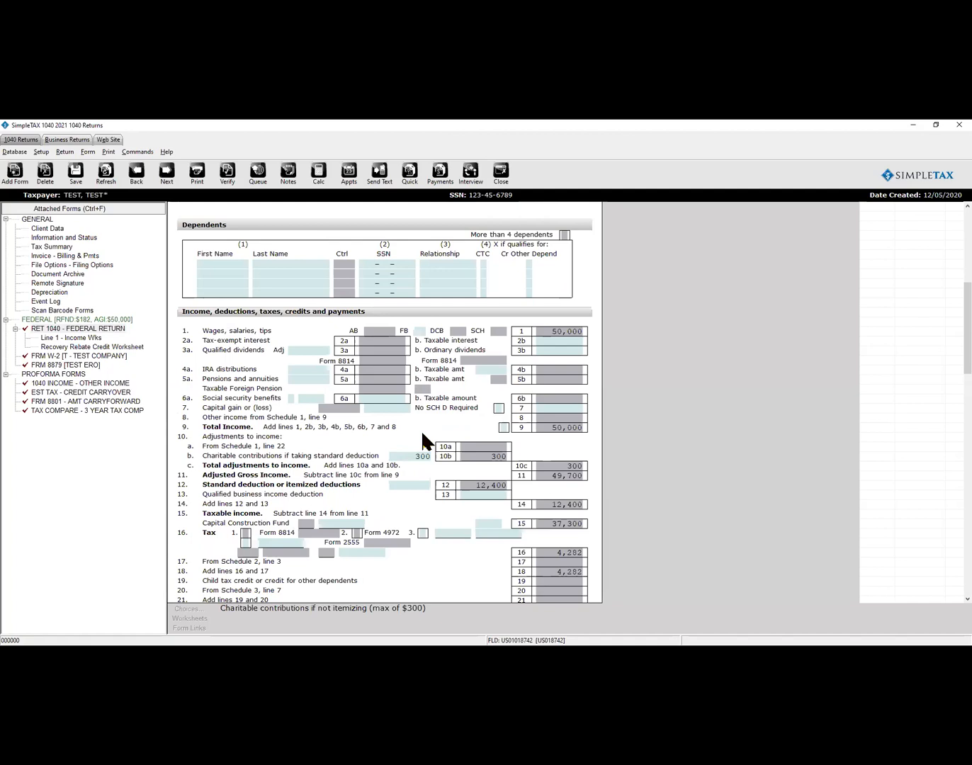
key(Tab)
scroll(418, 473, down, 3)
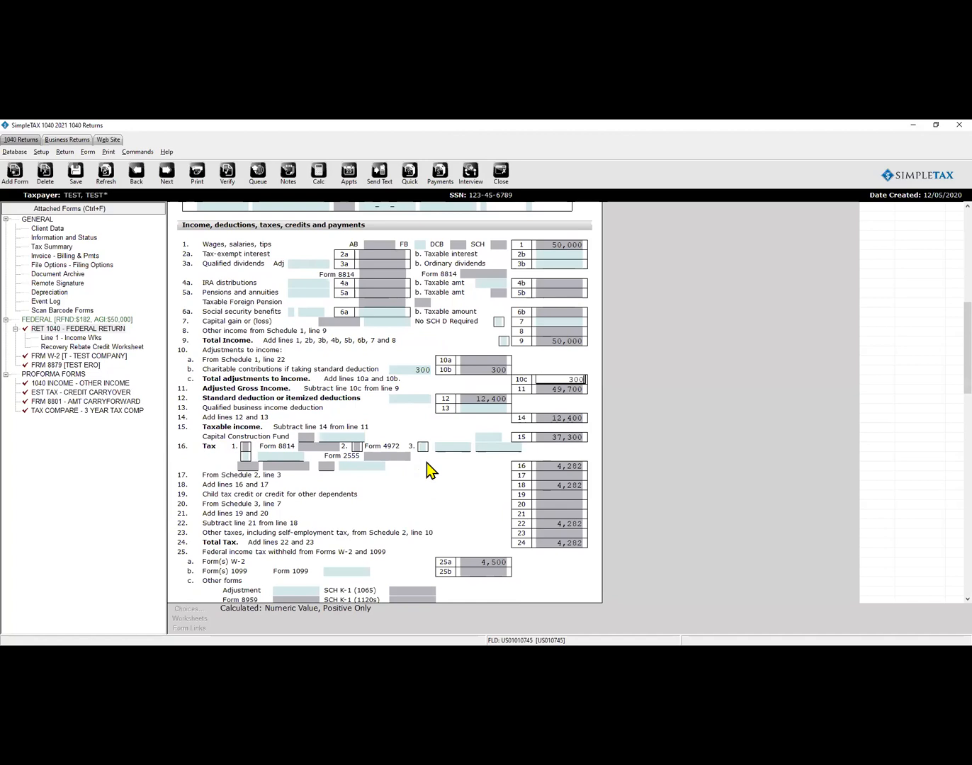
scroll(426, 463, down, 1)
scroll(427, 464, down, 5)
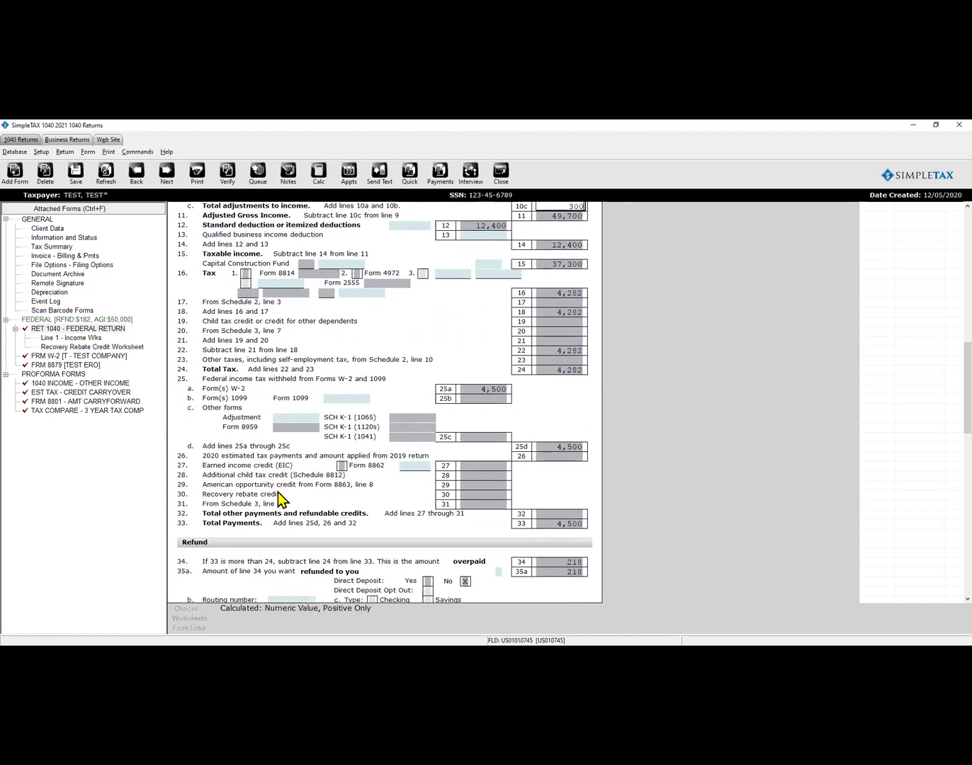
click(489, 494)
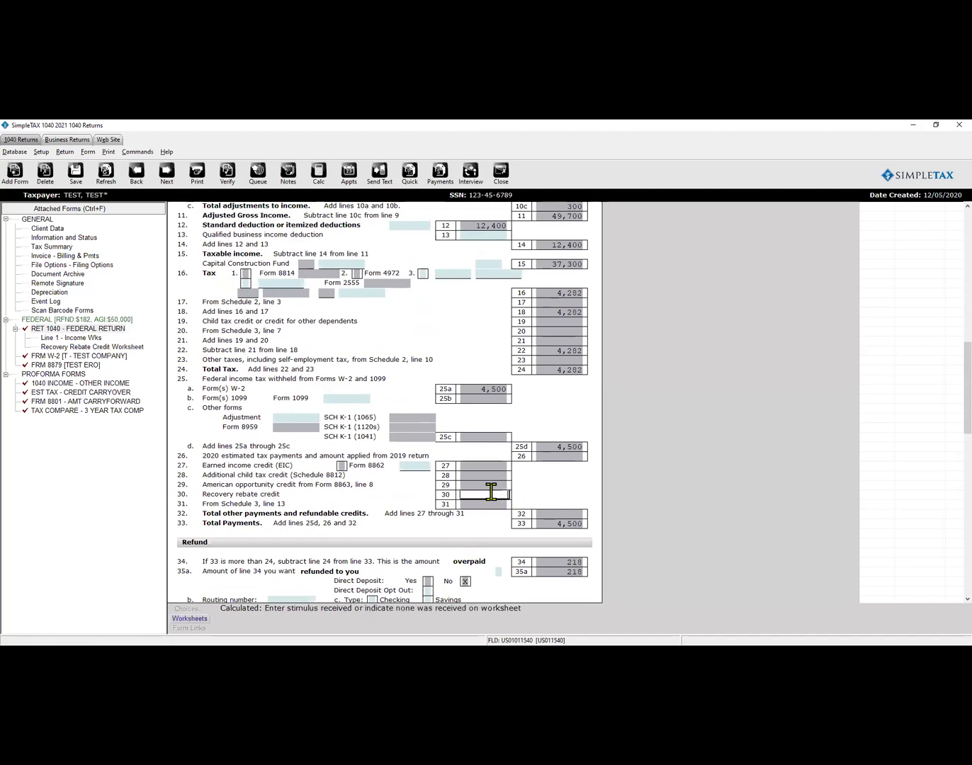
Enter the 1,200 stimulus payment on line 13 of the Recovery Rebate Credit Worksheet and close it.
click(195, 617)
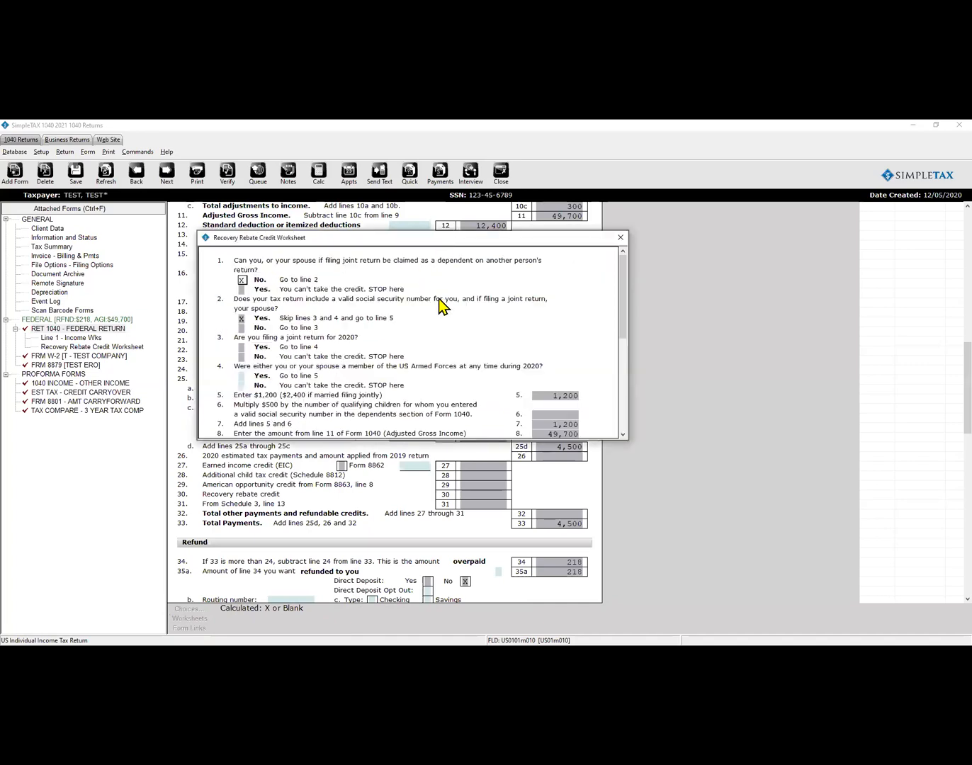
scroll(438, 300, down, 2)
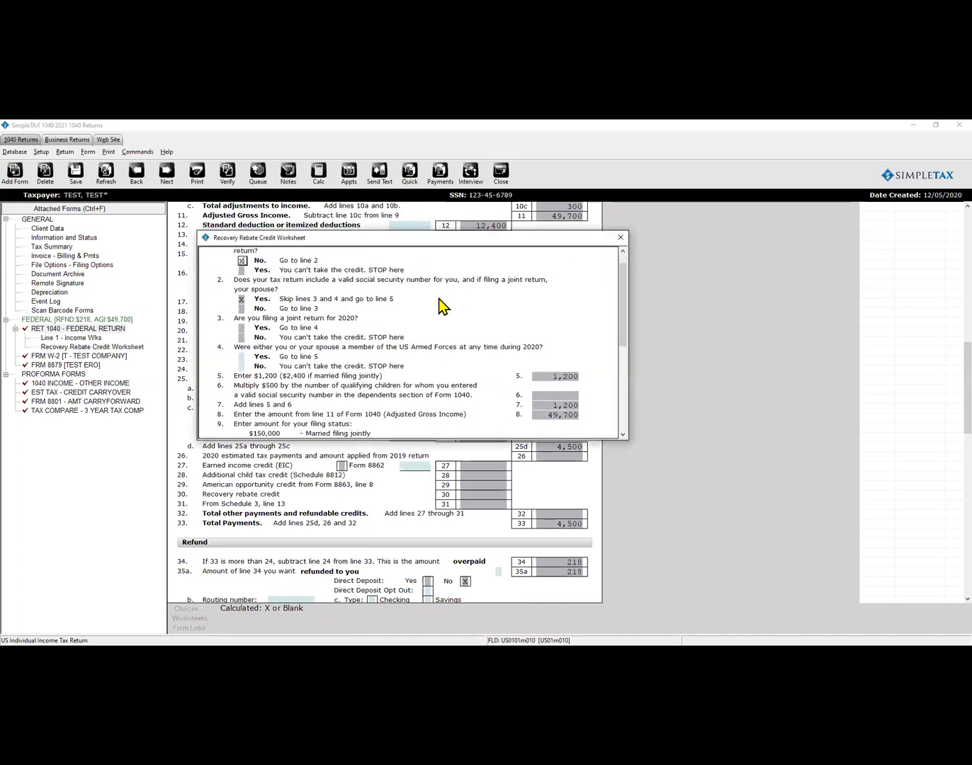
scroll(438, 298, up, 2)
scroll(439, 298, down, 4)
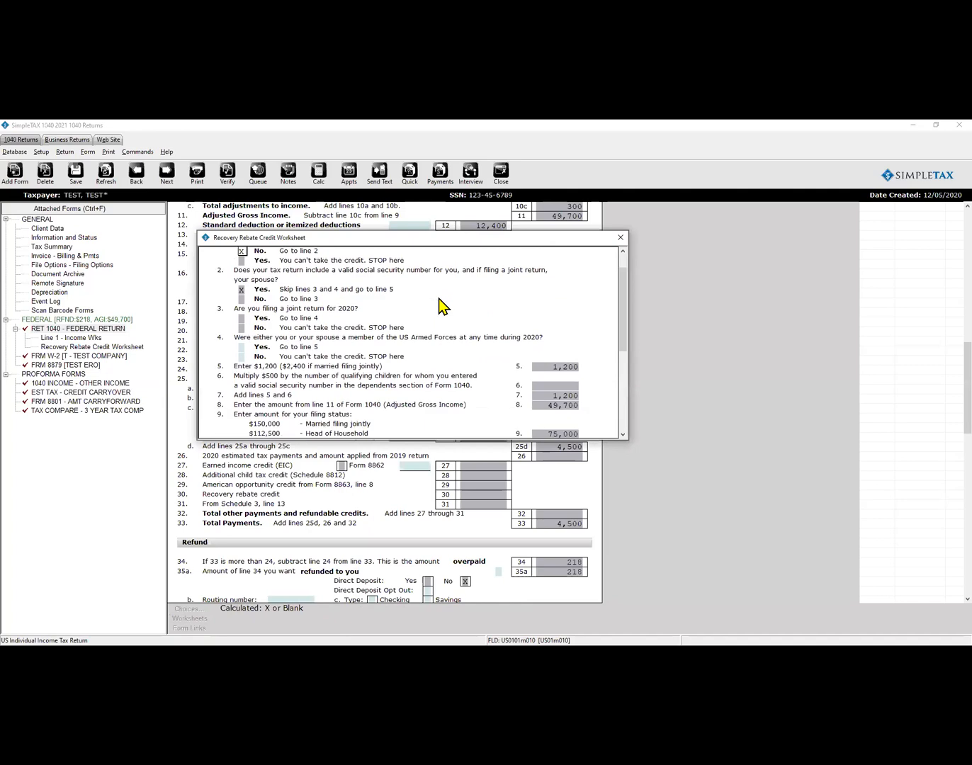
scroll(437, 295, down, 5)
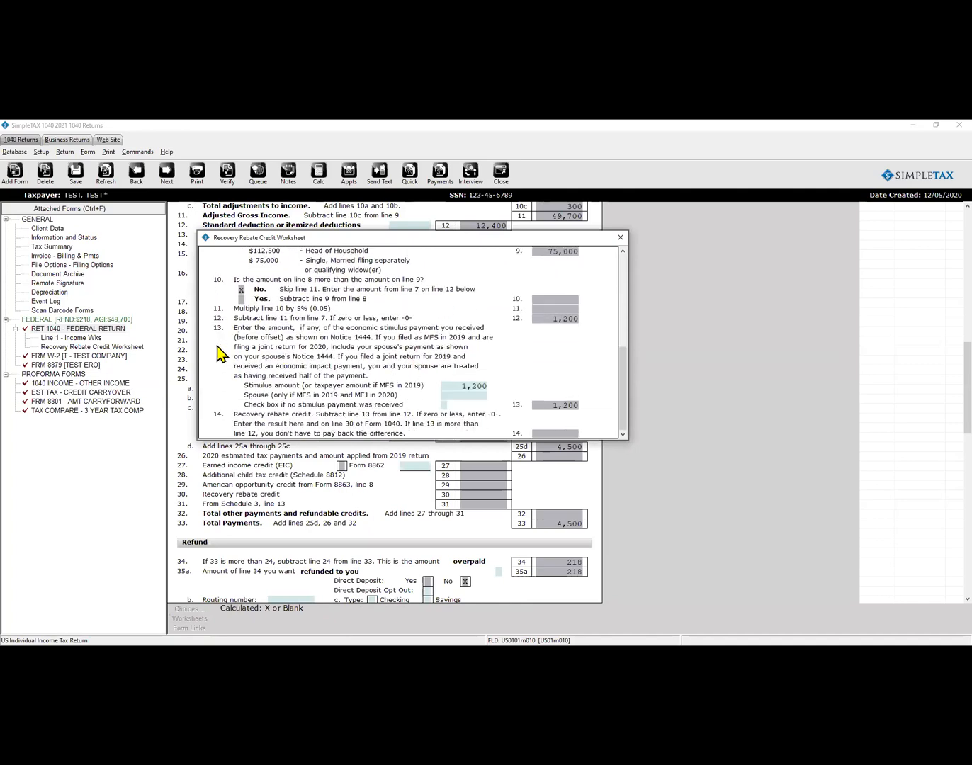
click(465, 386)
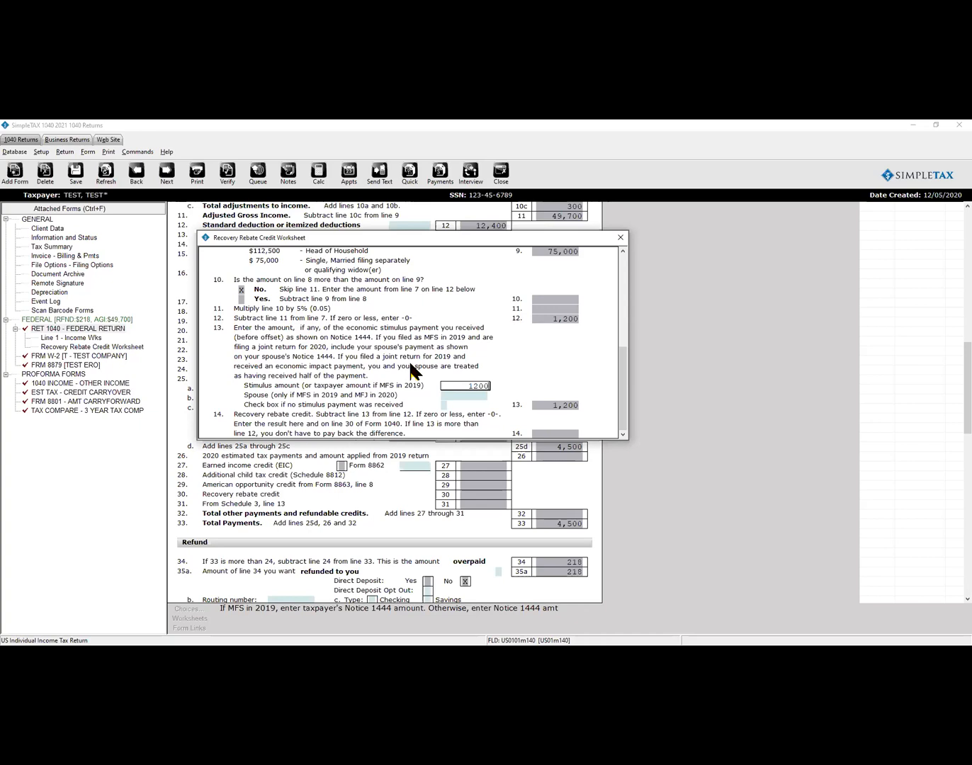
click(624, 238)
Exit the test return and view the Work In Progress Summary showing its 218 refund.
scroll(417, 354, up, 10)
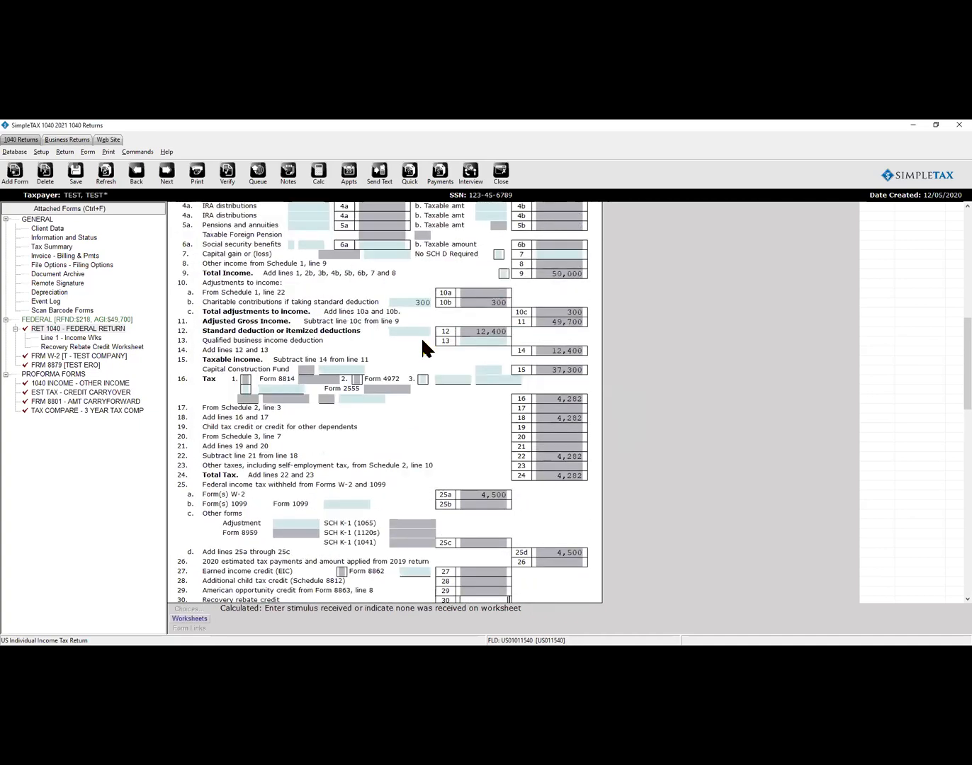
scroll(418, 357, up, 5)
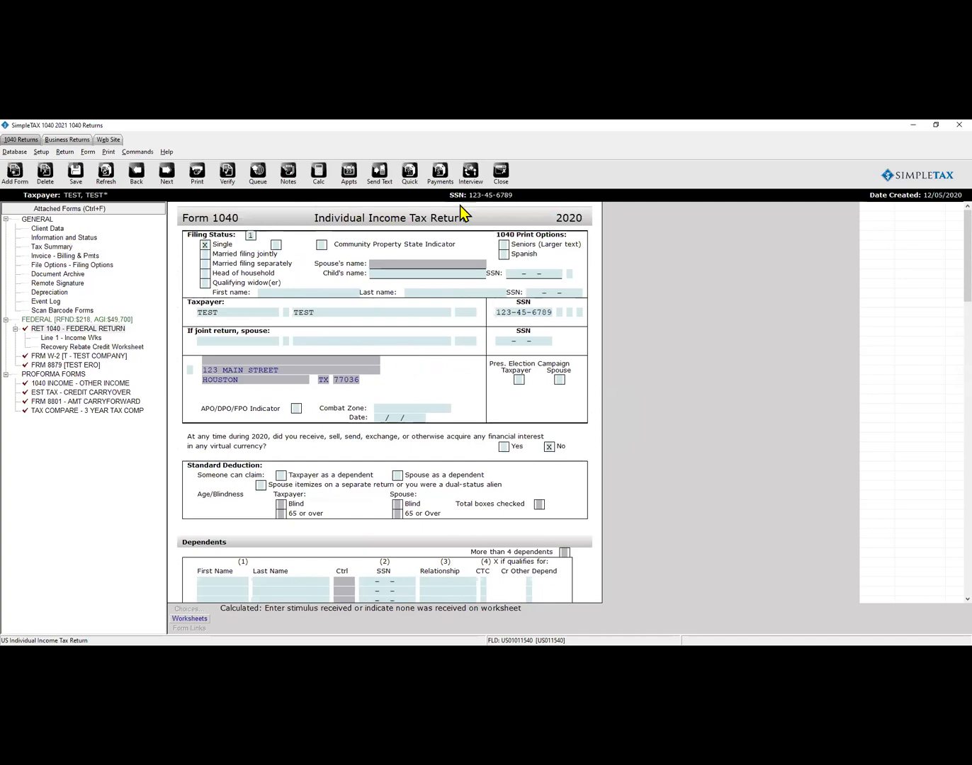
click(502, 174)
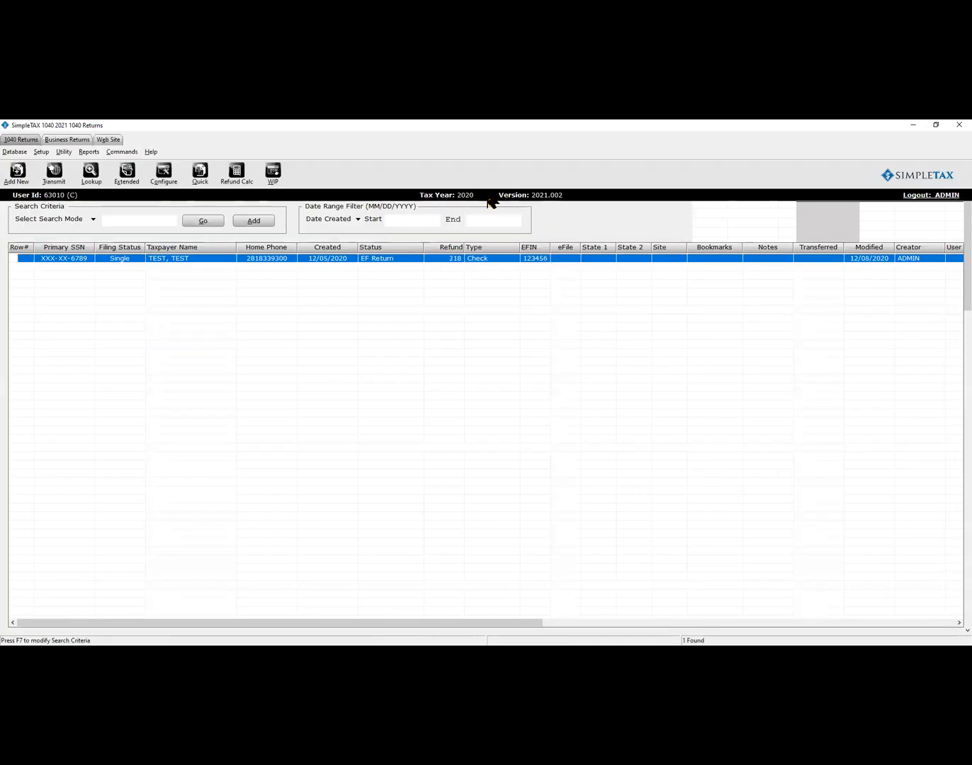
click(277, 177)
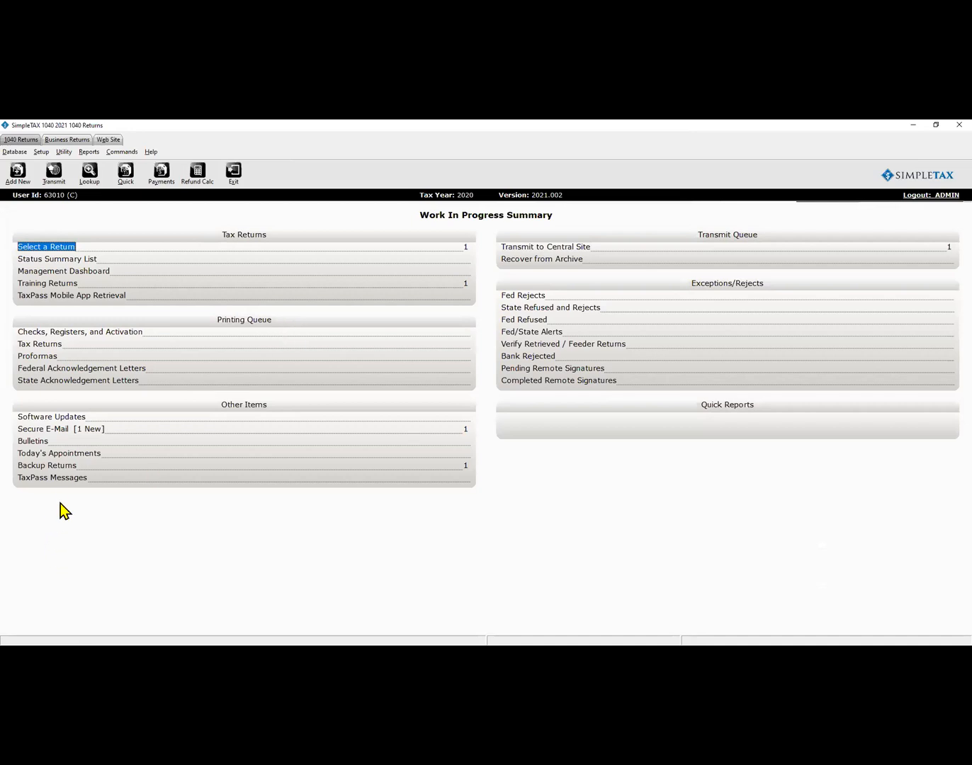
Check the empty TaxPass Mobile App client list, then return to the 1040 Returns list via Add New.
click(83, 297)
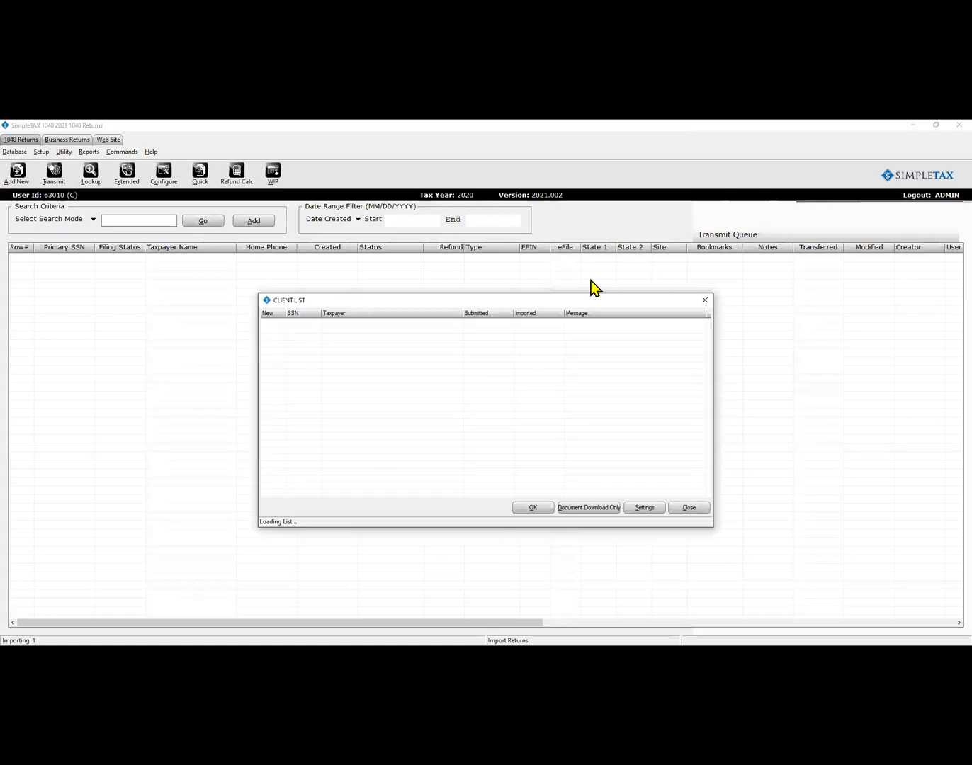
click(696, 511)
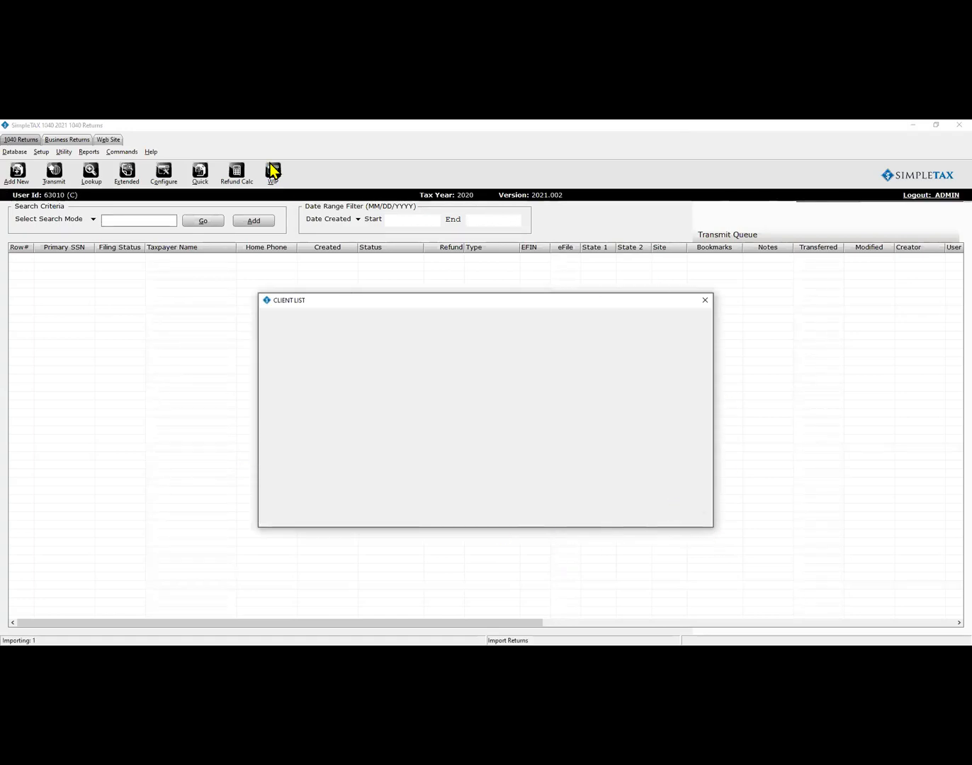
click(272, 182)
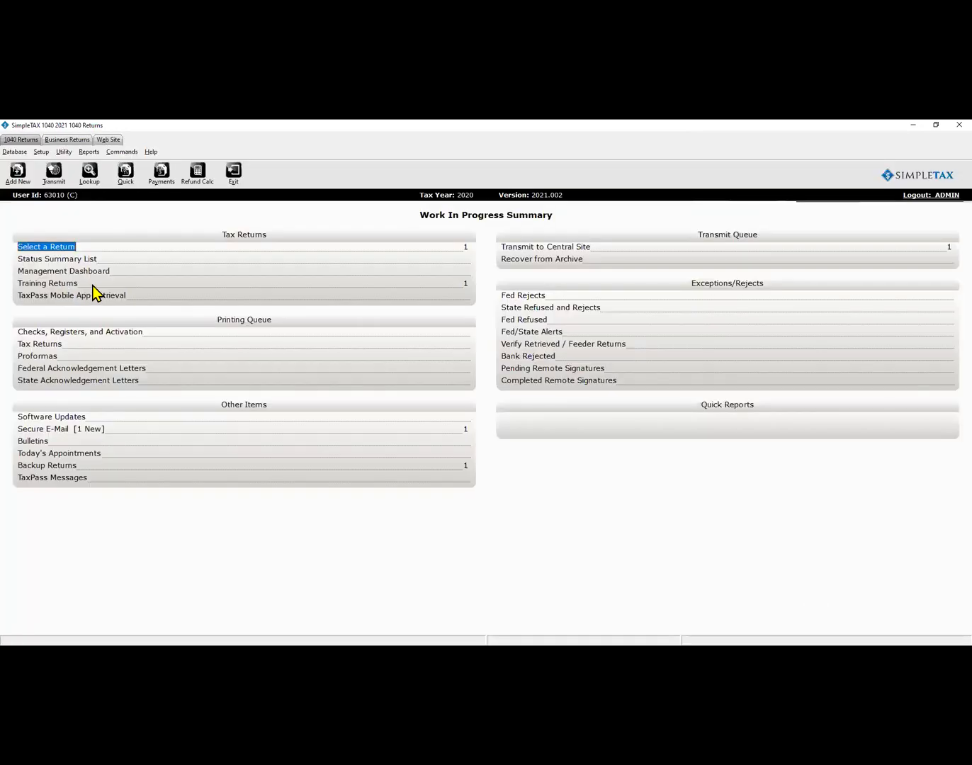
click(17, 175)
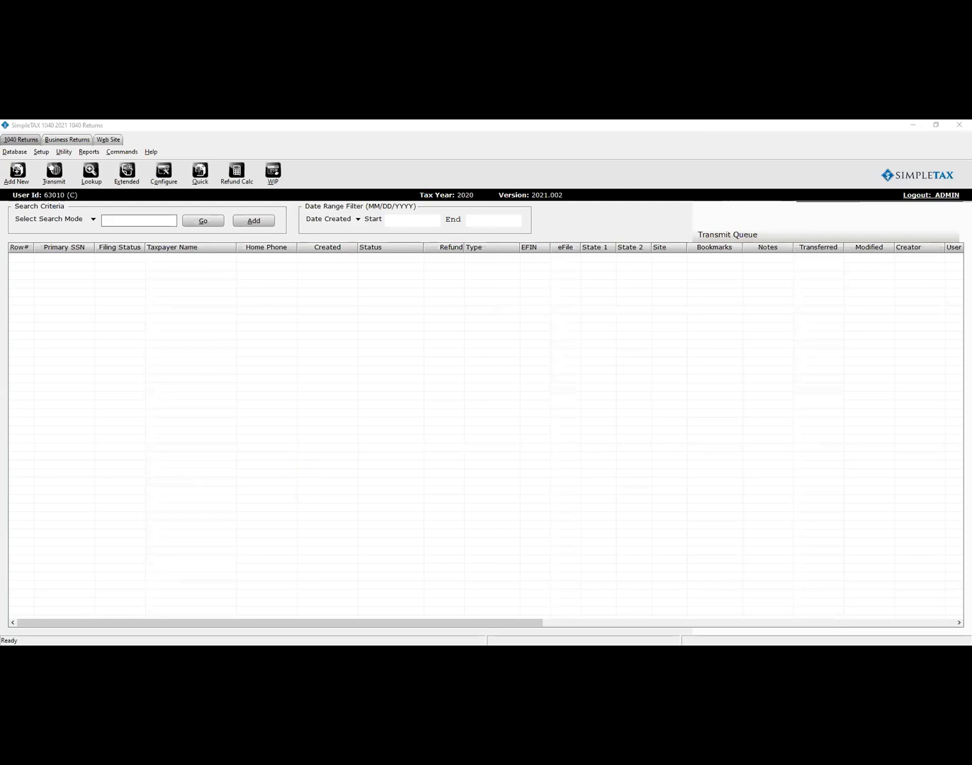
Create a new return by entering and confirming the taxpayer's SSN.
text(111-11-1111)
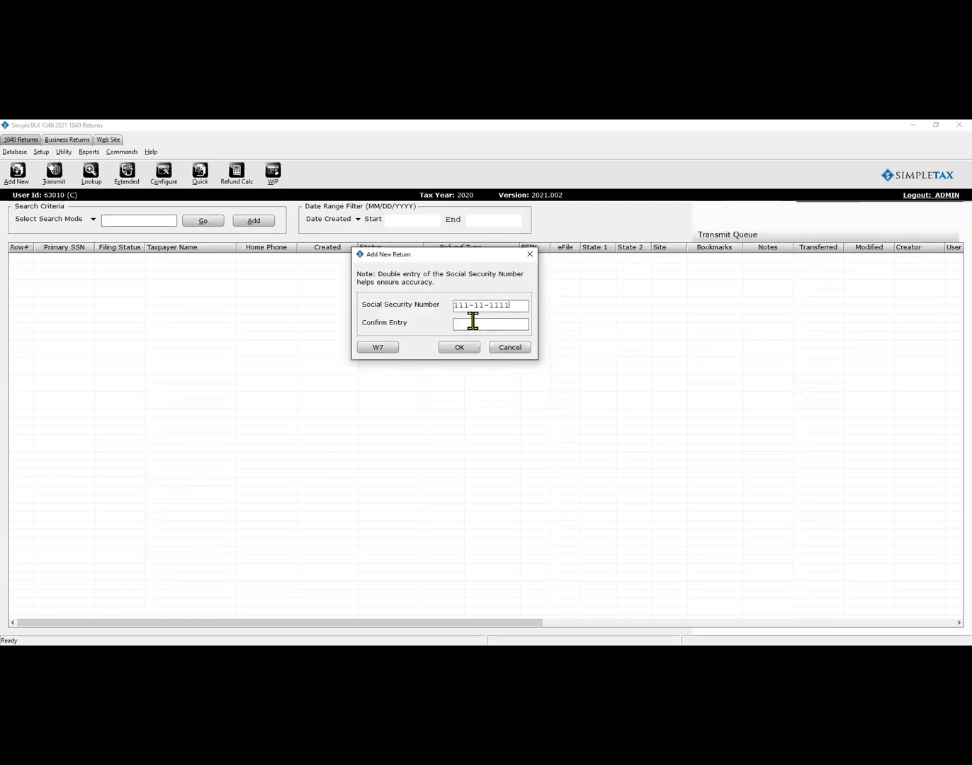
click(484, 324)
text(111-11-1111)
click(454, 352)
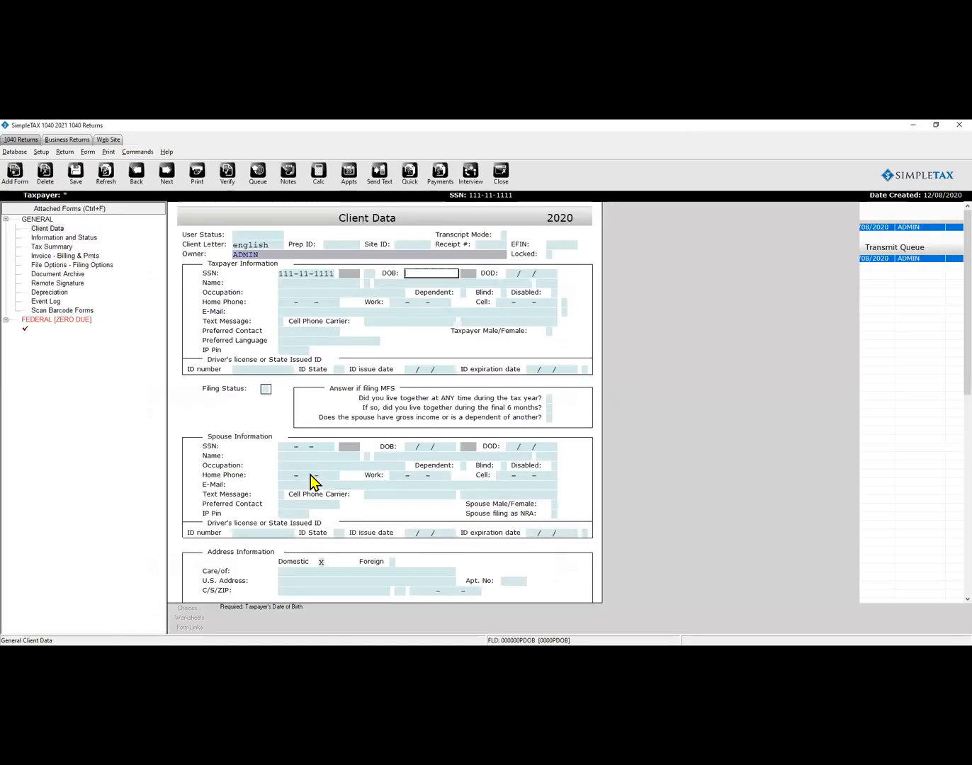
Fill in the taxpayer's birth date, first and last name, and occupation WORKER.
text(05/15/198)
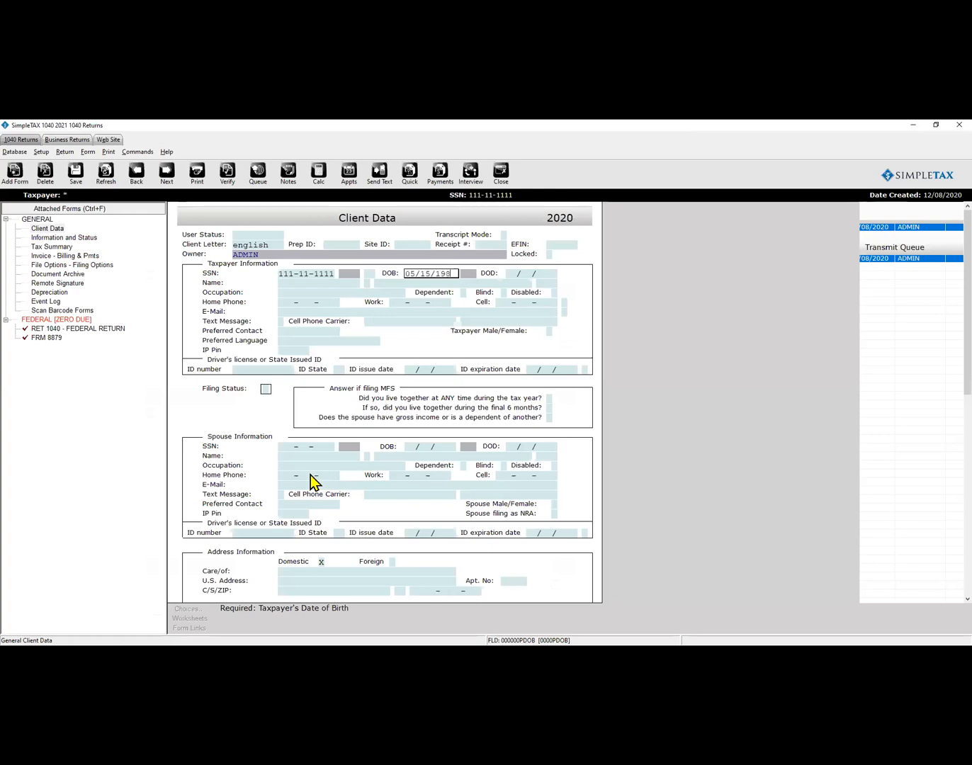
text(1)
key(Return)
text(TEST)
key(Return)
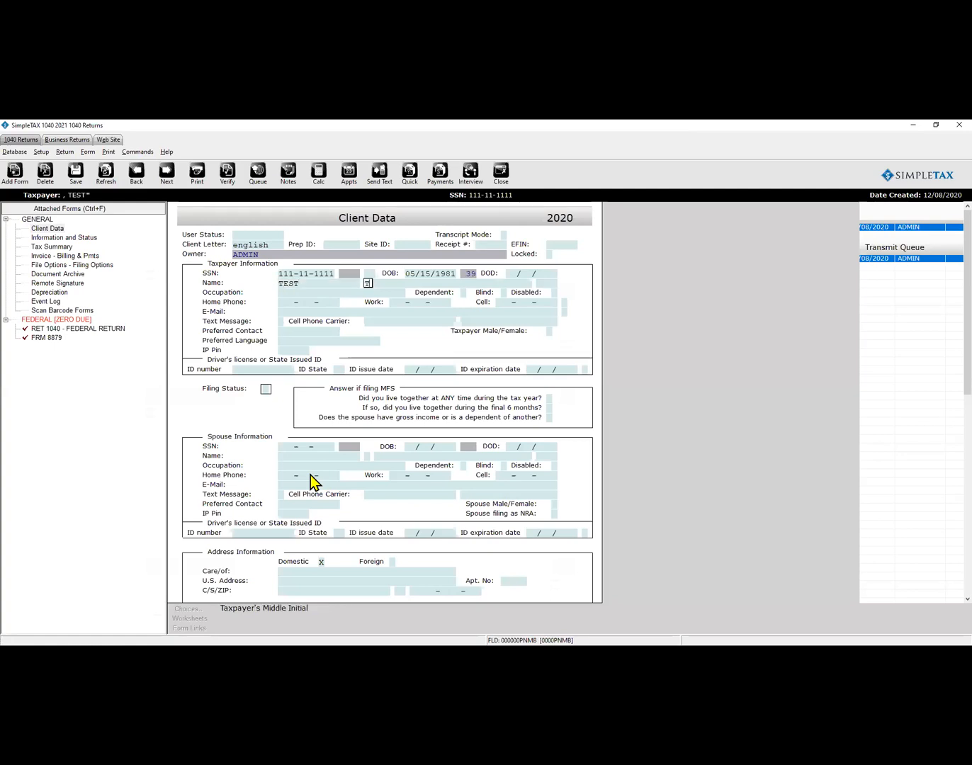
key(Return)
text(TEST)
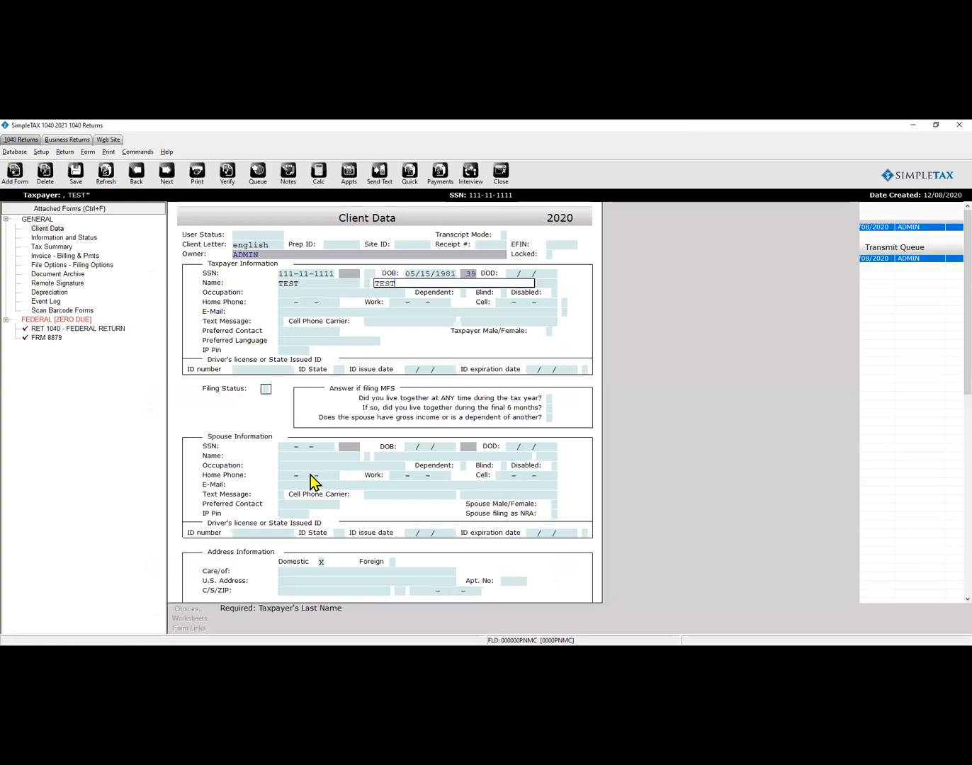
key(BackSpace)
text(MAN)
key(Return)
key(Return)
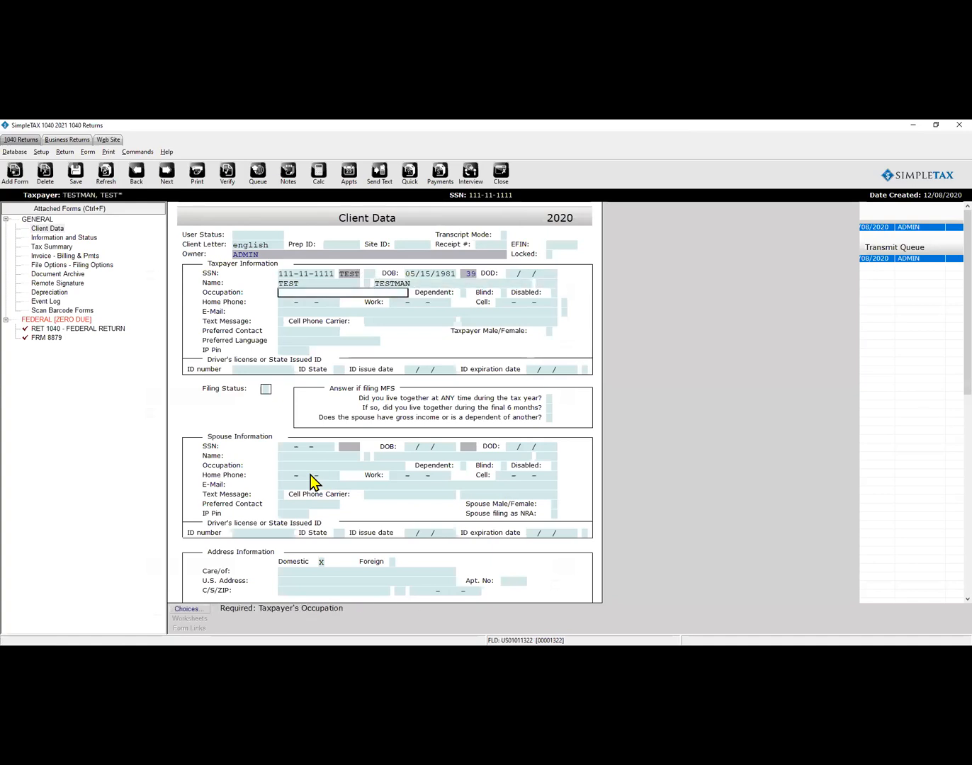
text(WORKER)
Enter the taxpayer's three phone numbers and e-mail address on Client Data.
key(Return)
key(Return)
key(Return)
key(Return)
key(Return)
key(Return)
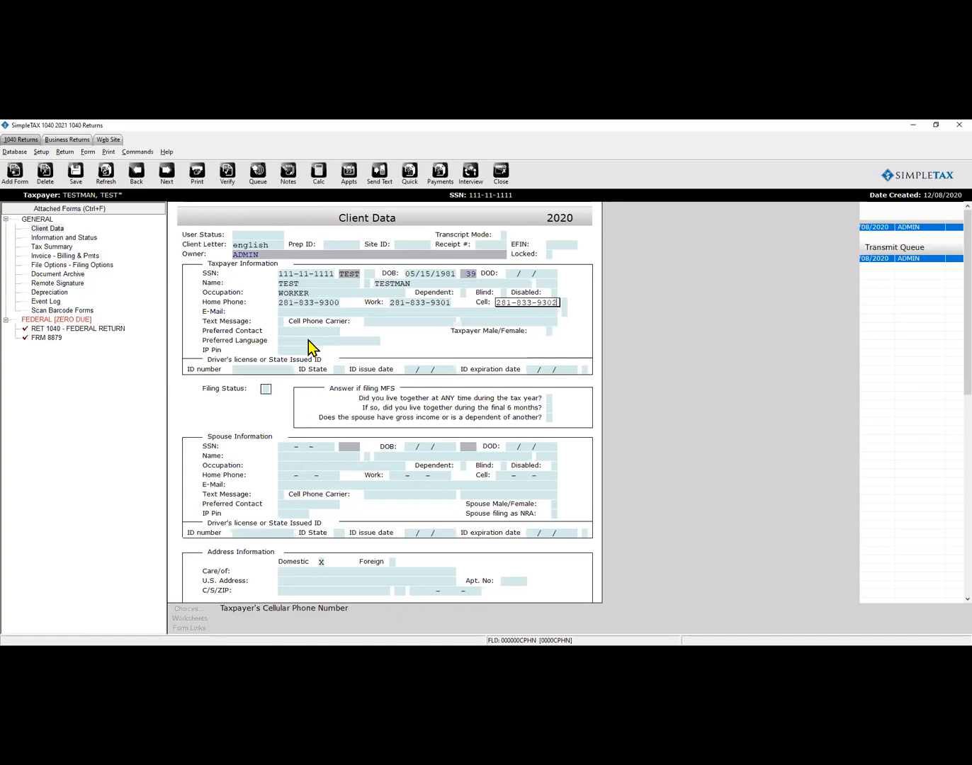
click(313, 313)
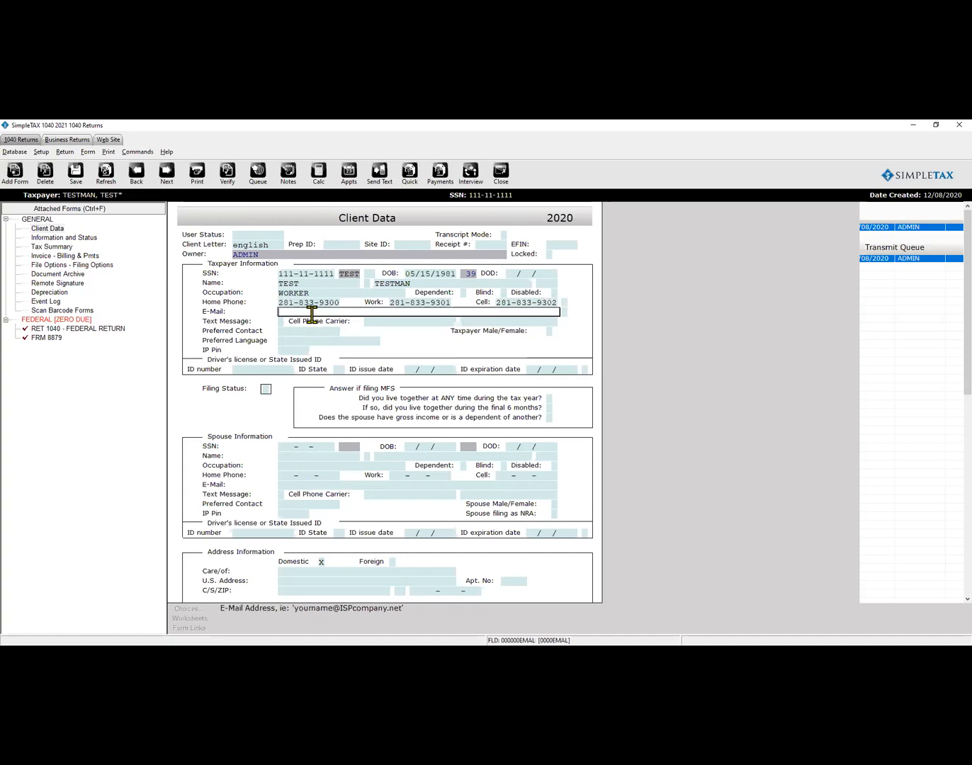
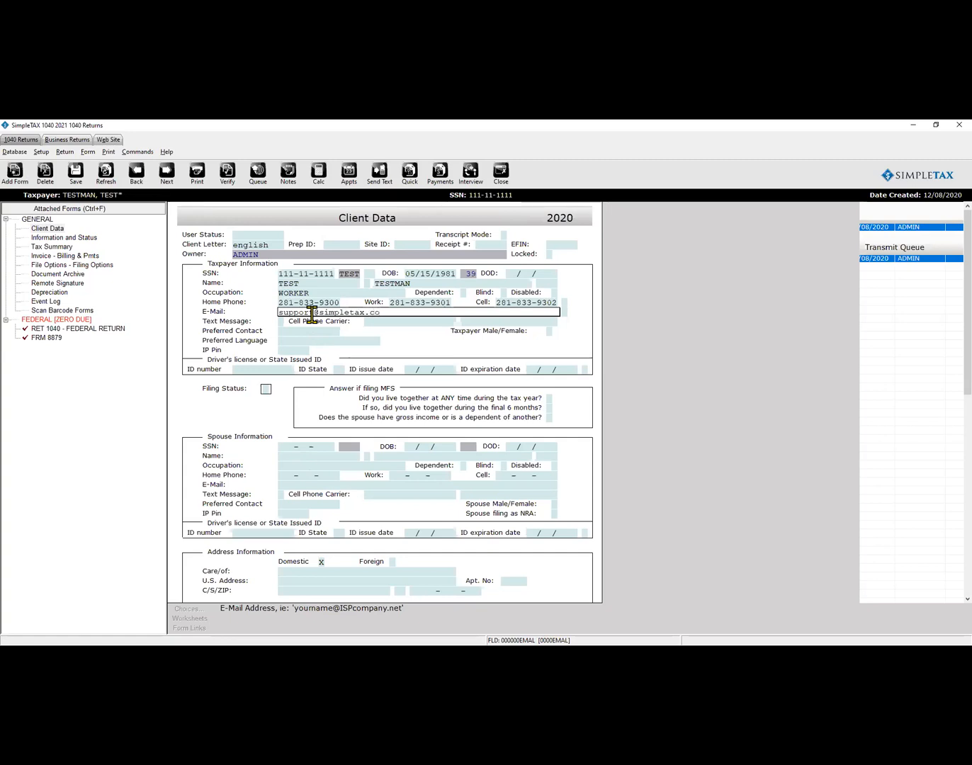
scroll(309, 312, down, 1)
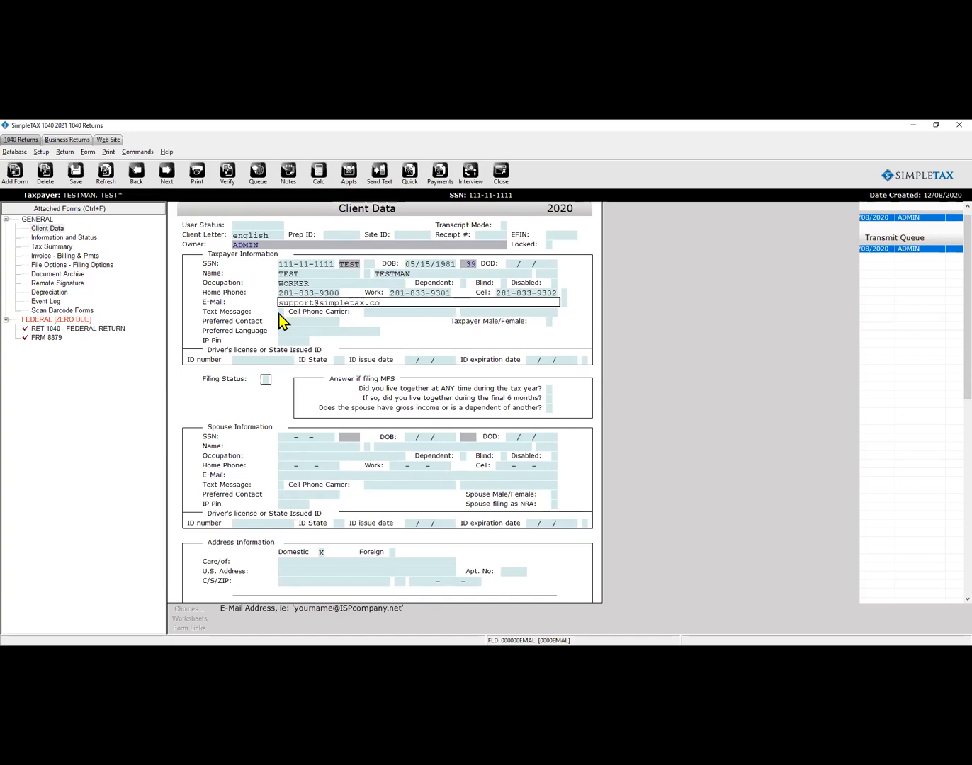
click(280, 312)
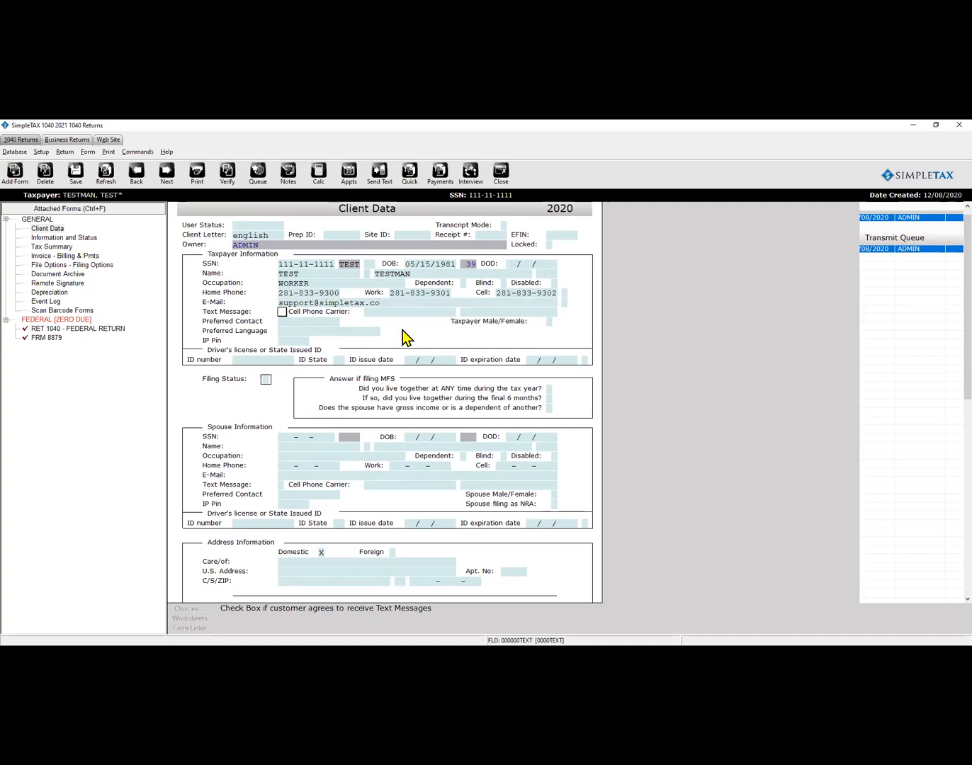
Mark Text Message X and accept the text-alert consent agreement.
key(x)
key(Tab)
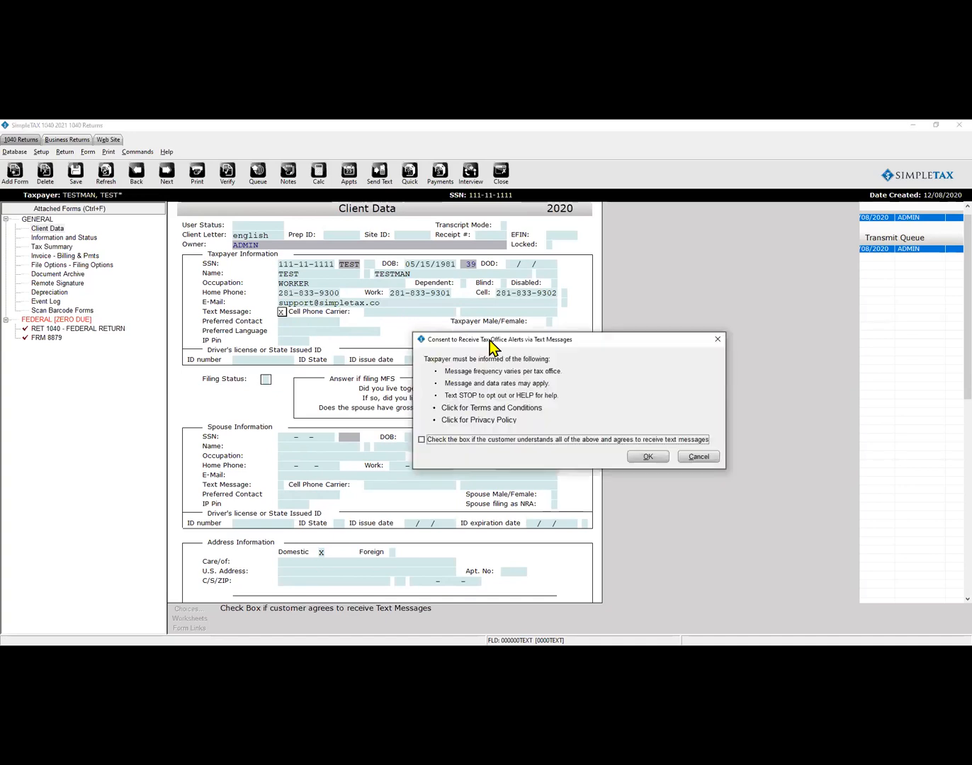
drag(505, 340, 422, 260)
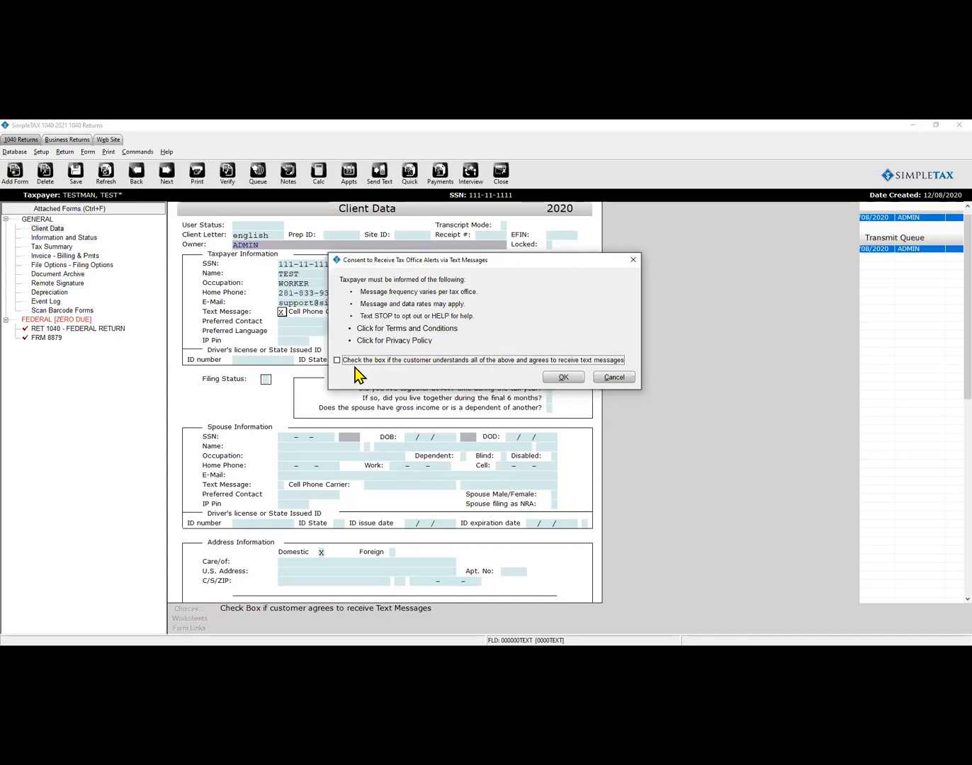
click(337, 360)
click(559, 378)
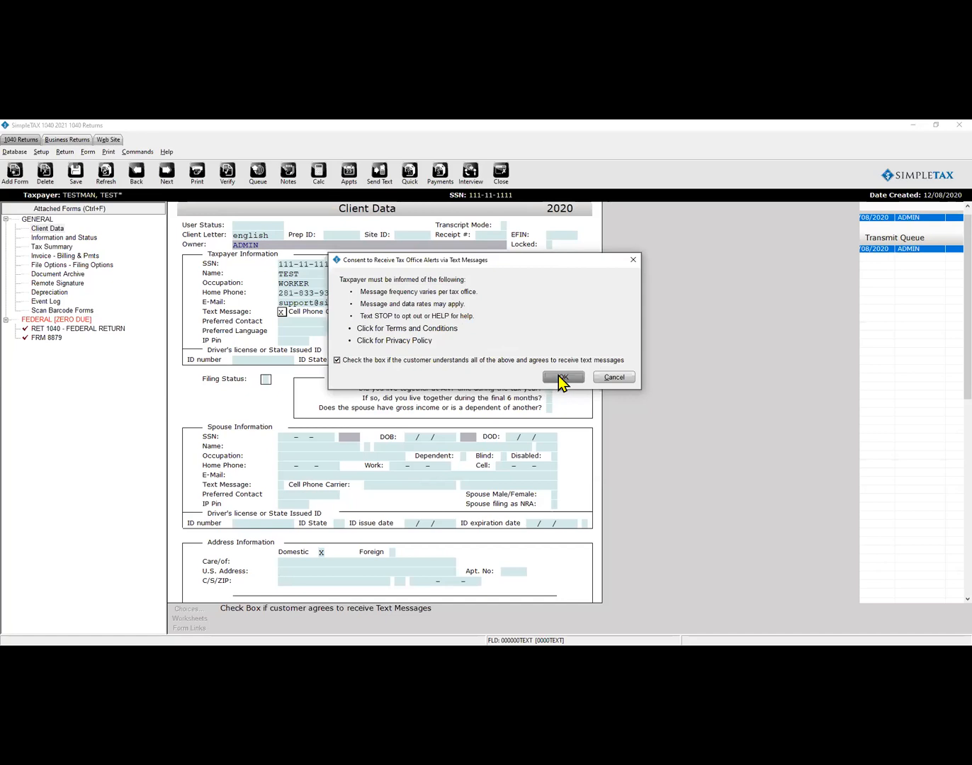
click(290, 322)
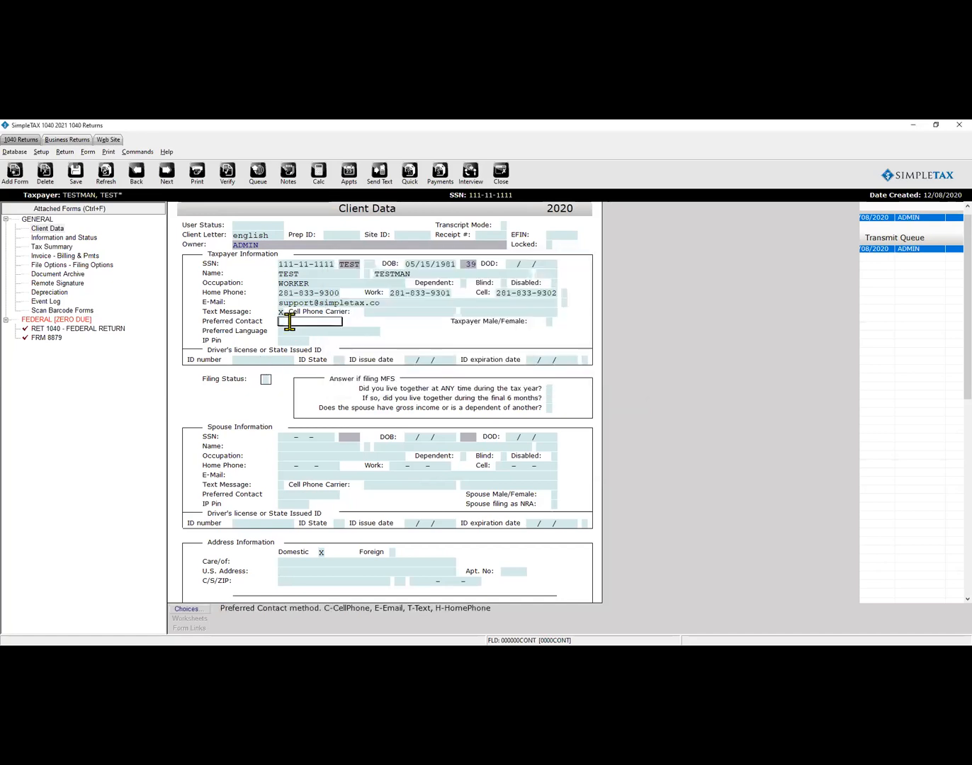
Set preferred contact to TEXT and preferred language to ENGLISH.
click(190, 609)
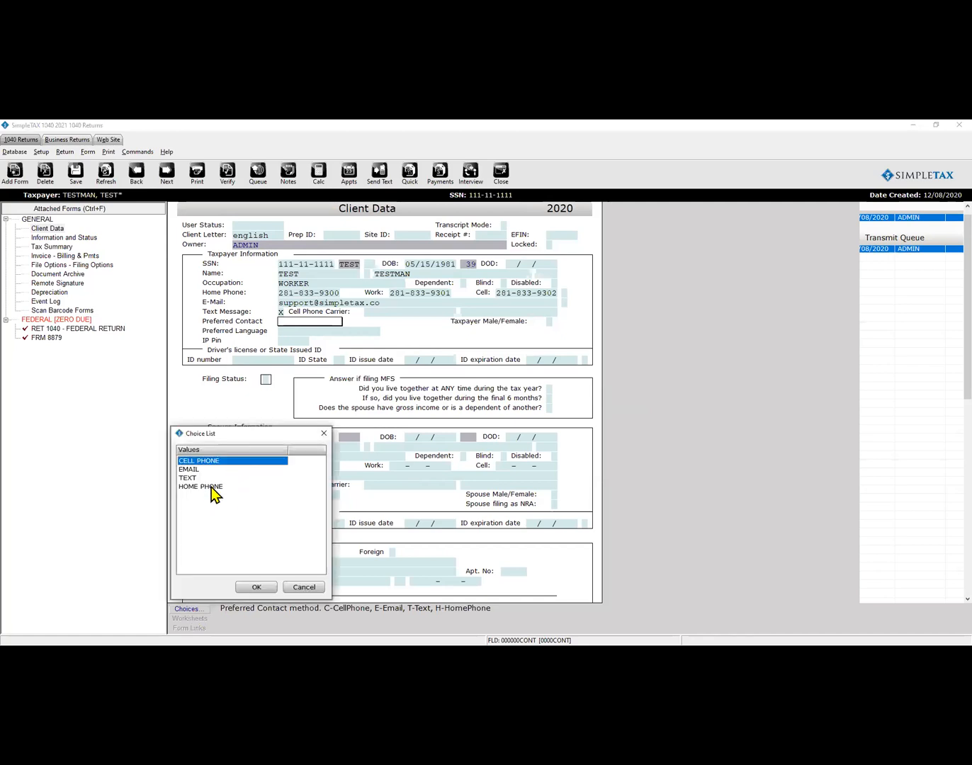
click(187, 478)
click(256, 586)
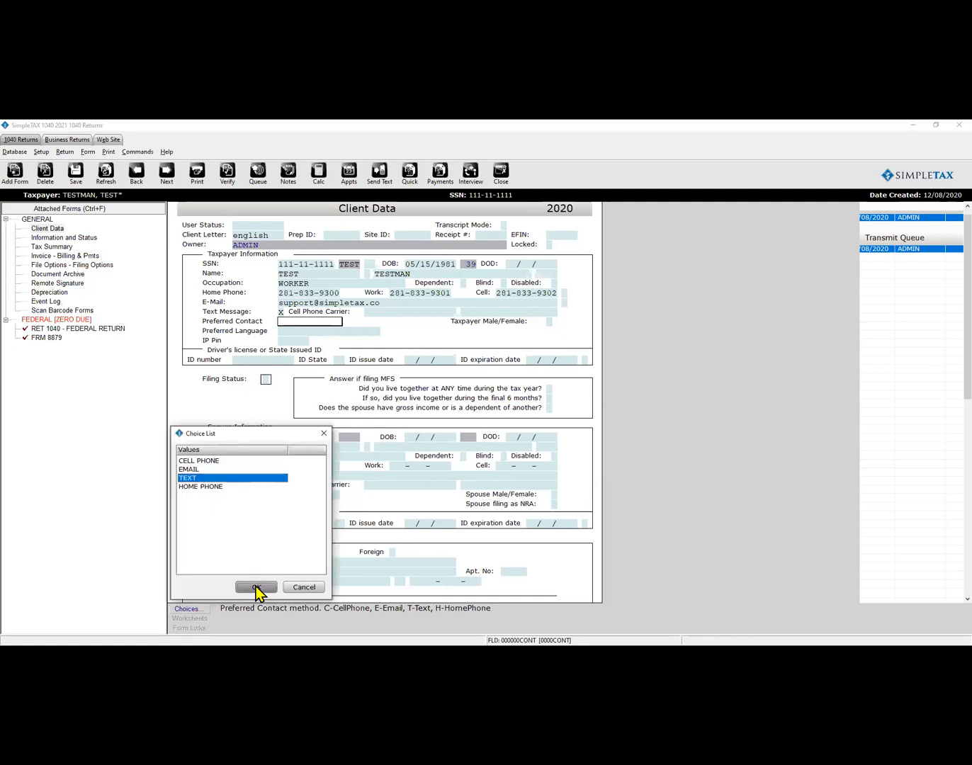
click(342, 330)
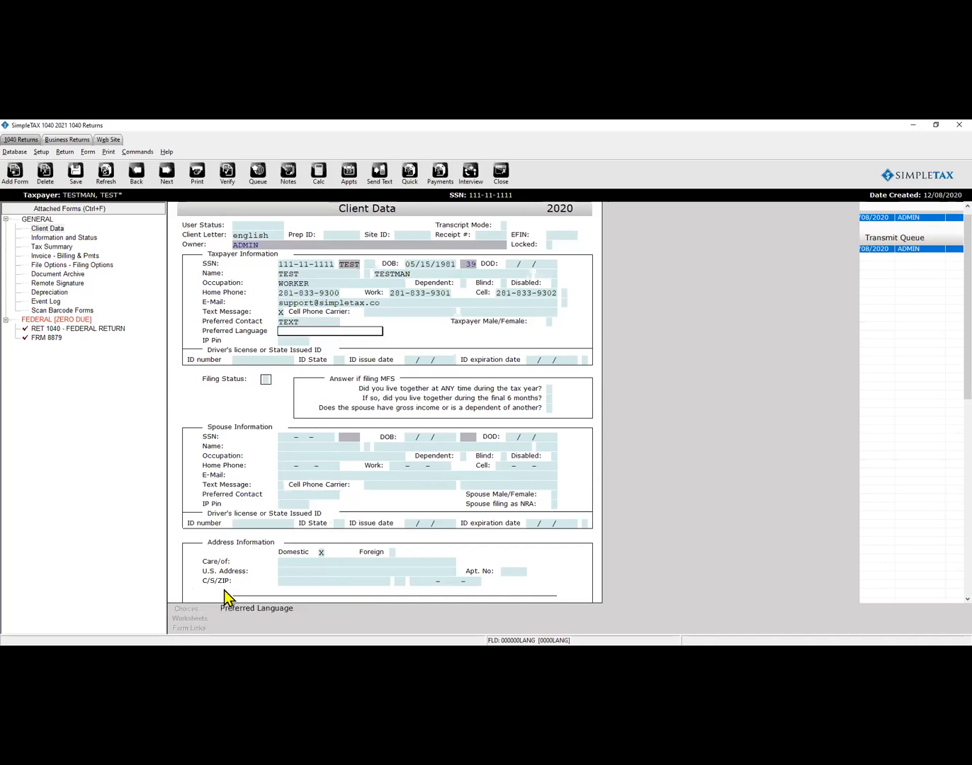
text(ENGLISH)
key(Return)
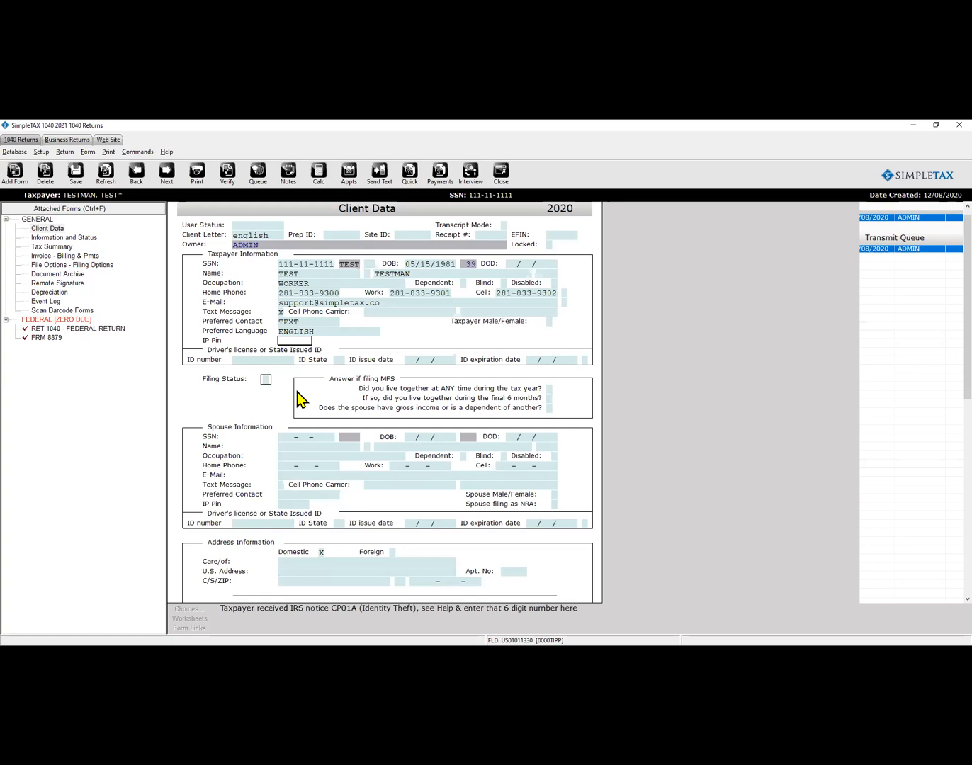
key(Return)
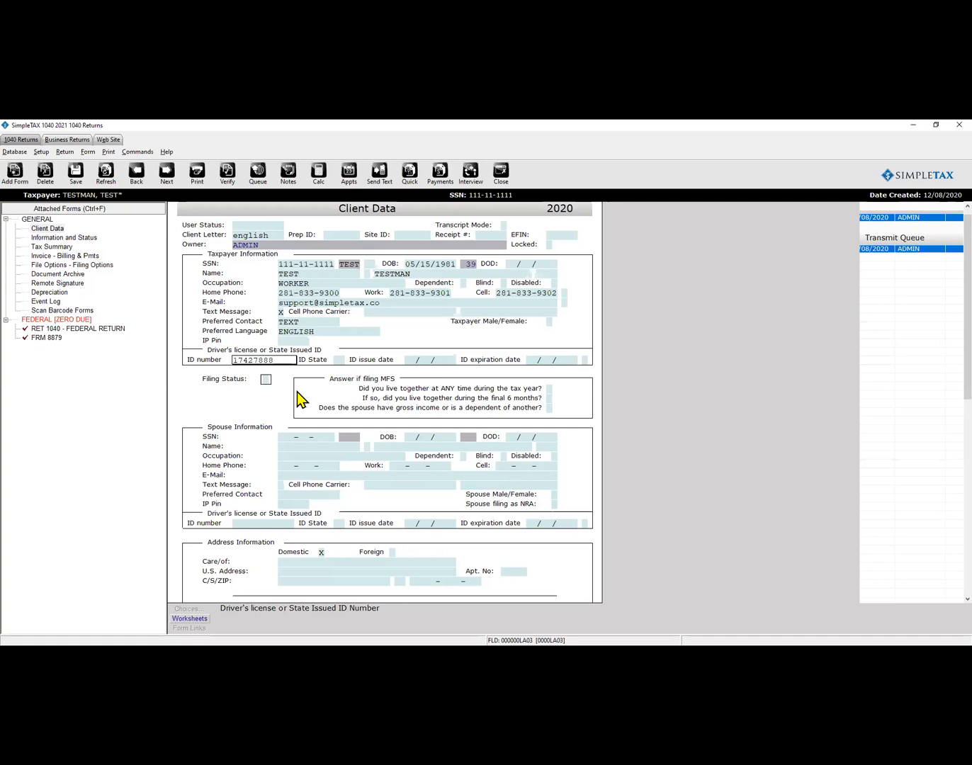
Enter the taxpayer's ID number with state TX, issued 01/01/2020 and expiring 01/01/2022.
key(Return)
text(TX)
key(Return)
text(01/01)
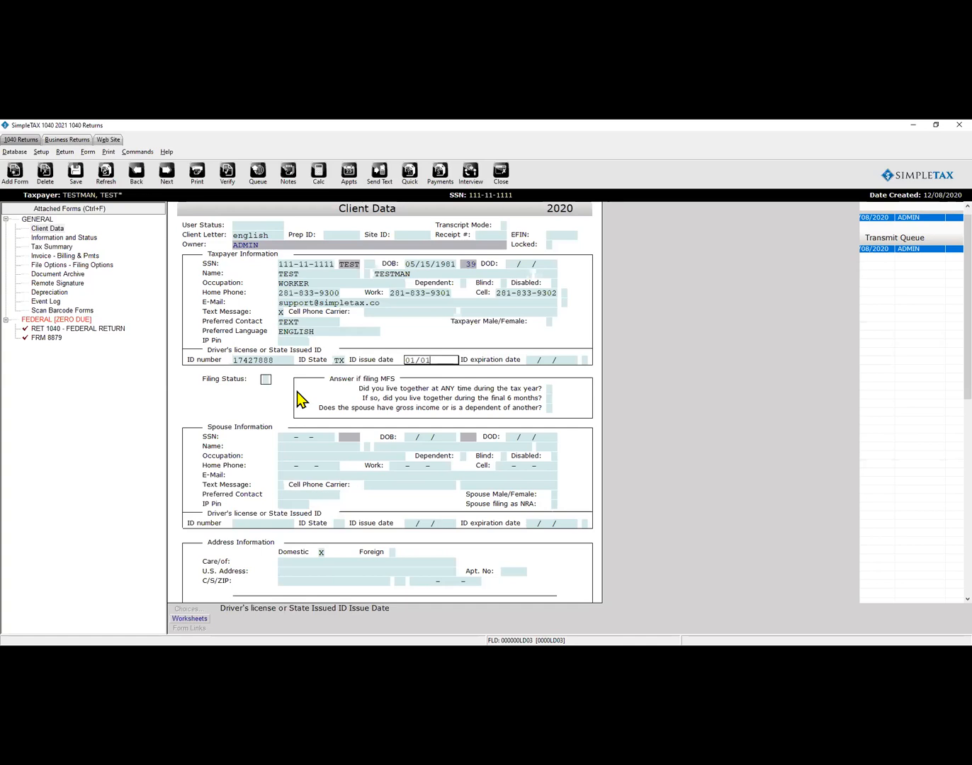
text(/2020)
key(Return)
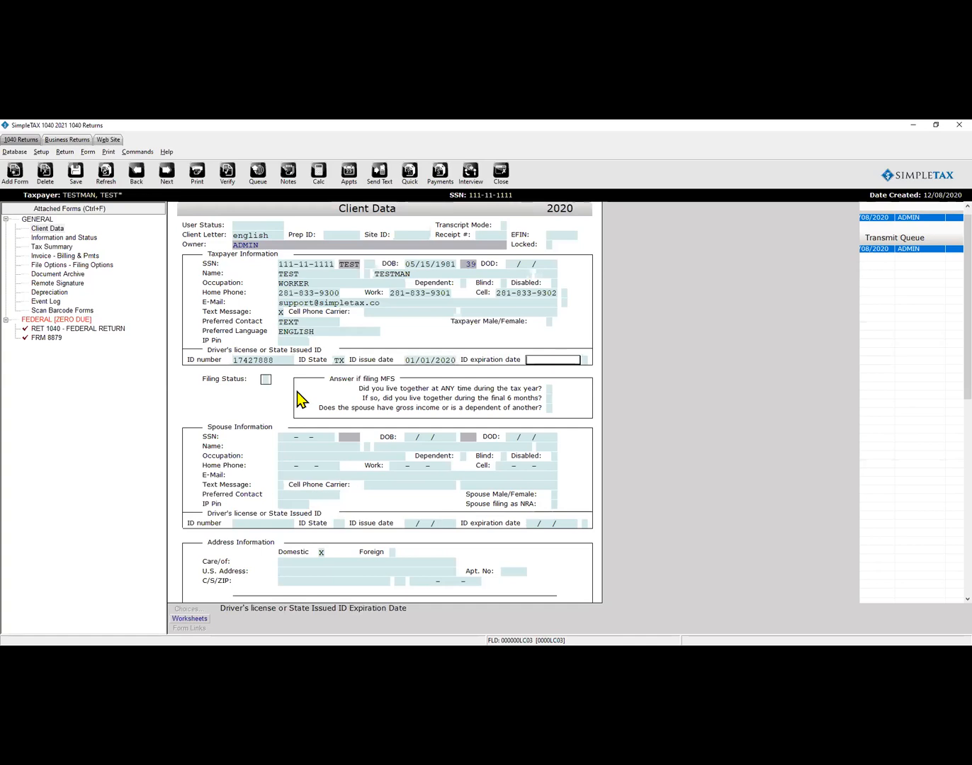
text(01/01/2022)
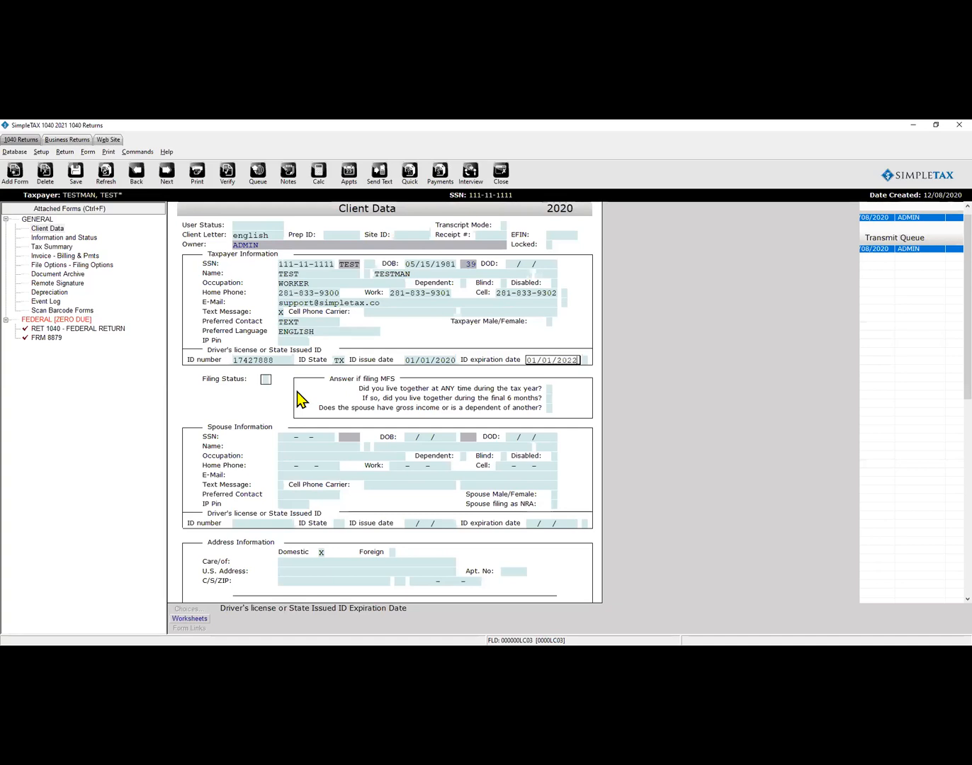
key(Return)
scroll(298, 391, down, 1)
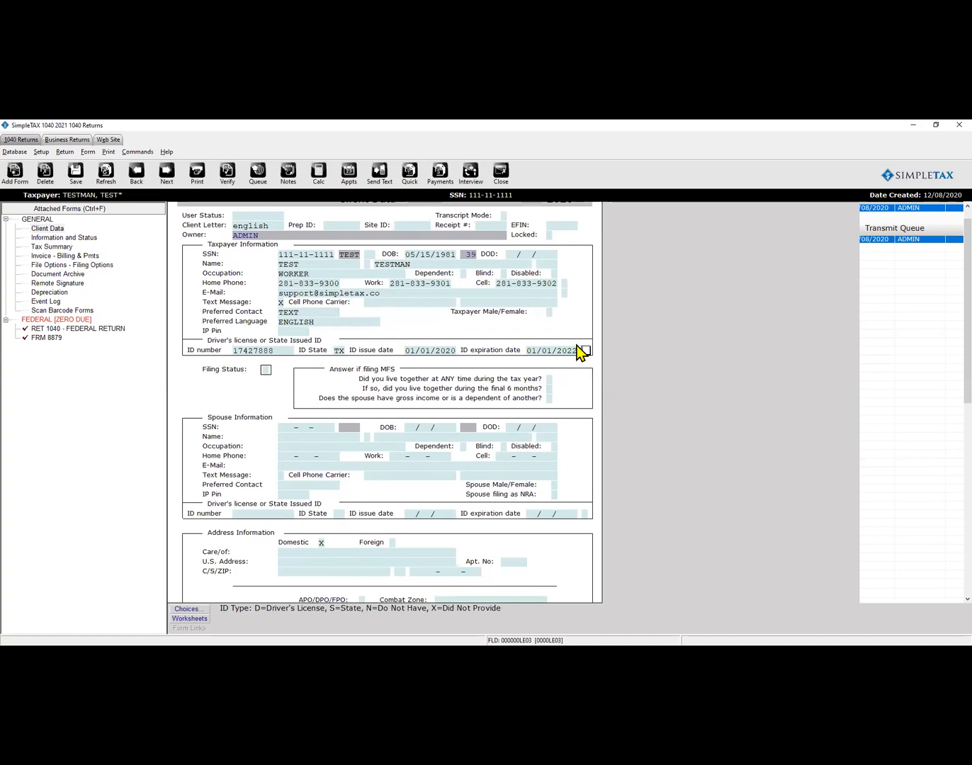
Set the filing status to 4.
text(D)
click(266, 370)
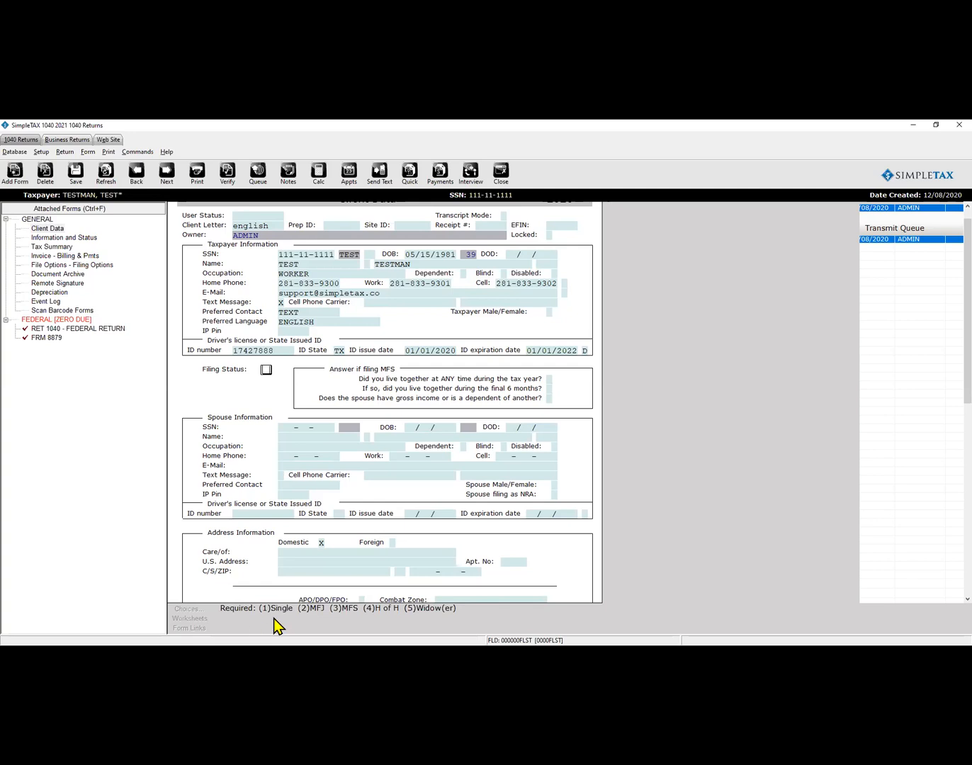
text(4)
key(Return)
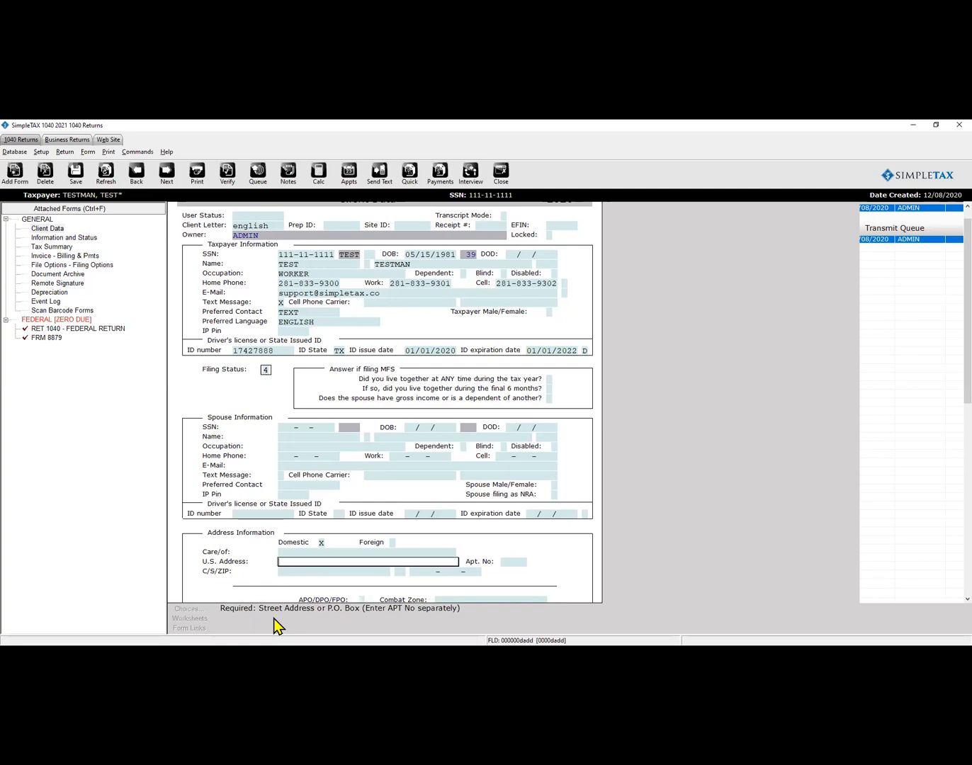
Enter the taxpayer's street address and ZIP code so city and state auto-fill.
text(123 MAIN STREET)
key(Return)
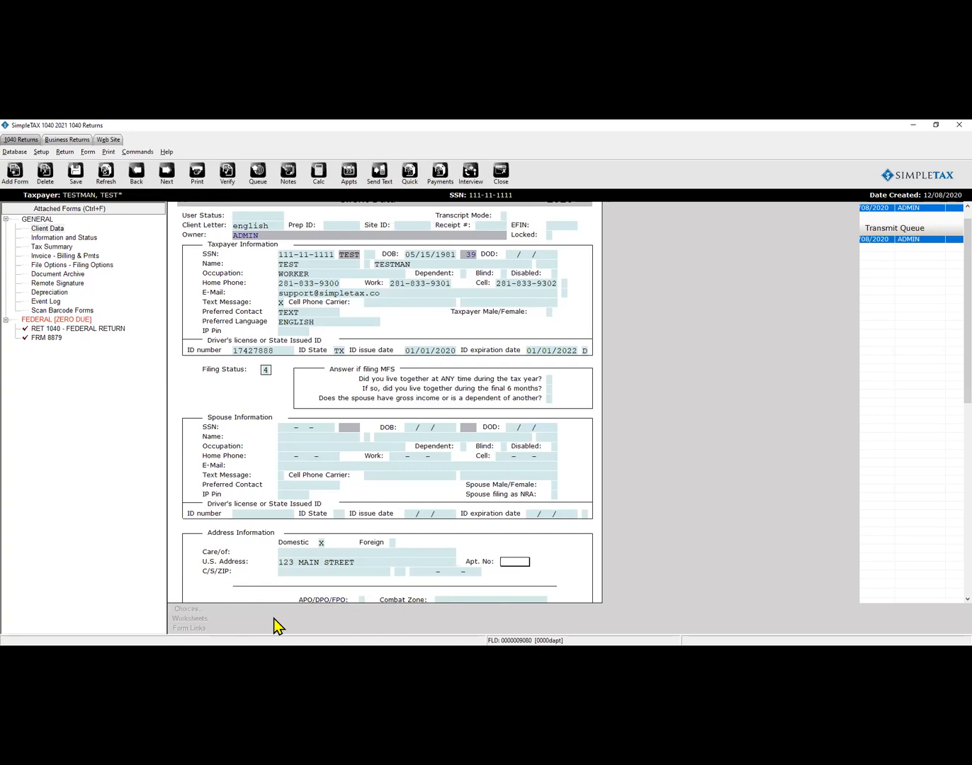
key(Return)
text(77036)
key(Return)
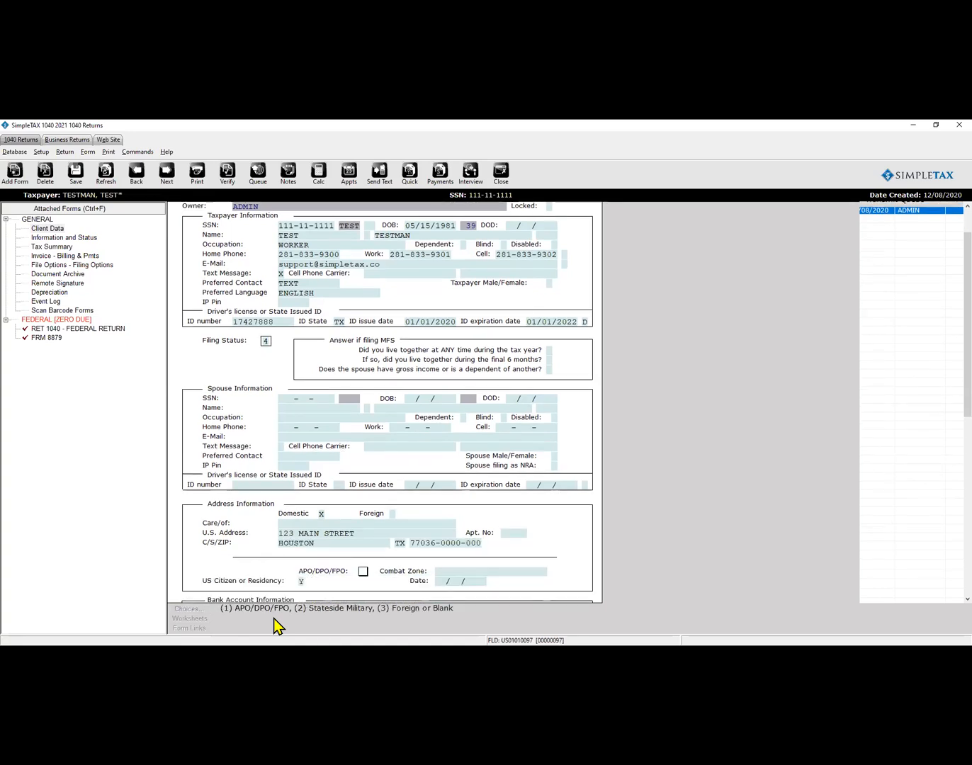
scroll(347, 525, down, 1)
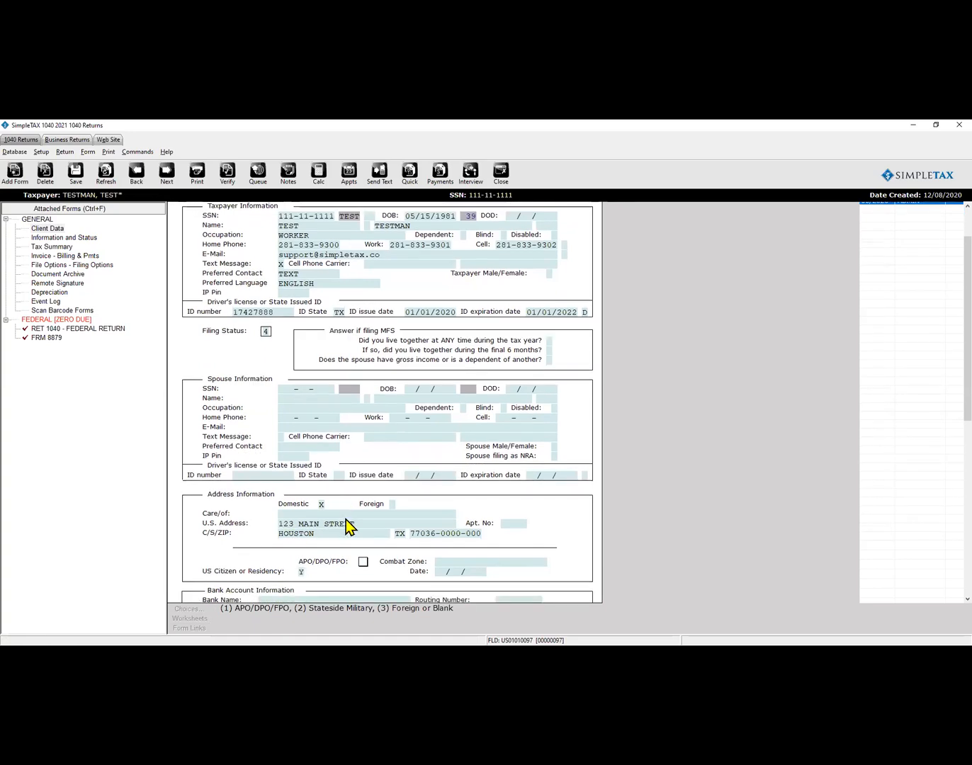
scroll(348, 526, down, 3)
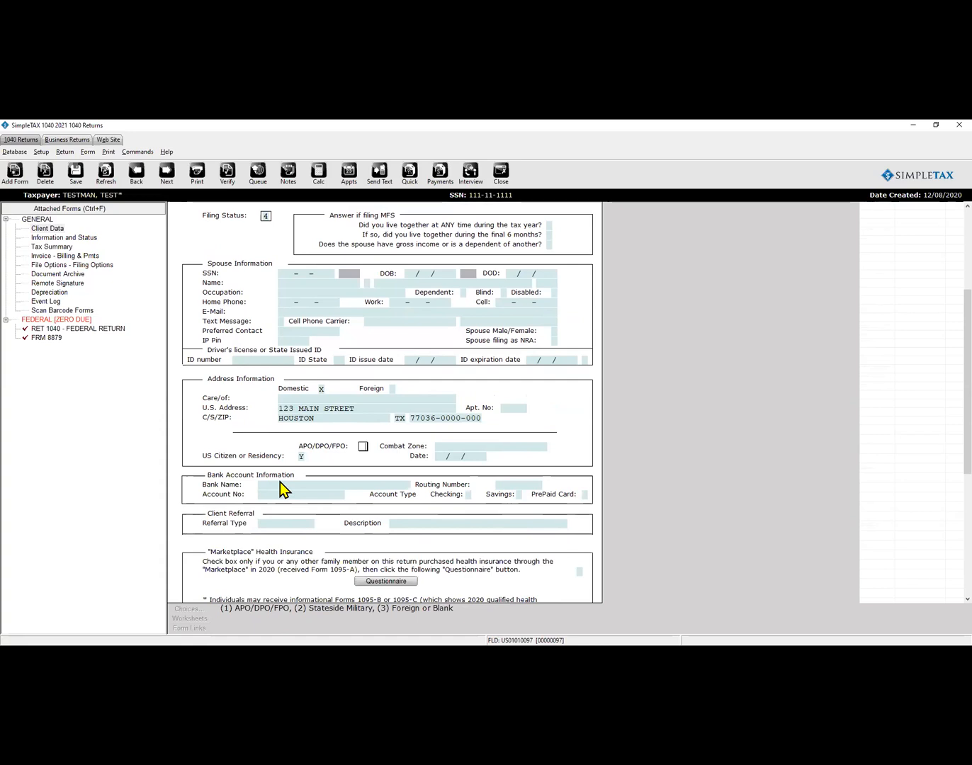
Open the Referrals lookup list from the Database menu.
click(286, 524)
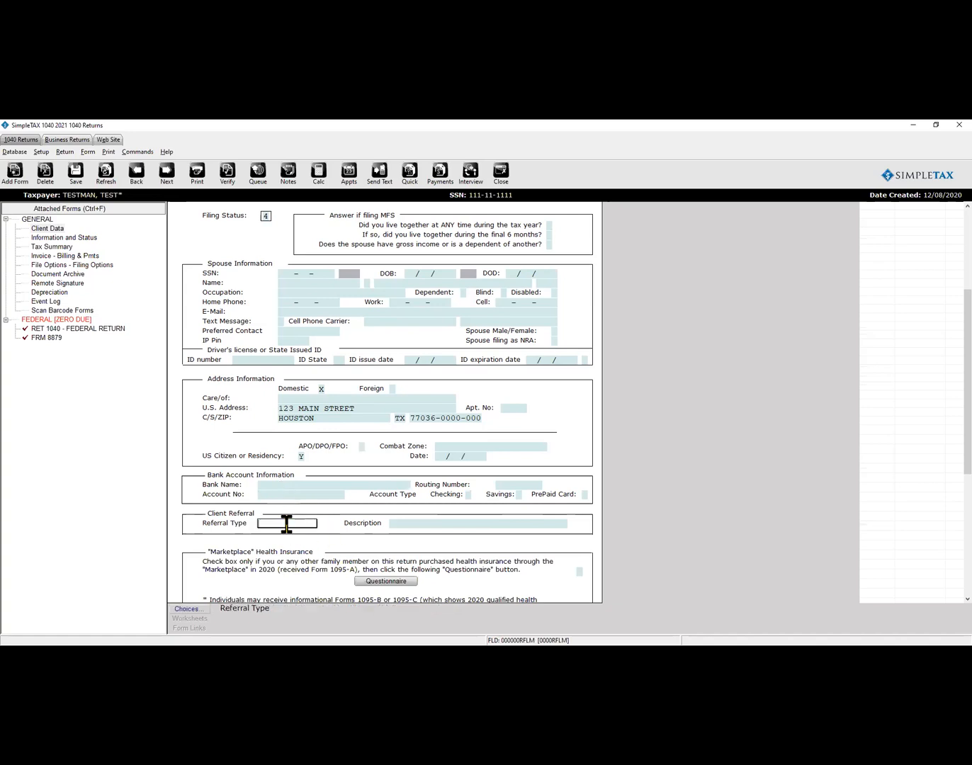
click(186, 609)
click(15, 153)
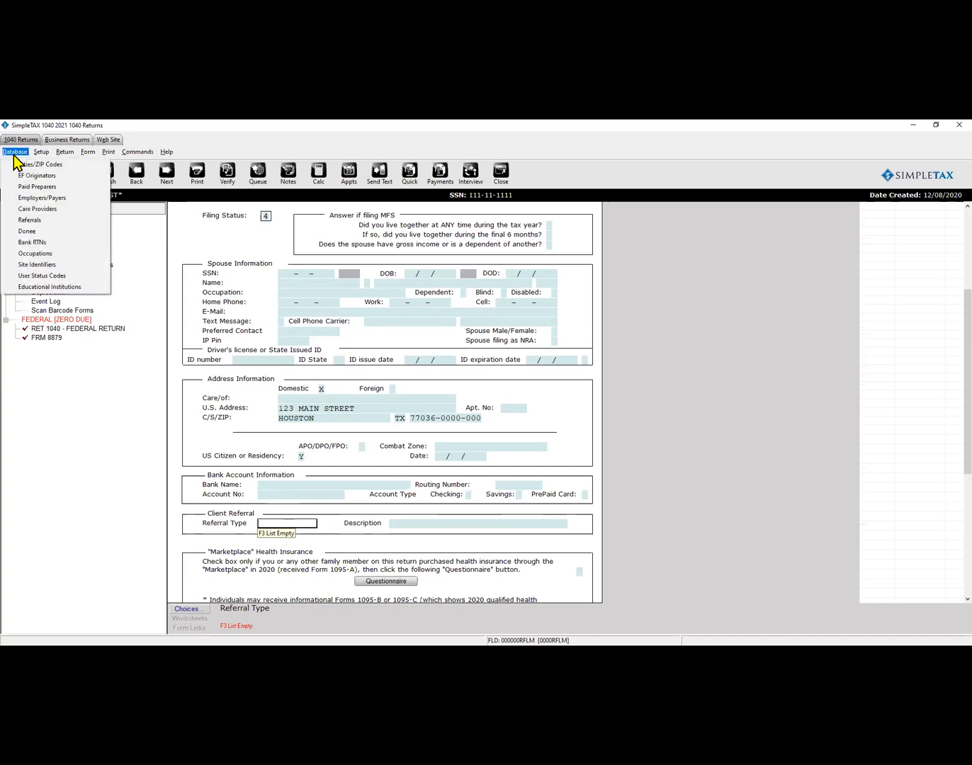
click(29, 220)
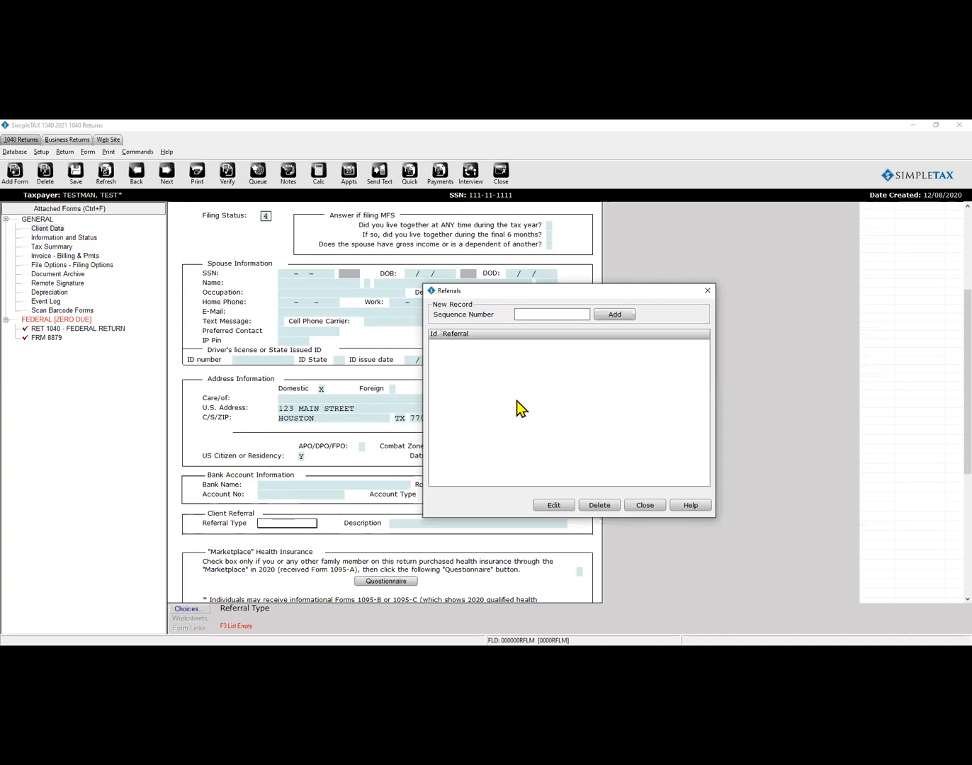
text(tes)
key(BackSpace)
key(BackSpace)
key(BackSpace)
text(TXT)
Add referral record 100 with text TEXT MESSAG, save it, and close the list.
click(608, 317)
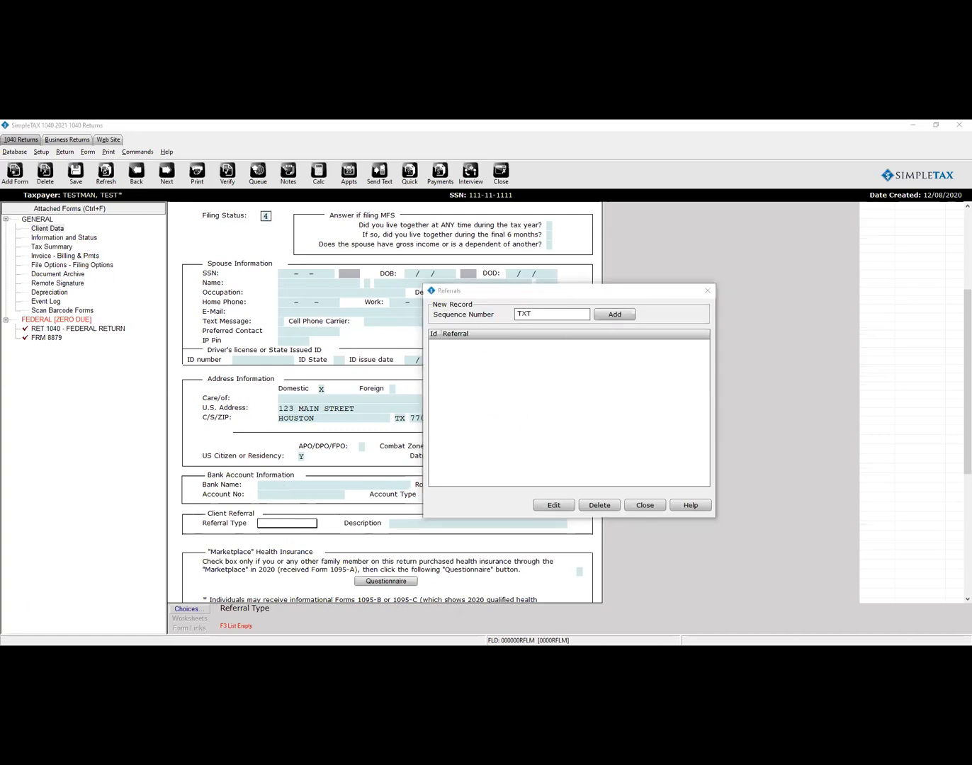
text(100)
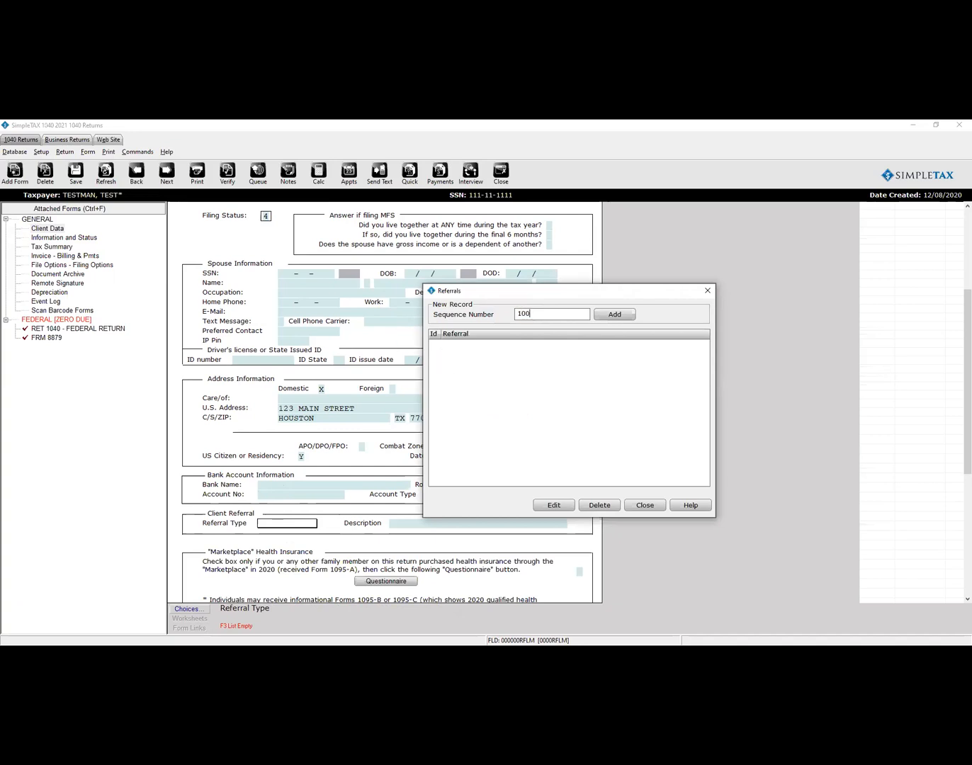
key(Return)
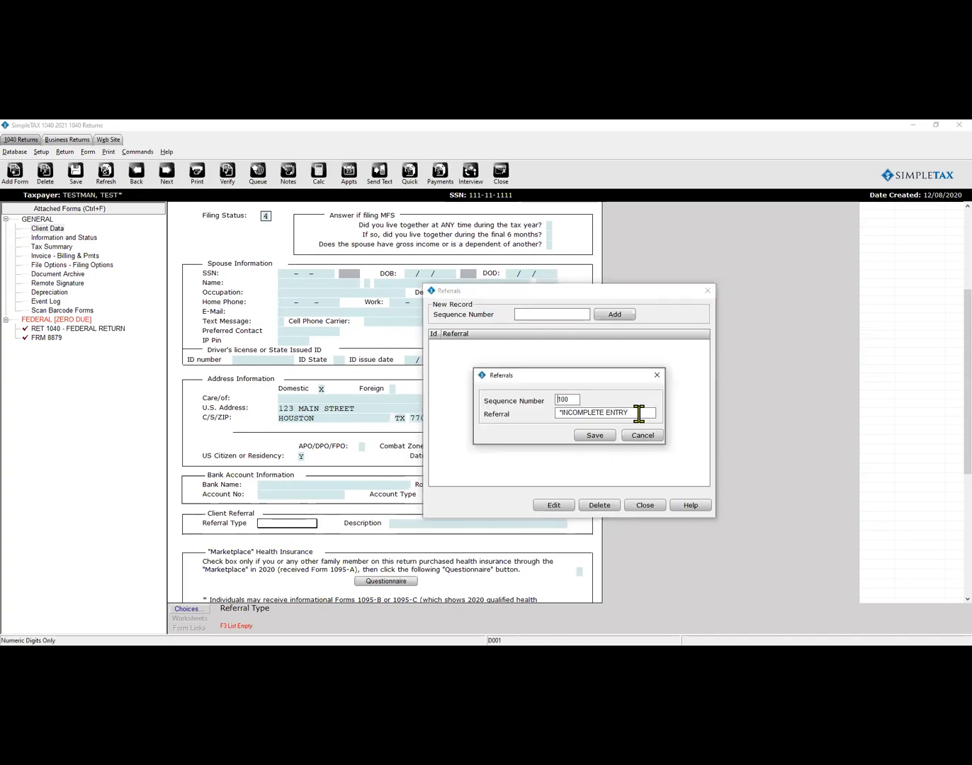
drag(634, 412, 469, 423)
text(TEXT MEA)
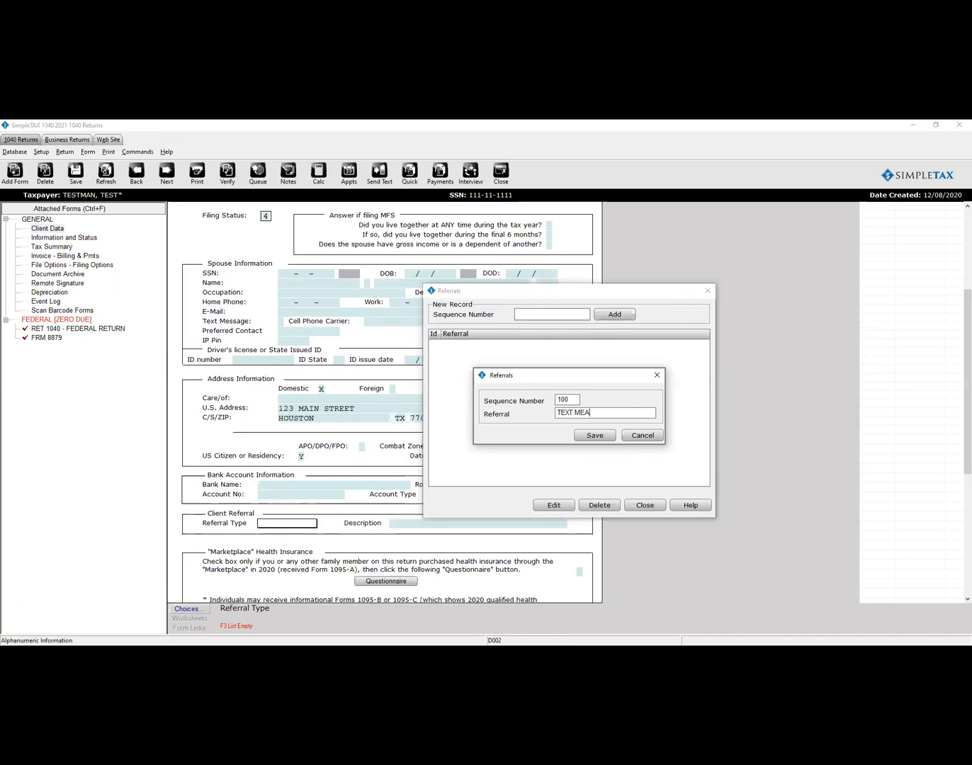
key(BackSpace)
text(SSAG)
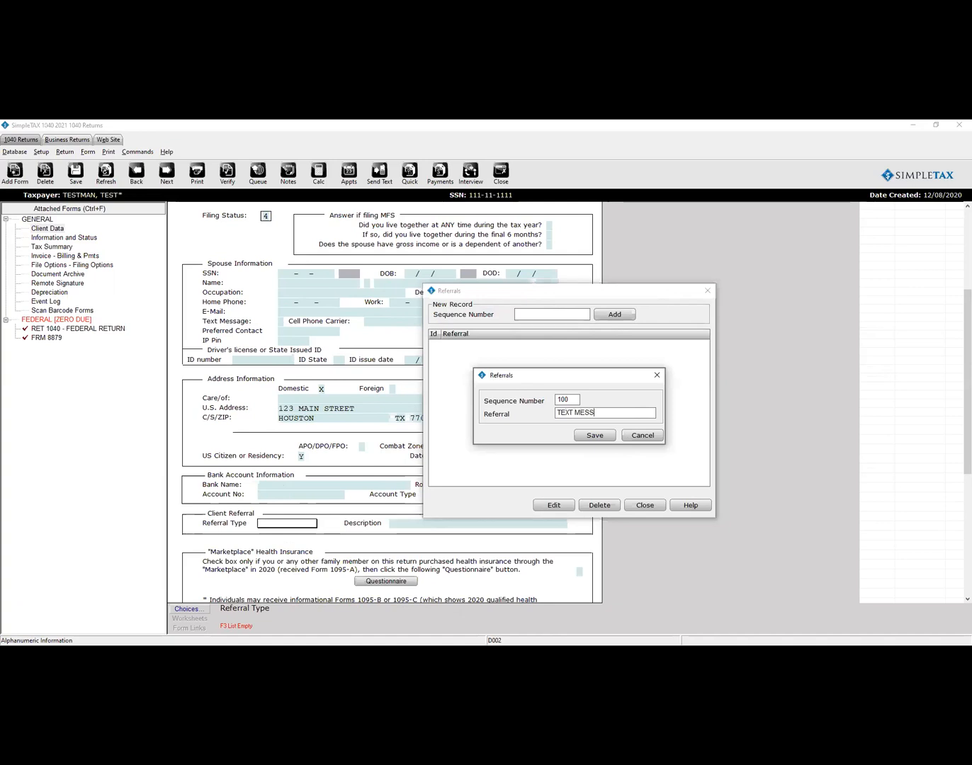
key(BackSpace)
key(BackSpace)
text(AG)
click(597, 437)
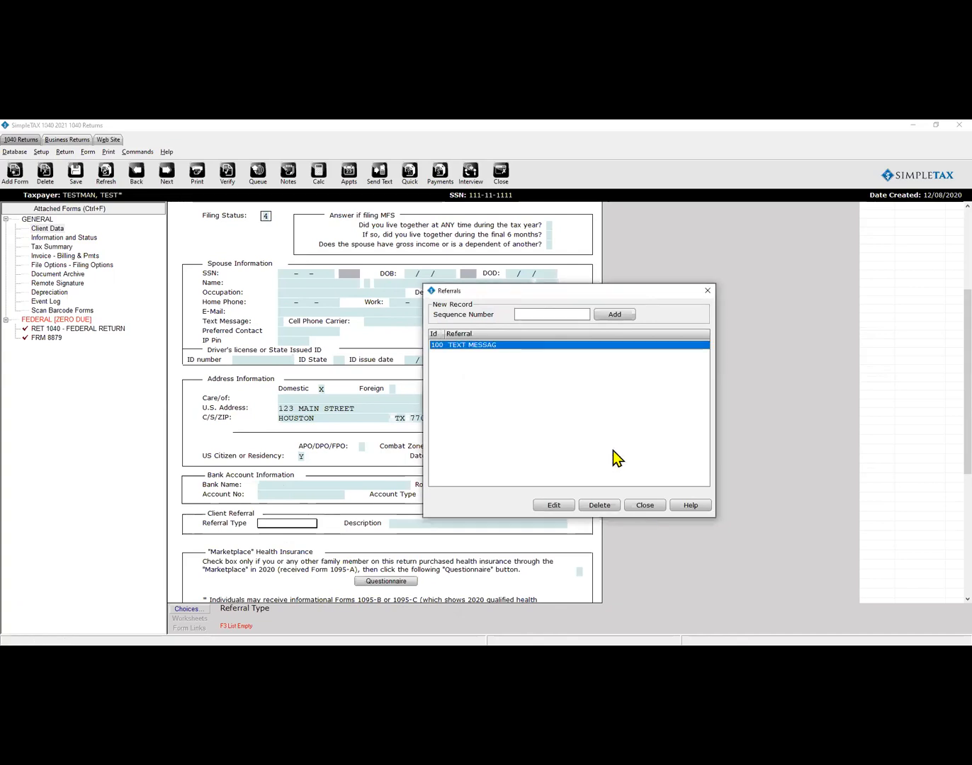
click(642, 506)
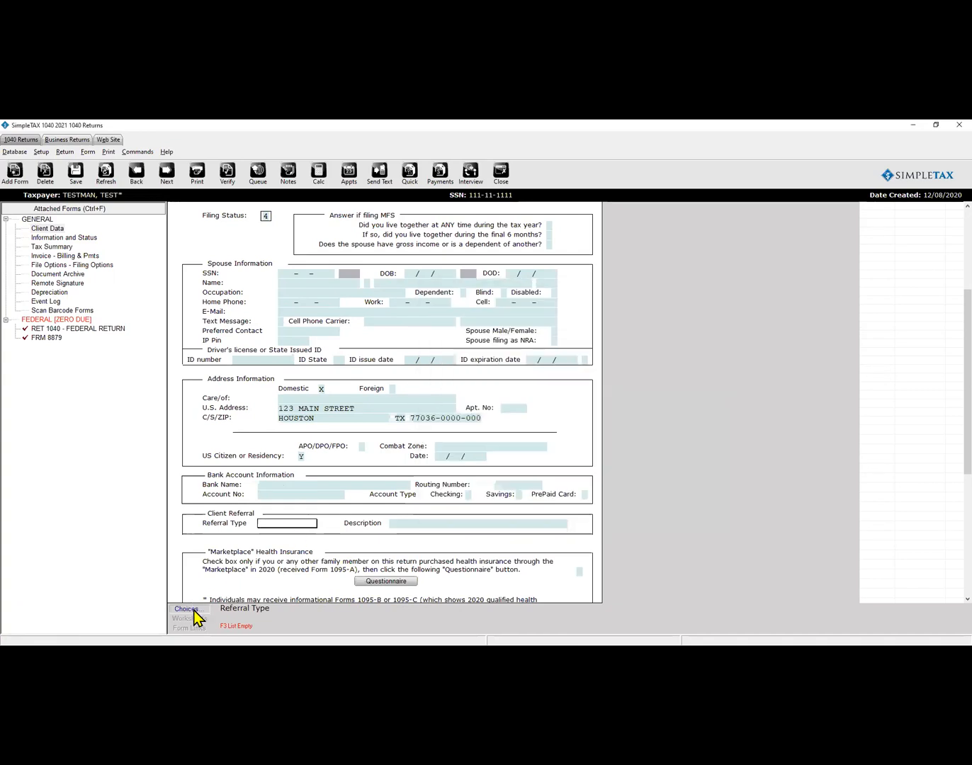
Pick TEXT MESSAG as the referral type and enter the HOLIDAY PROMO description.
click(189, 608)
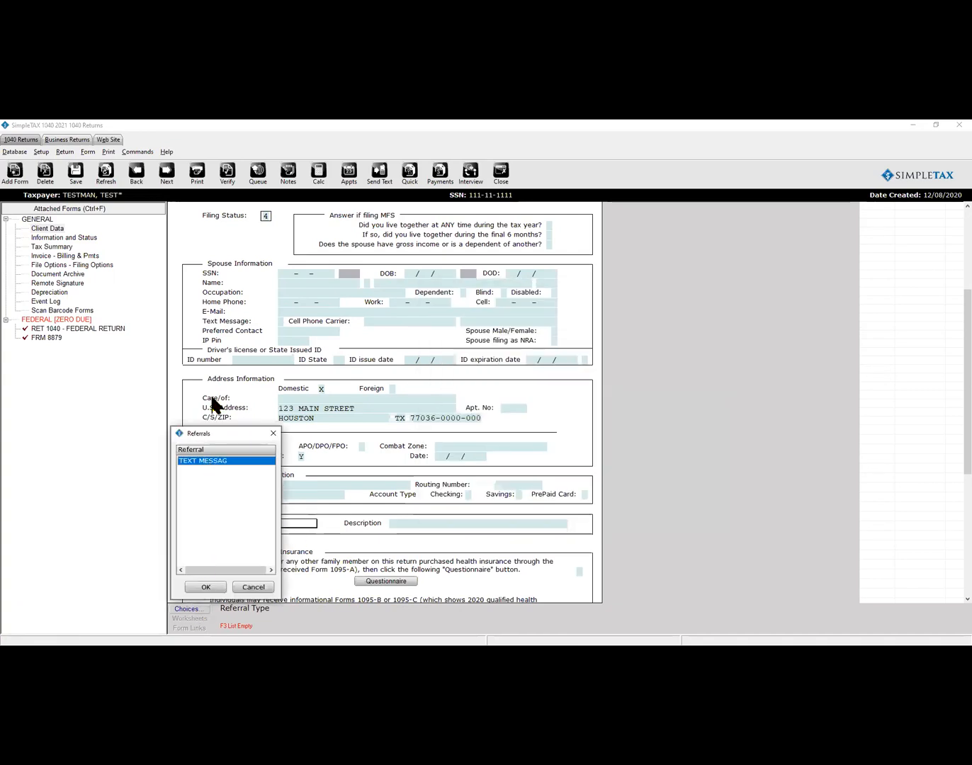
click(206, 586)
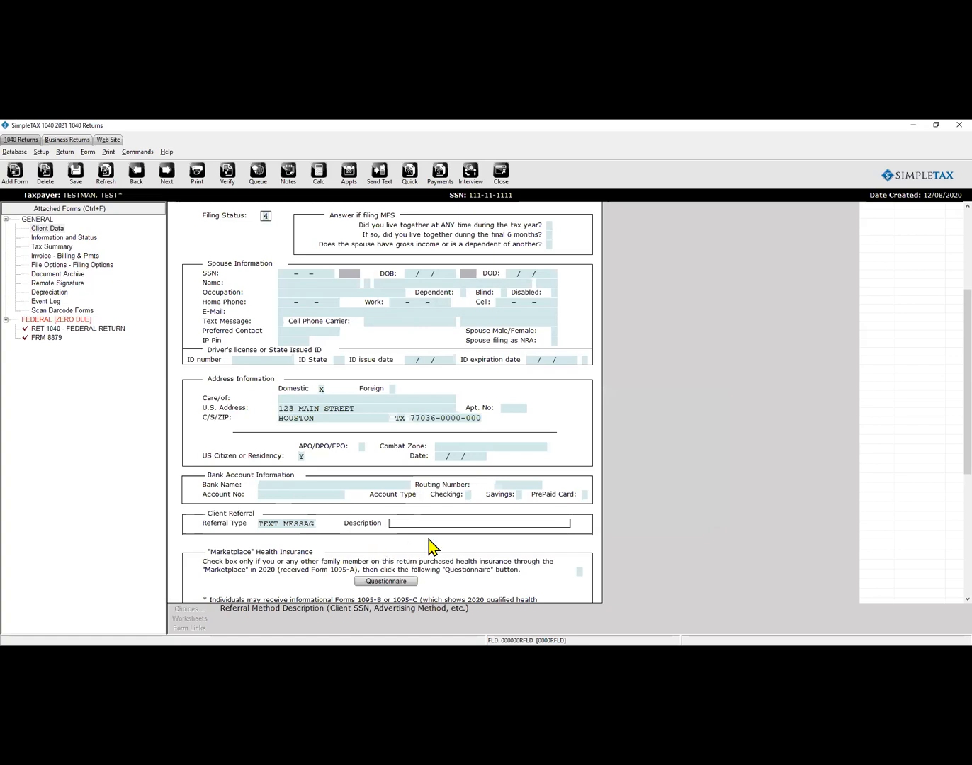
text(HOLI)
scroll(398, 453, down, 2)
scroll(396, 459, down, 2)
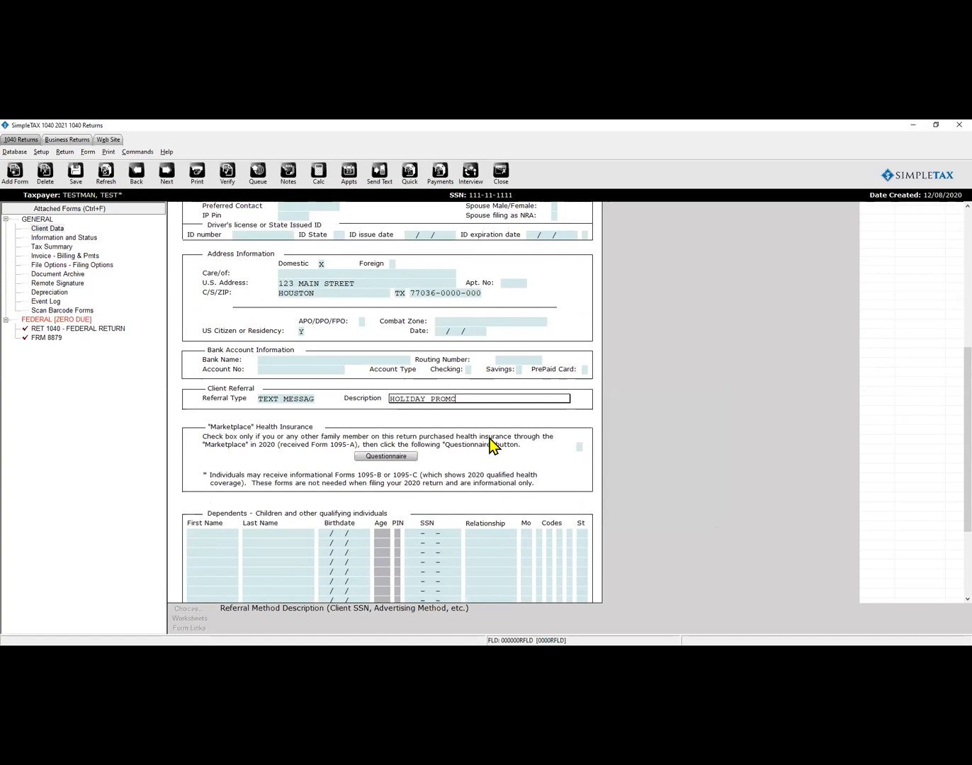
scroll(517, 452, down, 1)
Mark Marketplace insurance purchased and enter the dependent's name, birthdate 01/01/2018 and SSN.
click(576, 435)
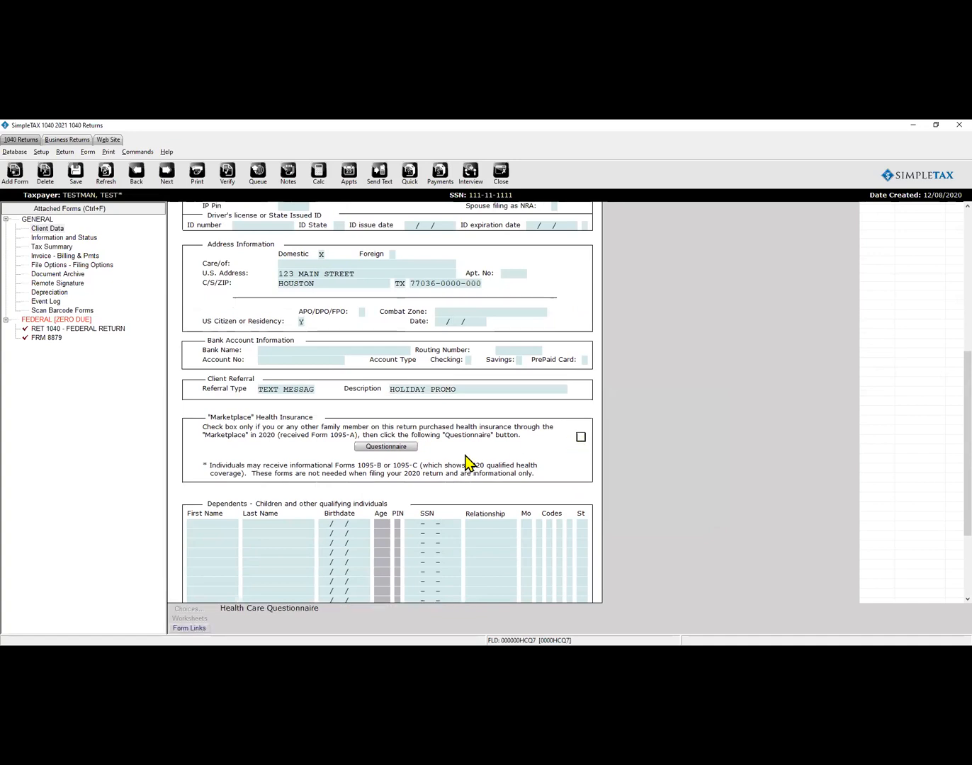
key(x)
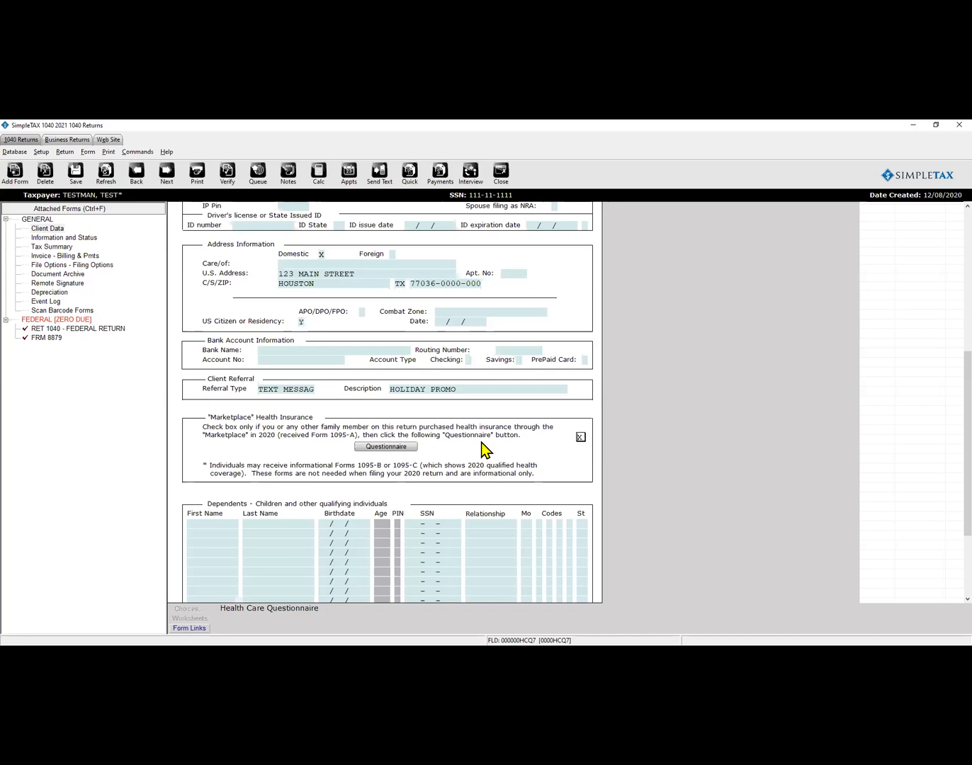
key(Tab)
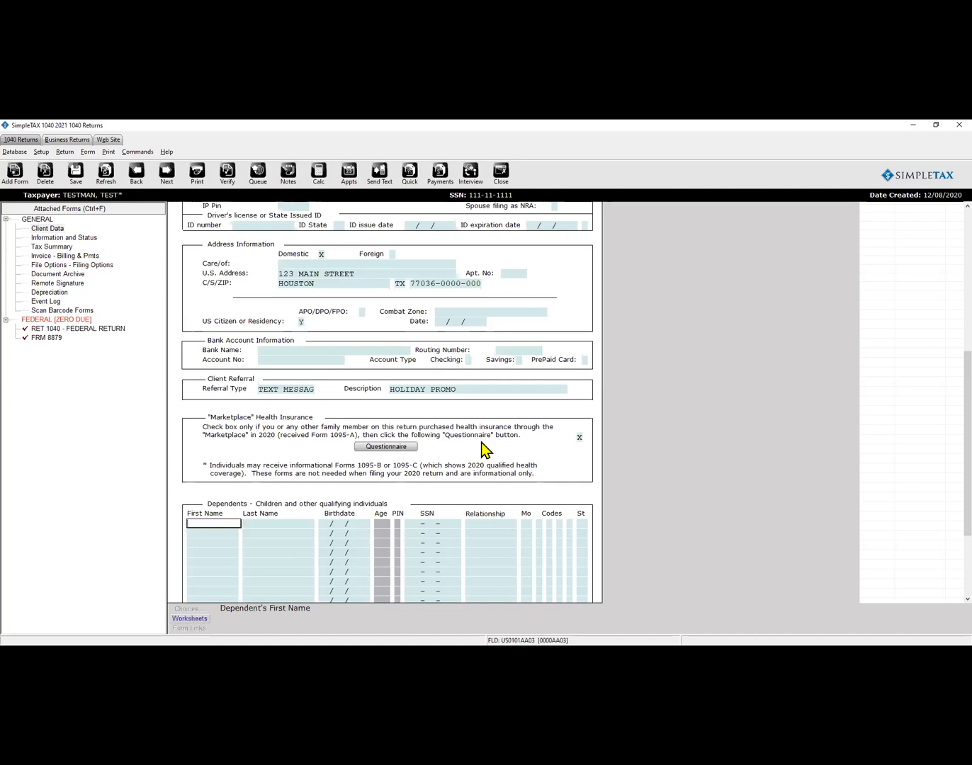
text(TEST)
key(Tab)
text(BAY)
key(Tab)
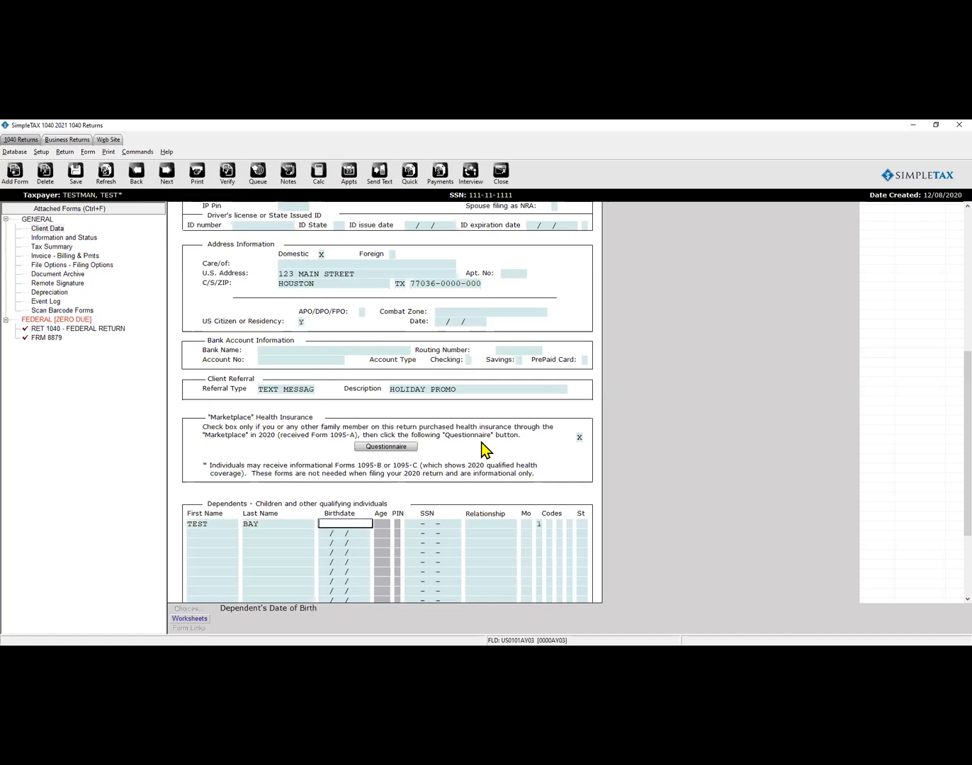
text(01/01/2018)
key(Tab)
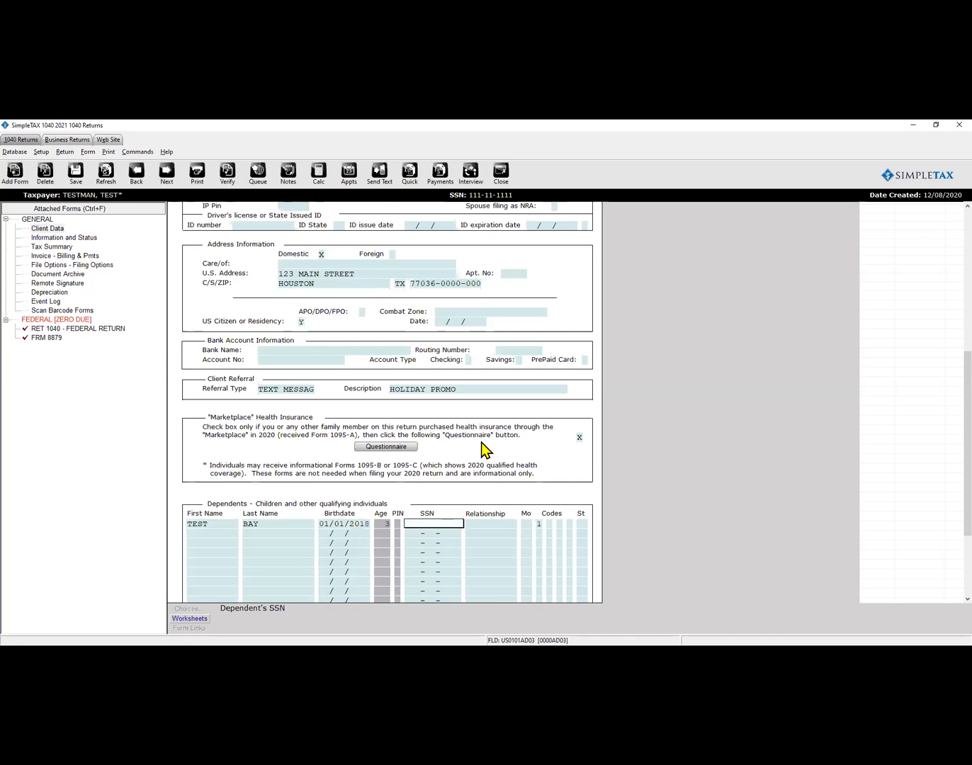
text(123-4)
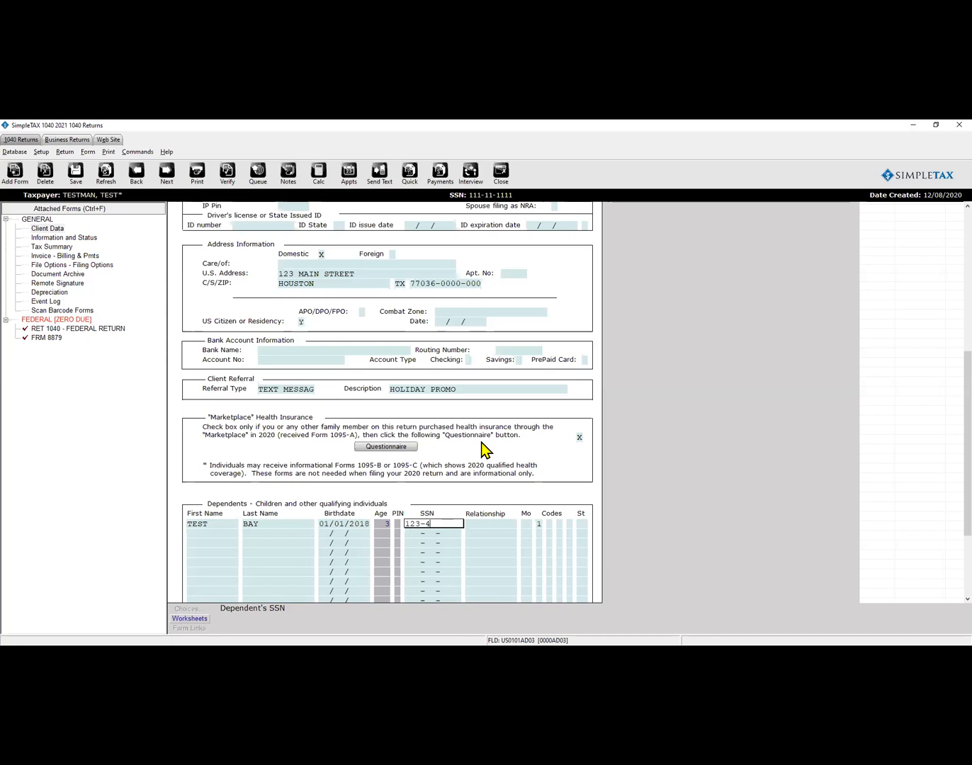
text(5-6666)
key(Tab)
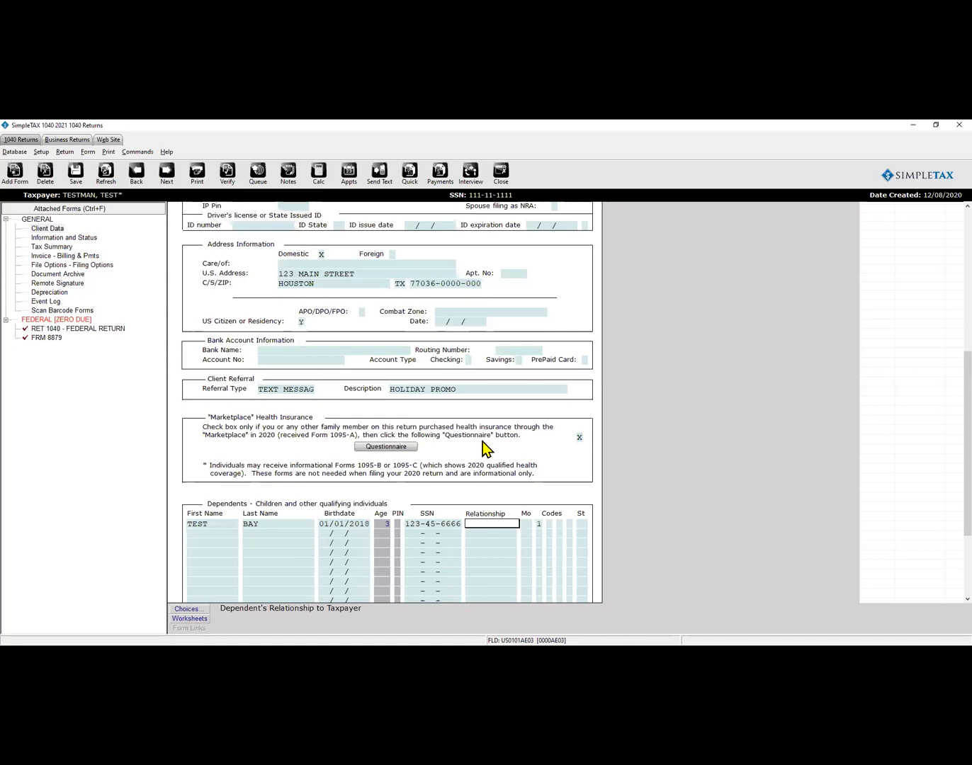
Set the dependent's relationship to SON, 12 months lived, and check codes E and C.
click(187, 609)
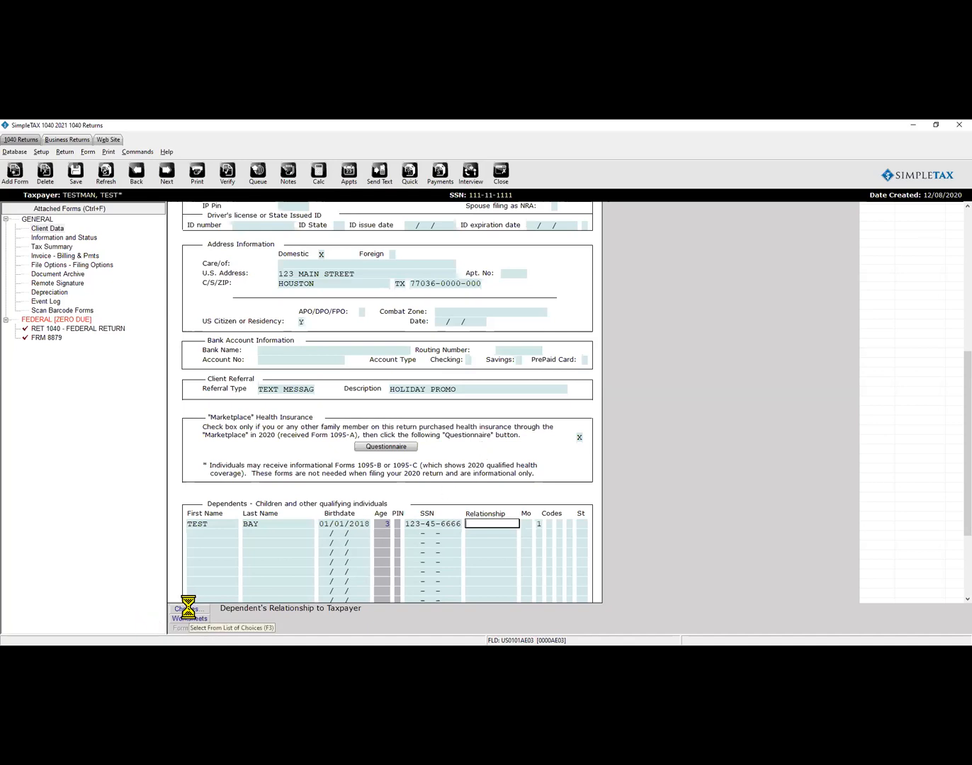
click(304, 588)
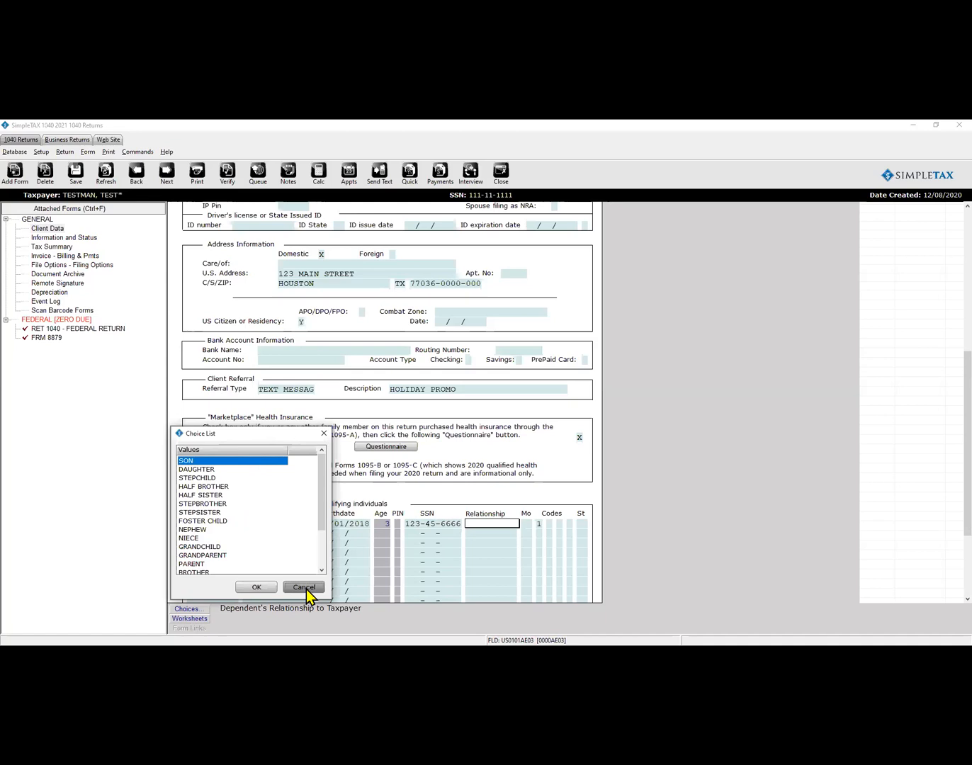
text(SON)
key(Tab)
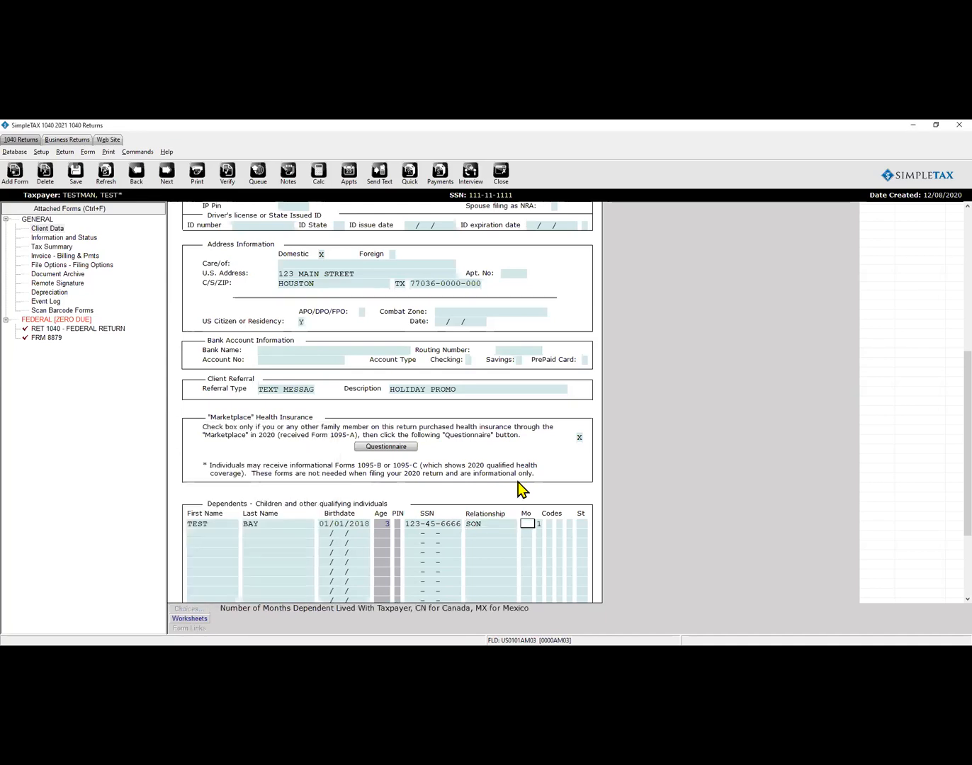
text(12)
key(Tab)
scroll(520, 481, down, 1)
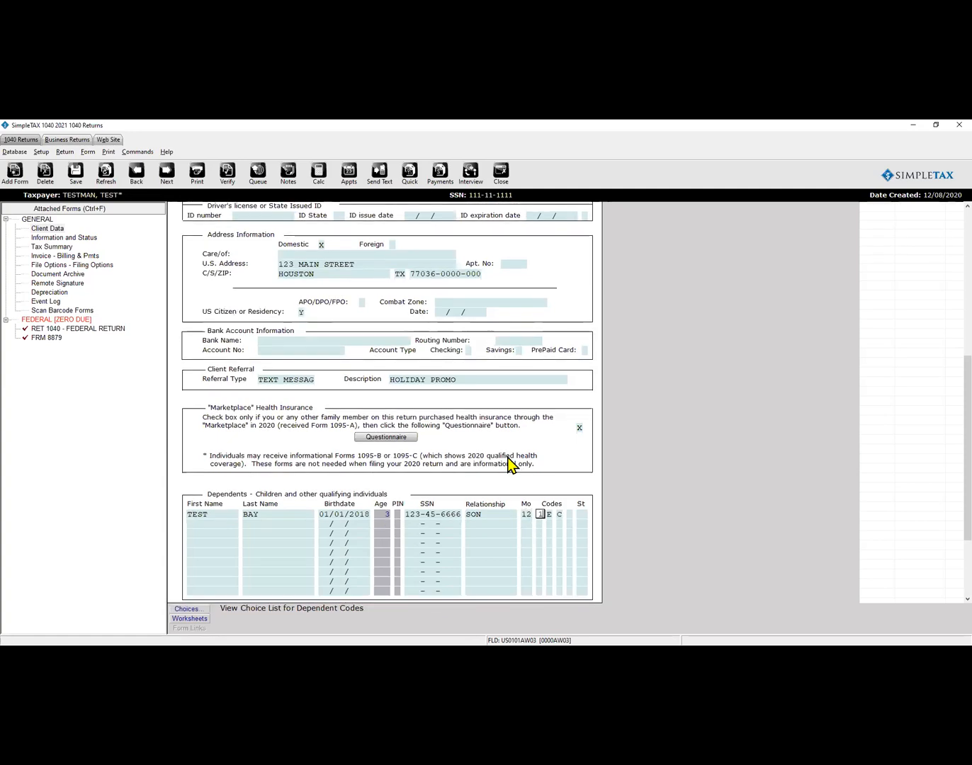
click(550, 514)
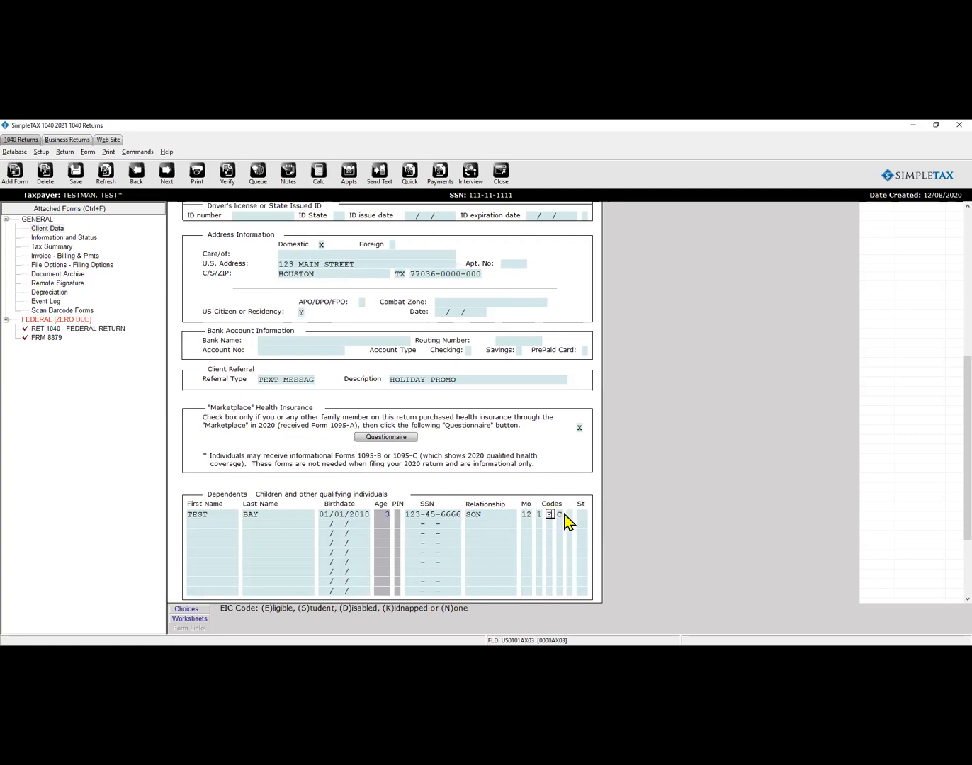
click(569, 515)
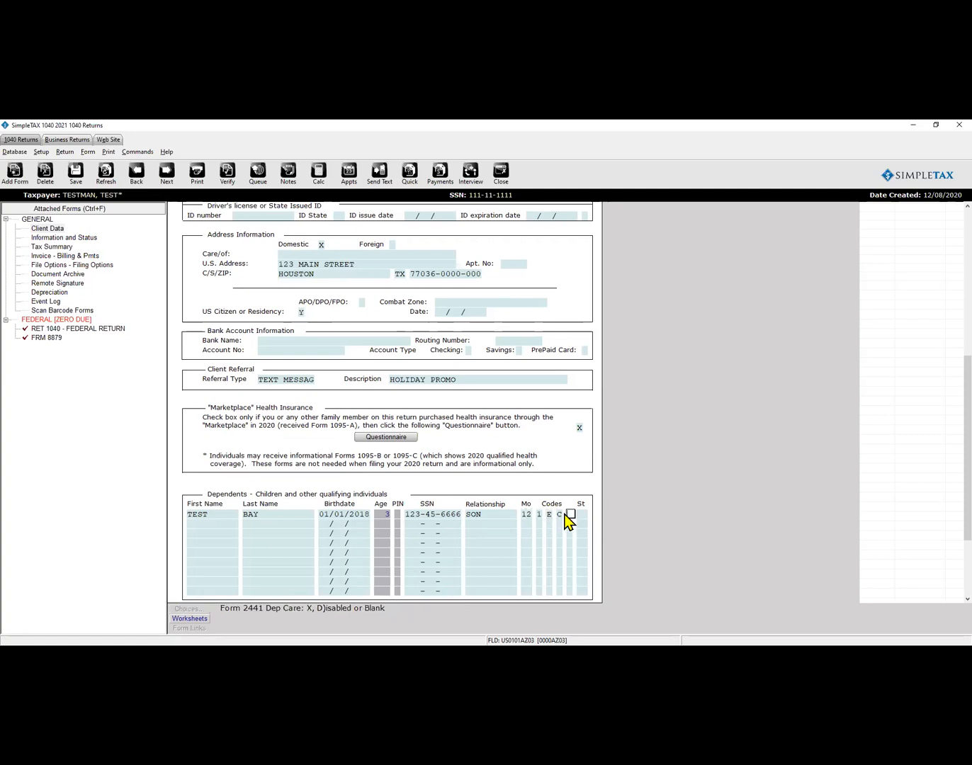
click(559, 516)
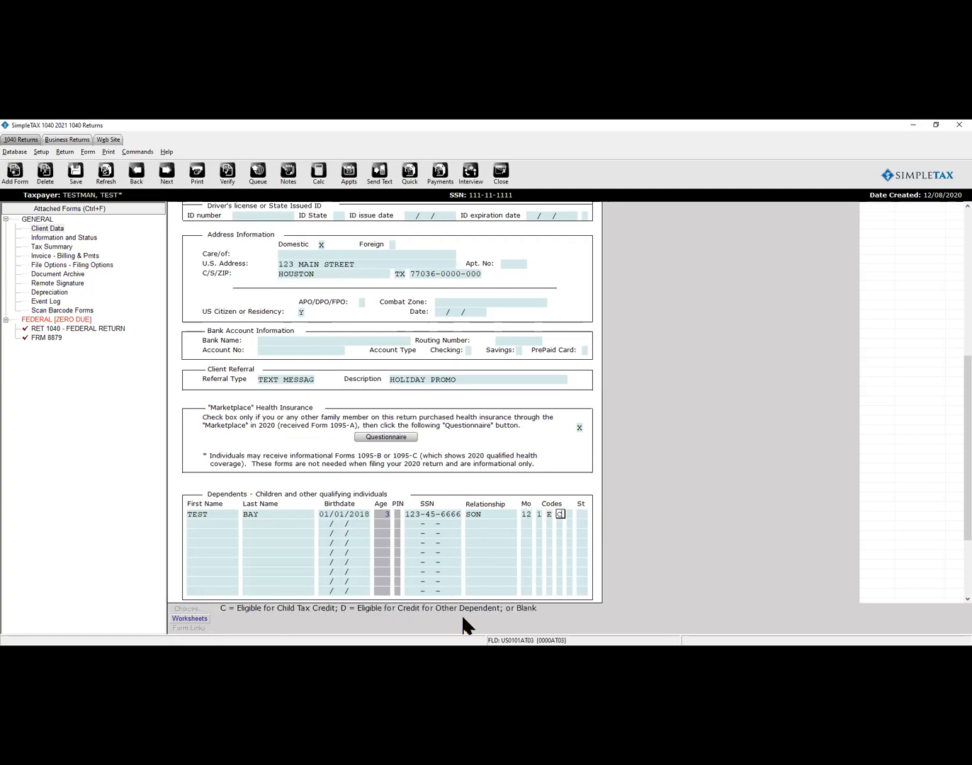
click(227, 515)
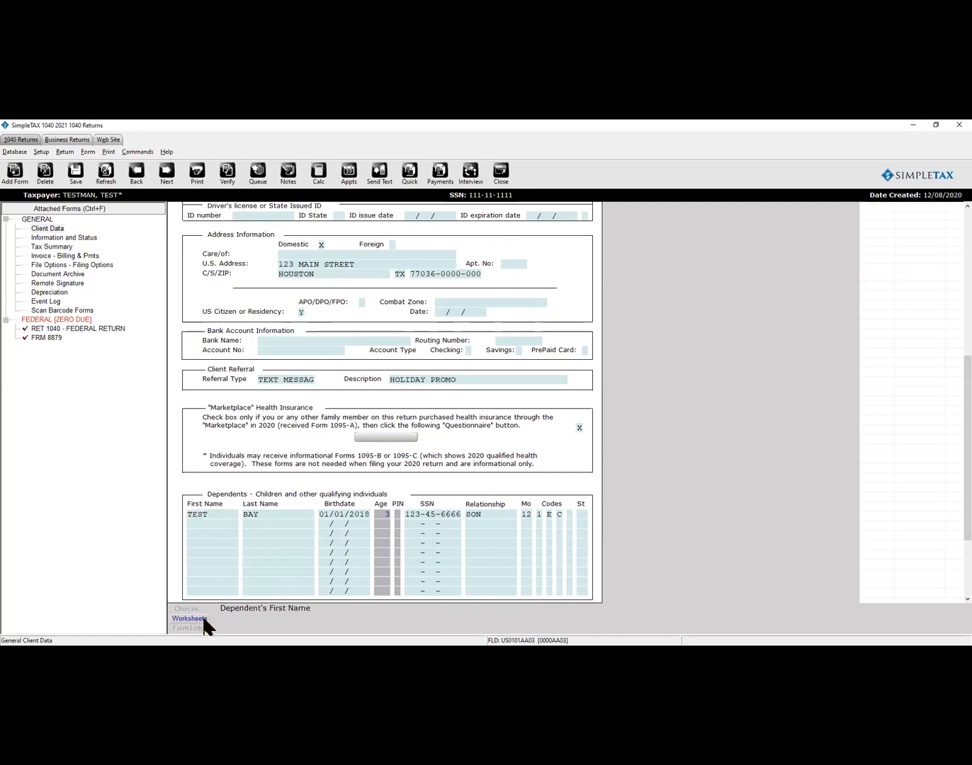
Close the dependents overflow statement; answer Y to Protection Plus, remote signature consent and its charges.
click(205, 617)
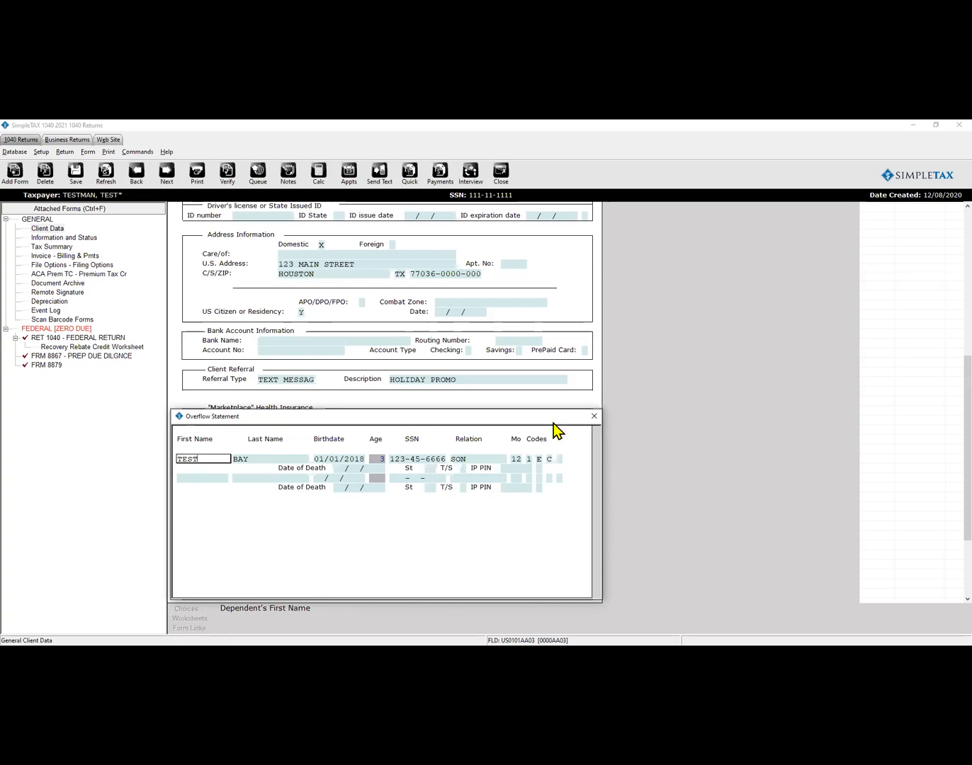
click(594, 421)
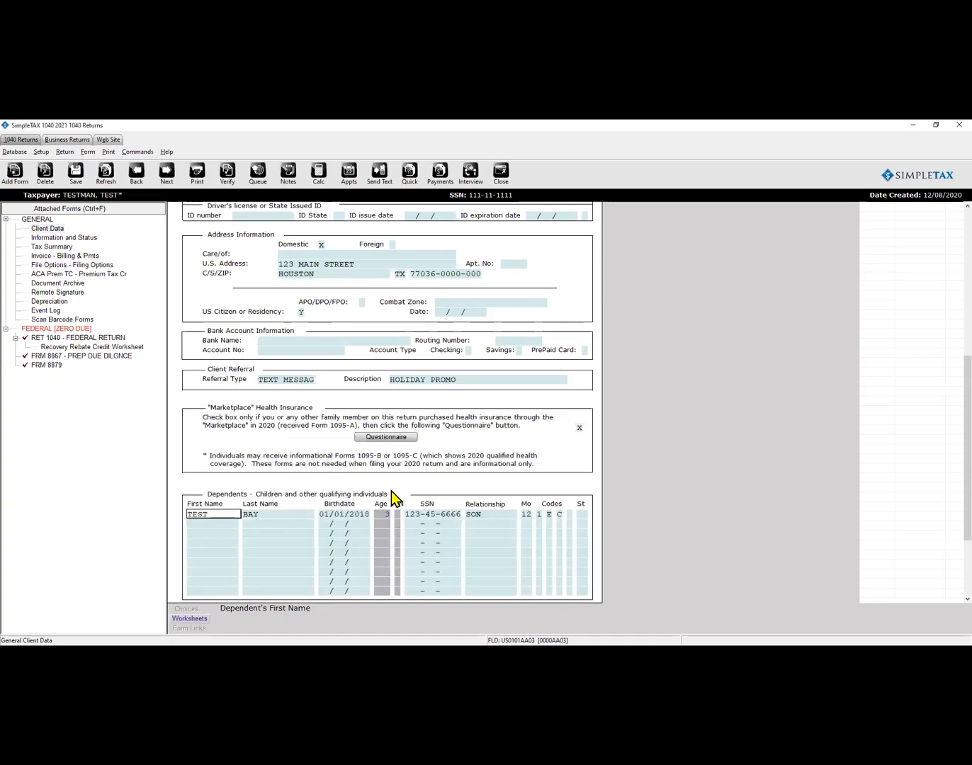
scroll(394, 496, down, 3)
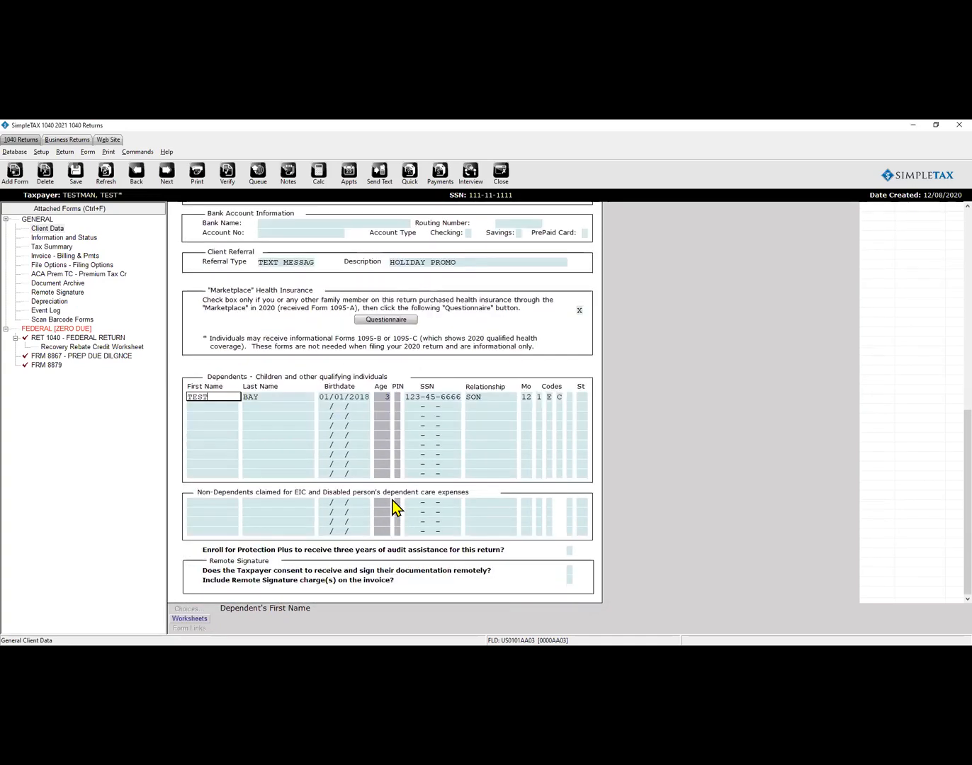
click(572, 552)
key(y)
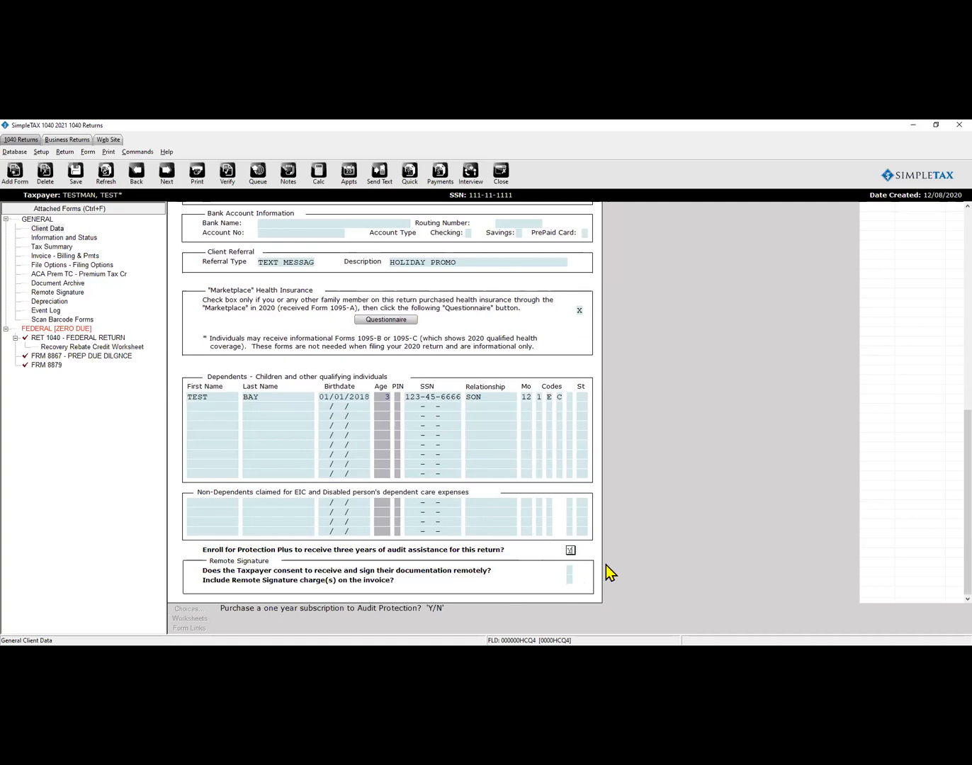
key(Return)
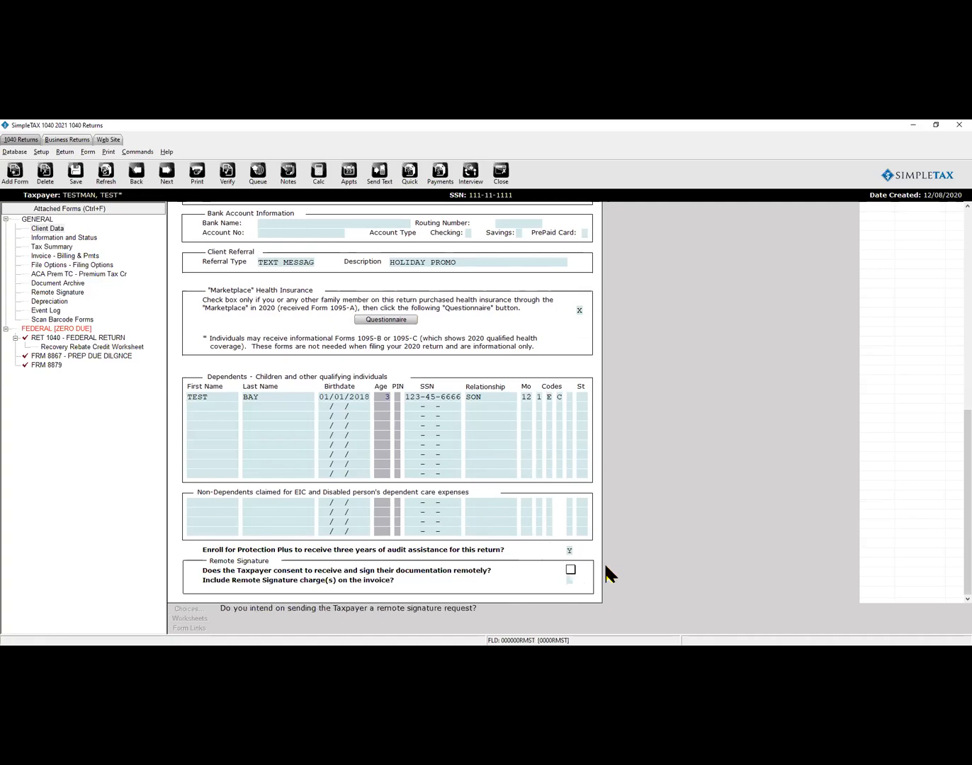
key(y)
key(Return)
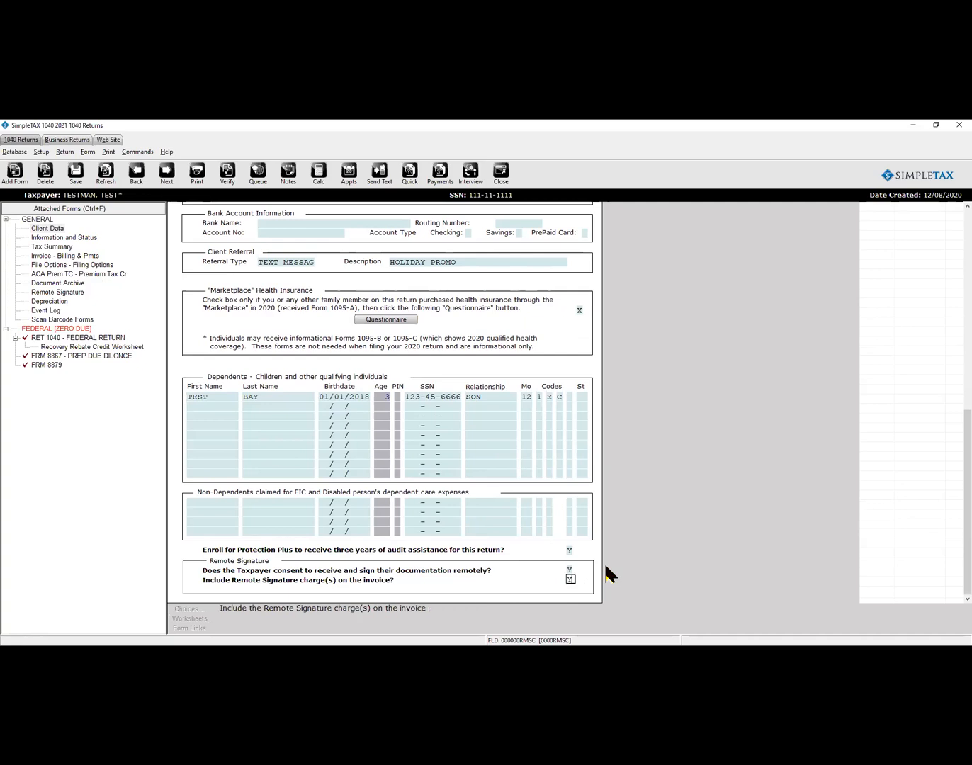
key(y)
Save the client data and select the preparer due diligence checklist form.
click(83, 177)
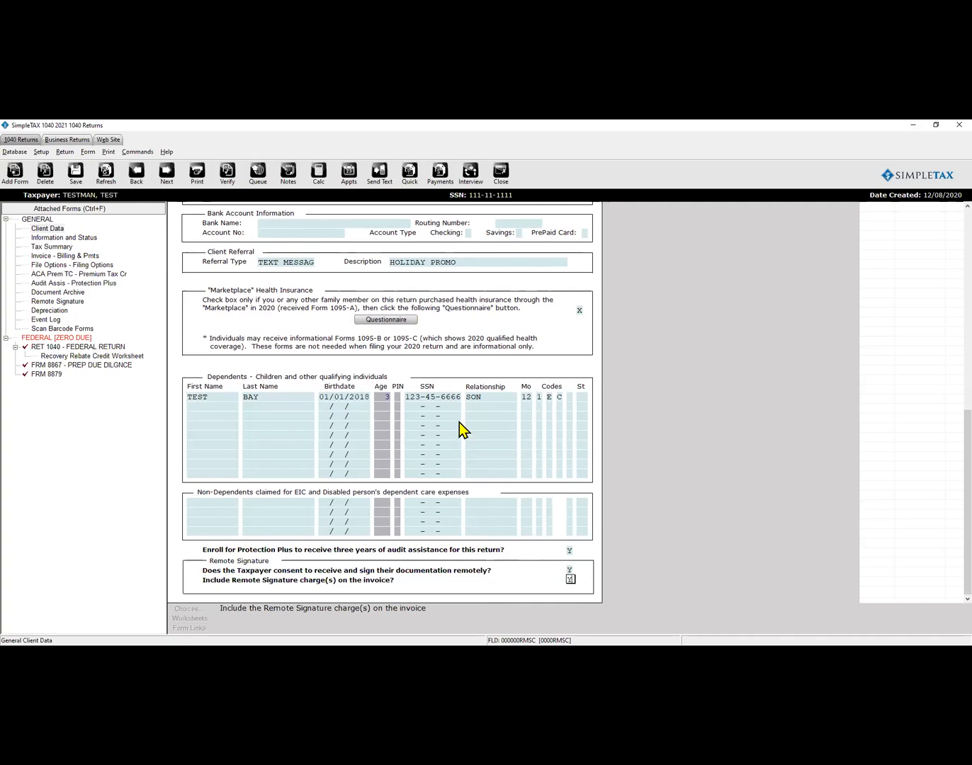
click(120, 357)
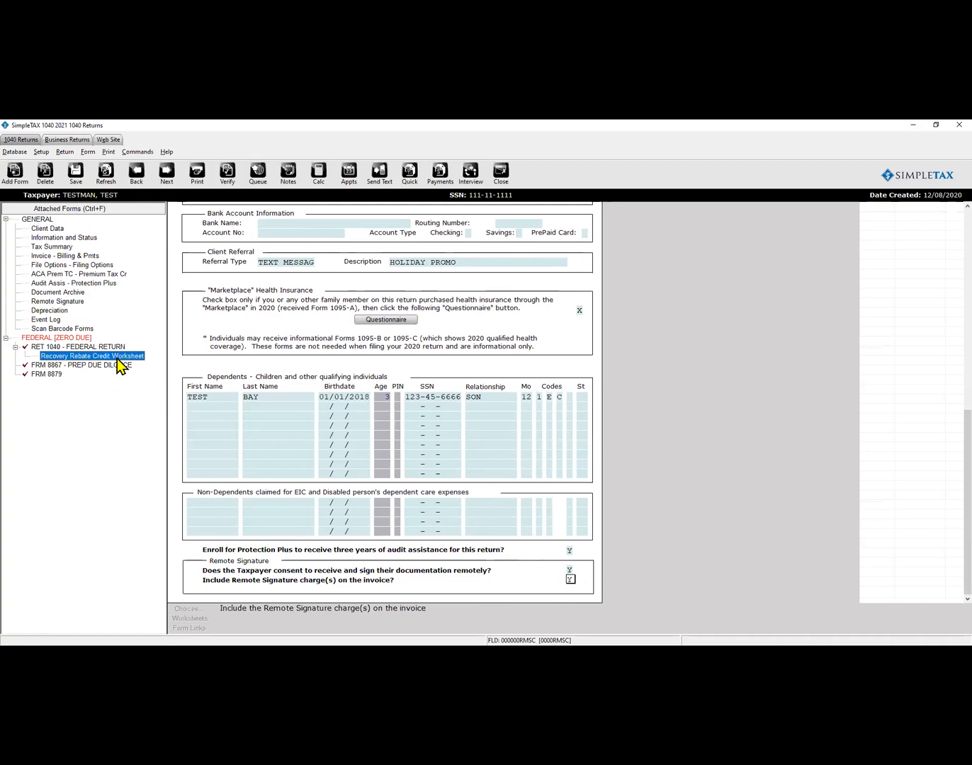
click(119, 366)
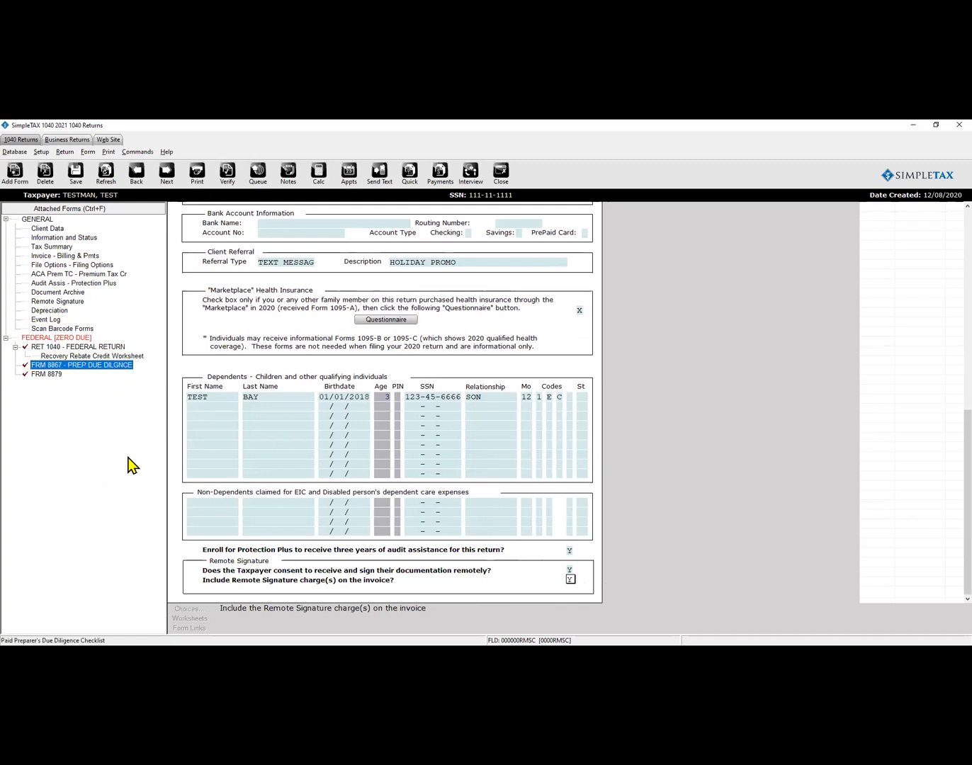
Add a TEST COMPANY W-2 with 35,000 box 1 wages and 3,000 federal withholding.
click(9, 178)
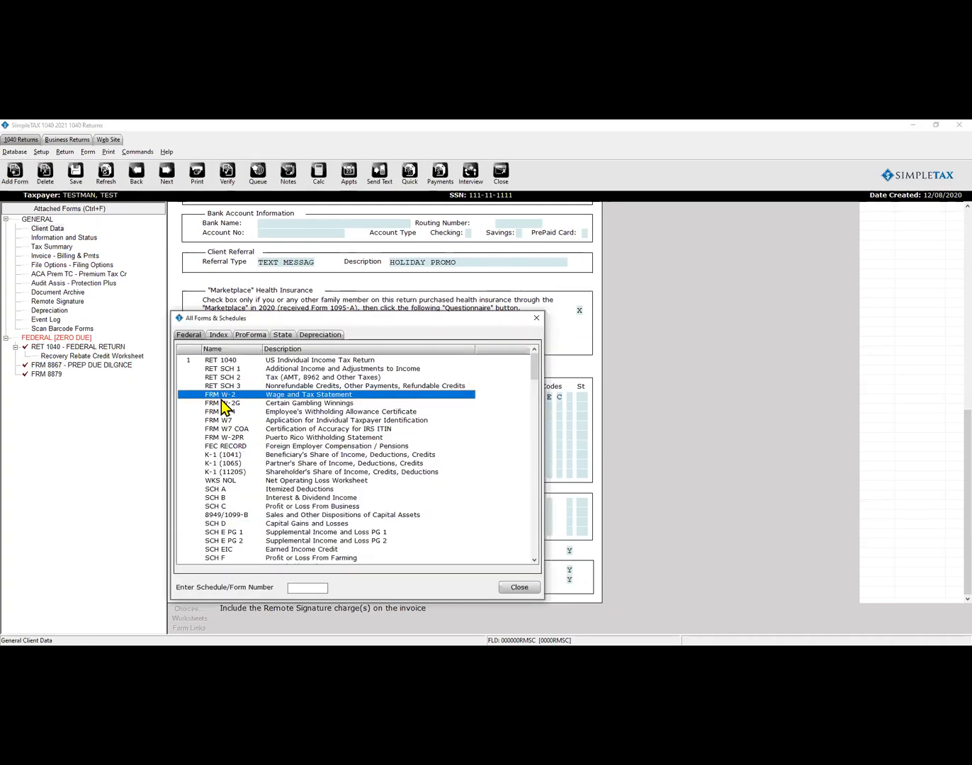
double_click(223, 395)
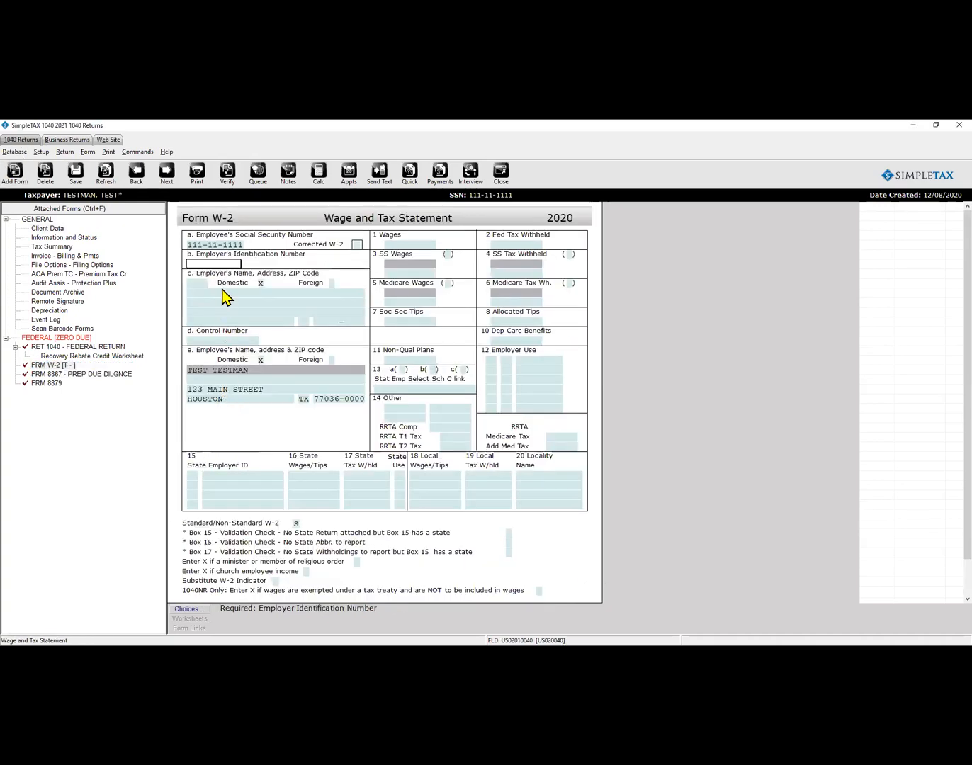
click(185, 609)
click(306, 587)
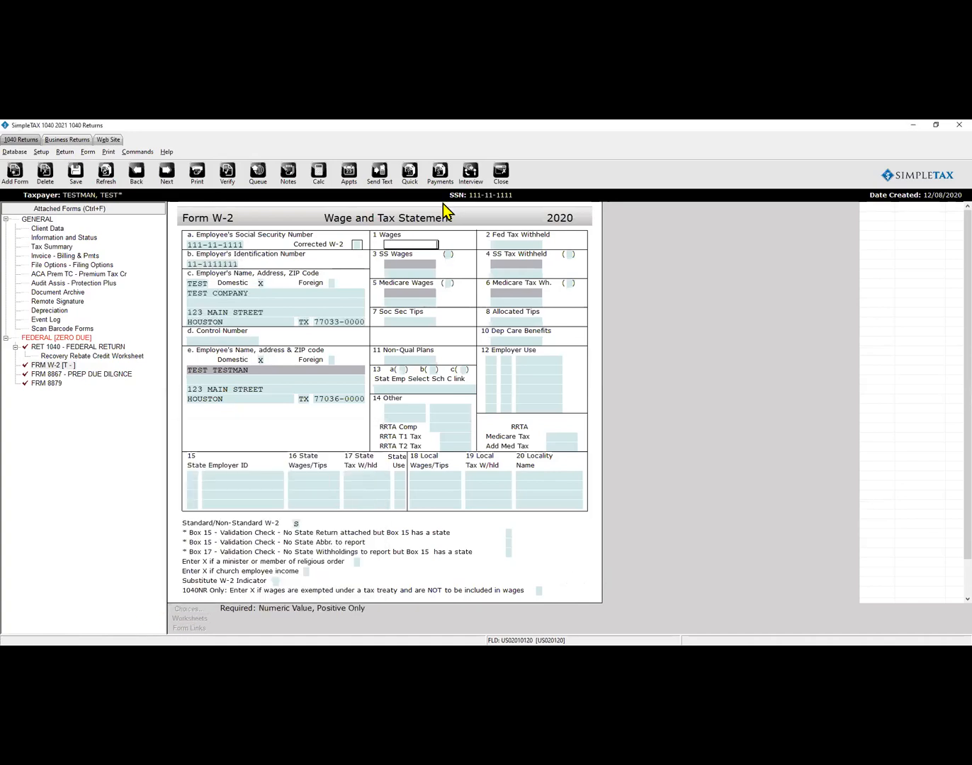
text(35,000)
key(Return)
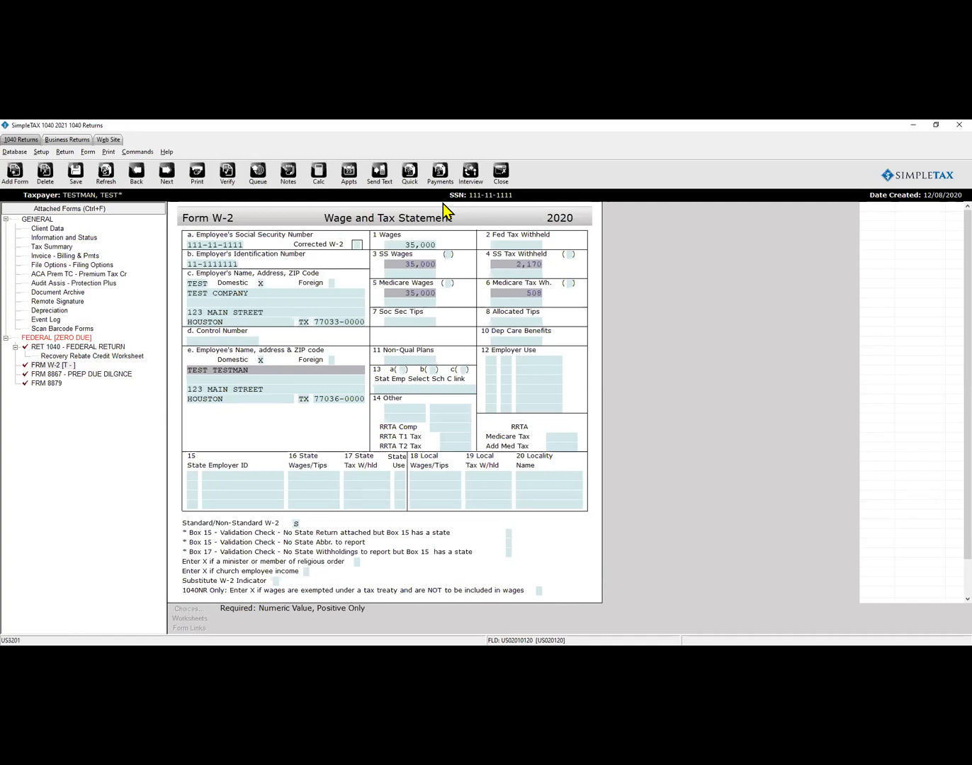
click(522, 243)
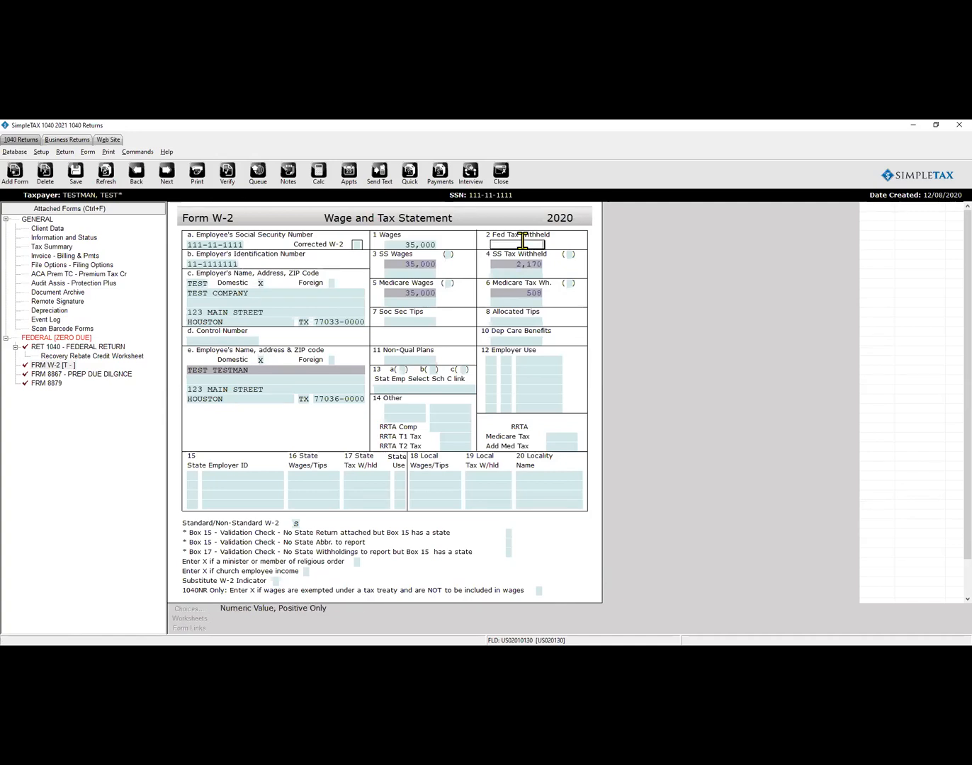
text(3000)
key(Return)
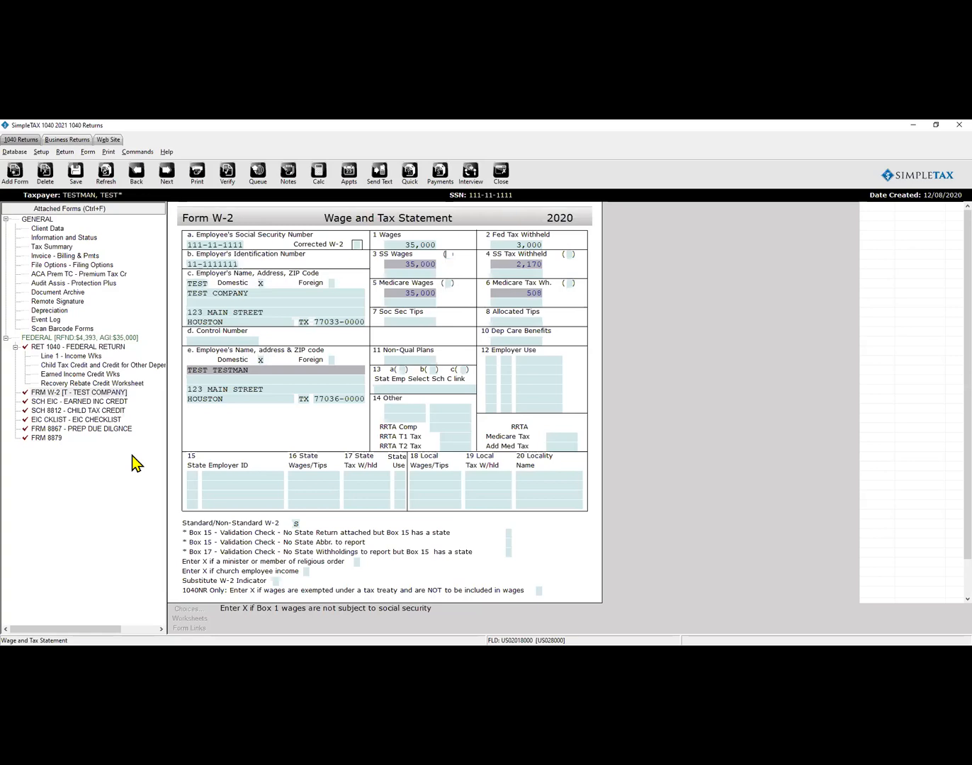
Add Form 1099-NEC with 5,000 nonemployee compensation linked to Schedule C.
click(16, 175)
scroll(257, 480, down, 5)
scroll(257, 481, down, 10)
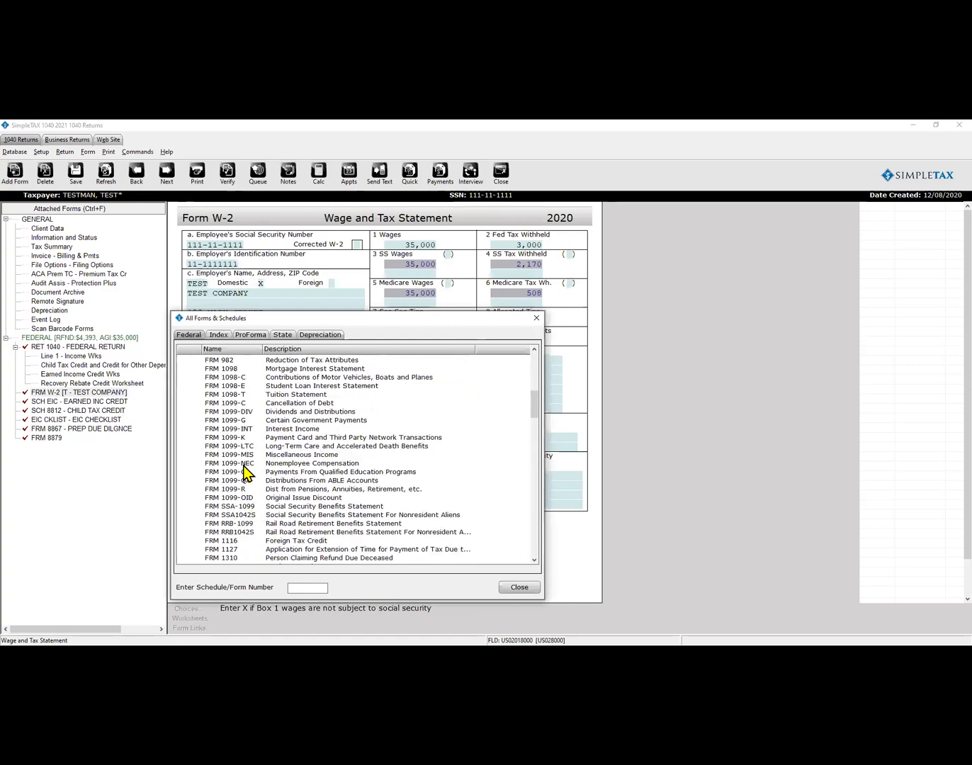
click(243, 464)
double_click(243, 464)
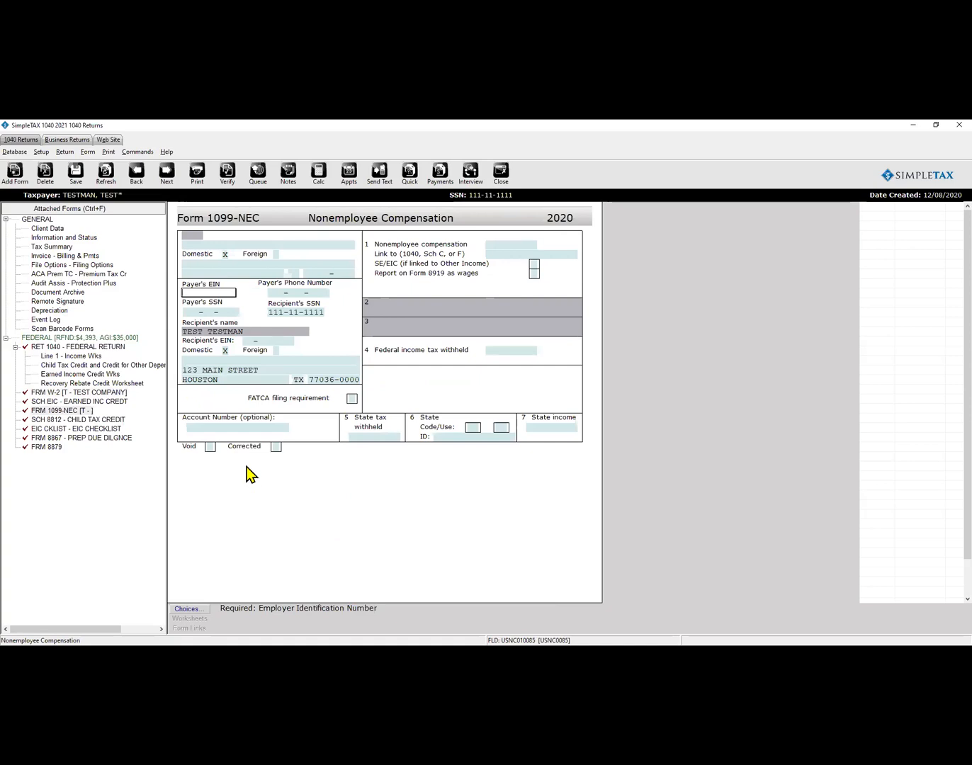
click(511, 246)
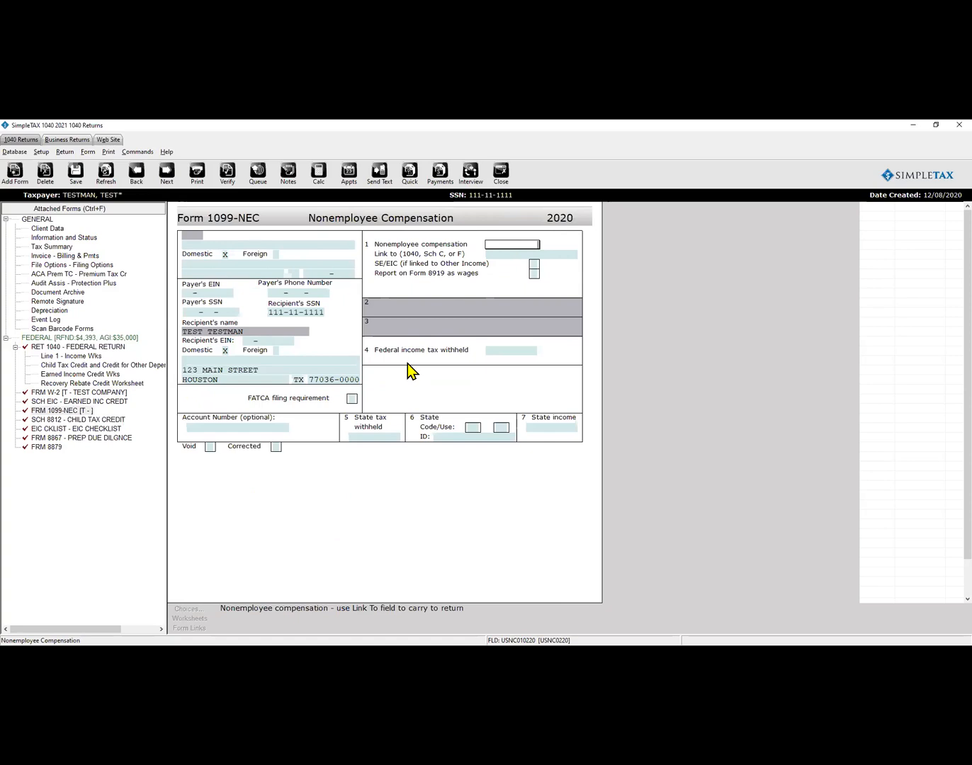
text(5000)
key(Tab)
click(493, 256)
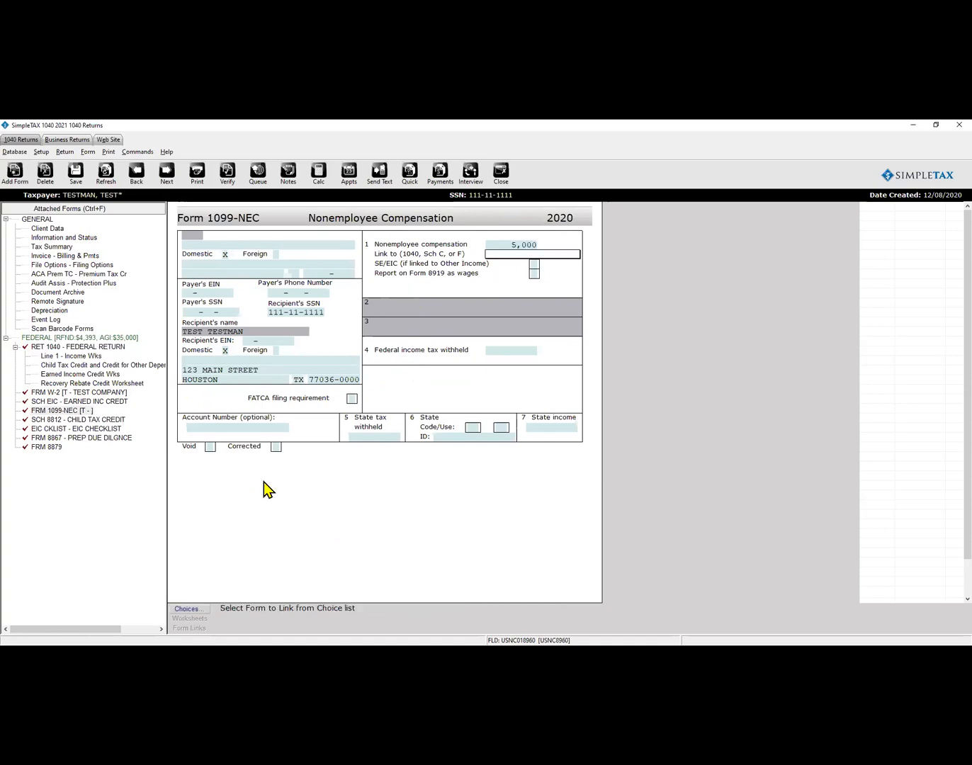
click(187, 609)
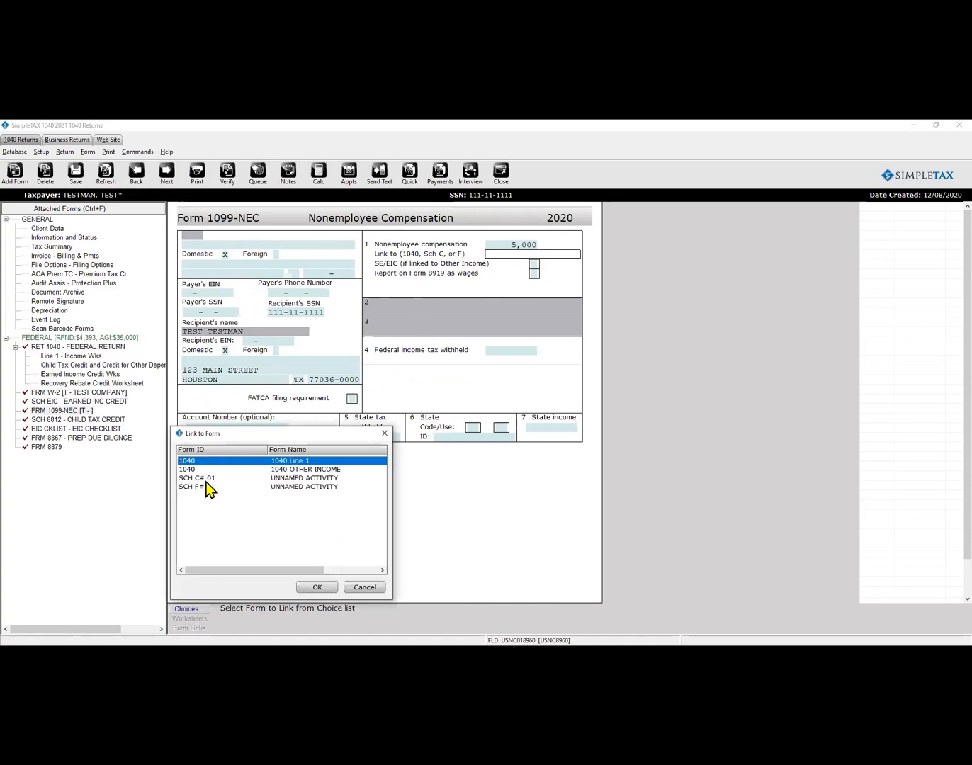
click(316, 588)
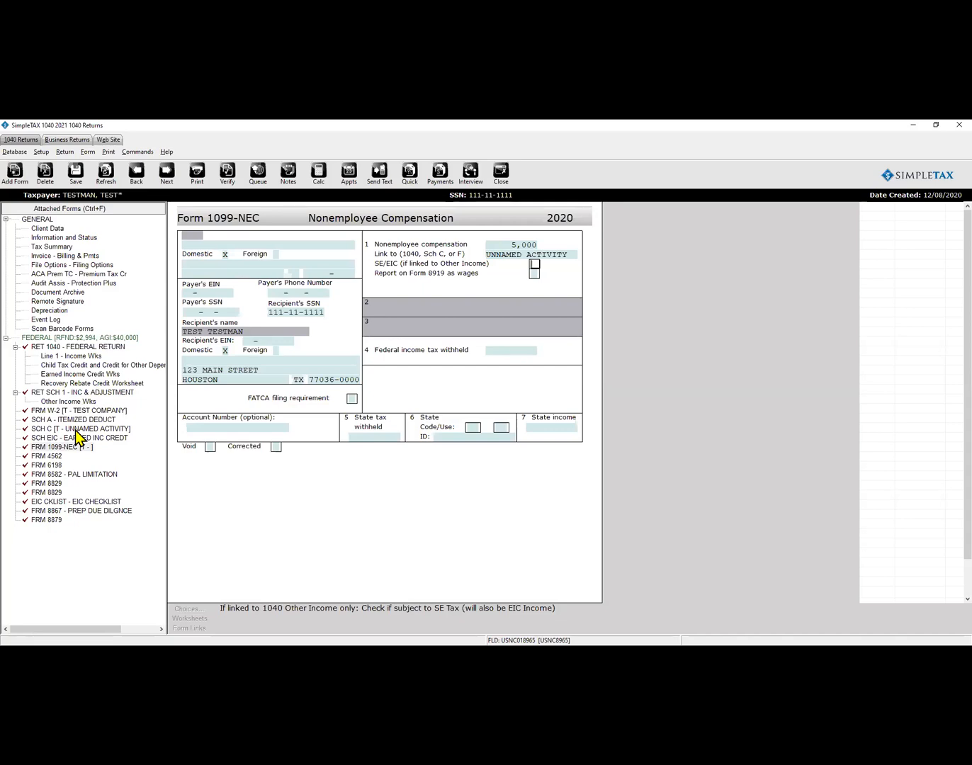
Choose TEST COMPANY as the 1099-NEC payer.
click(219, 244)
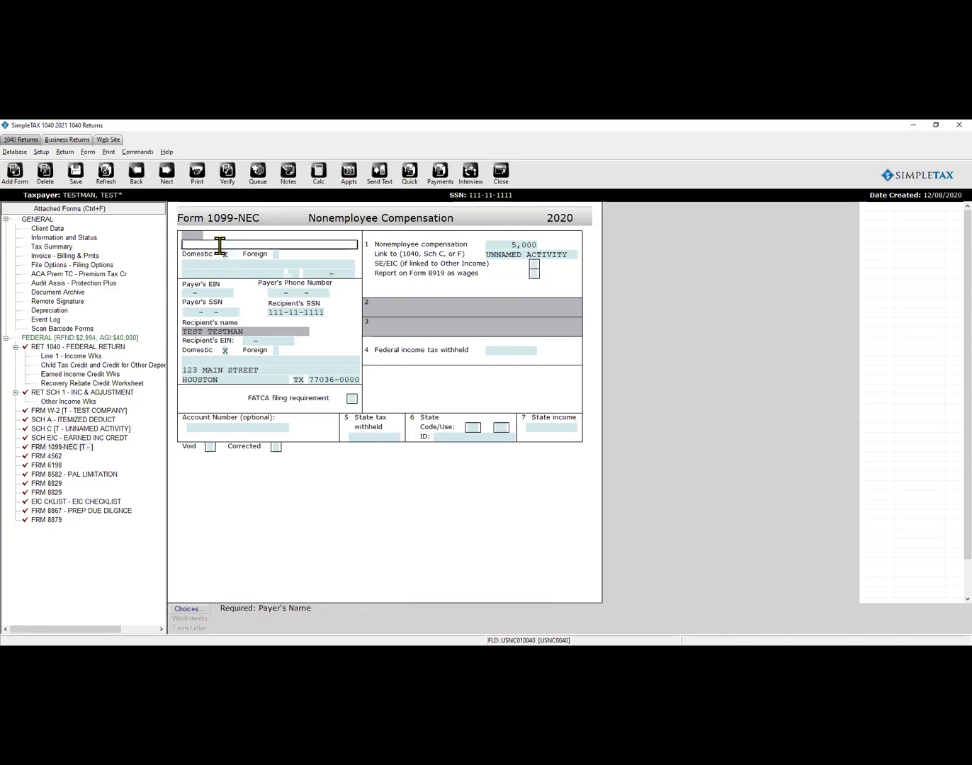
click(195, 612)
click(307, 588)
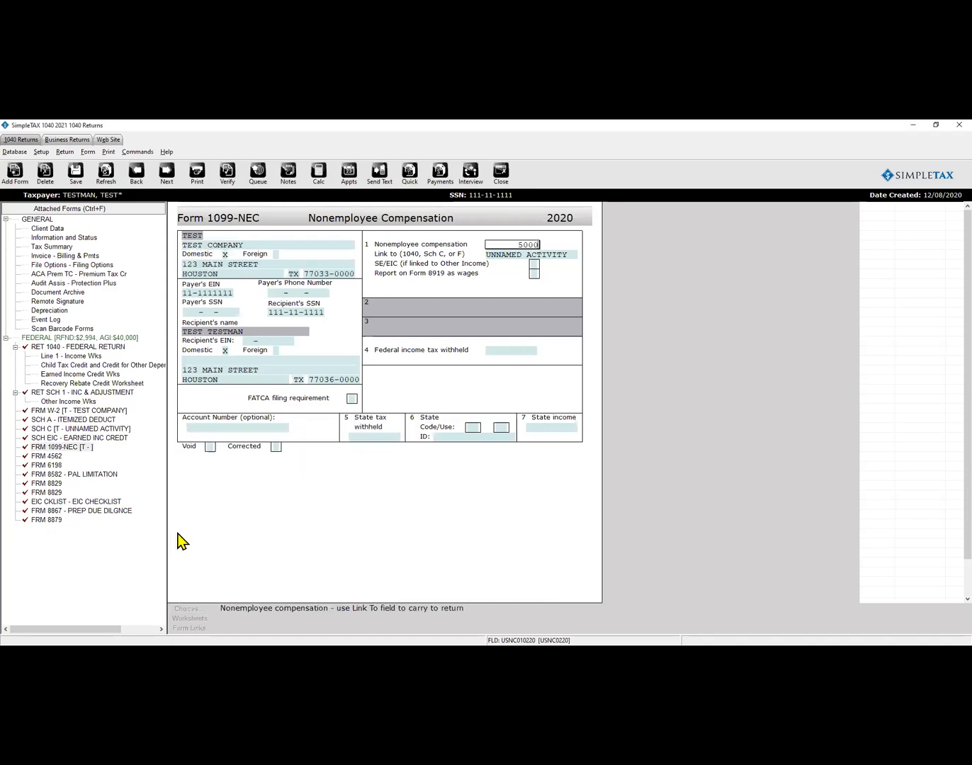
click(503, 350)
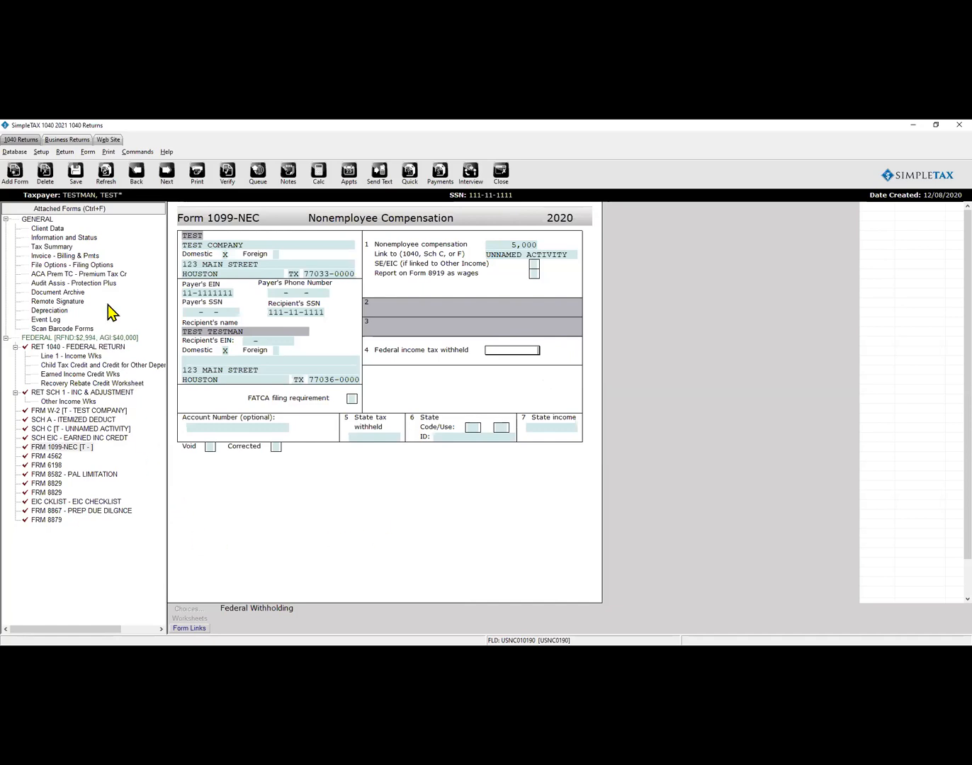
Describe the Schedule C business as PAINTER with painting business code 238320.
click(71, 429)
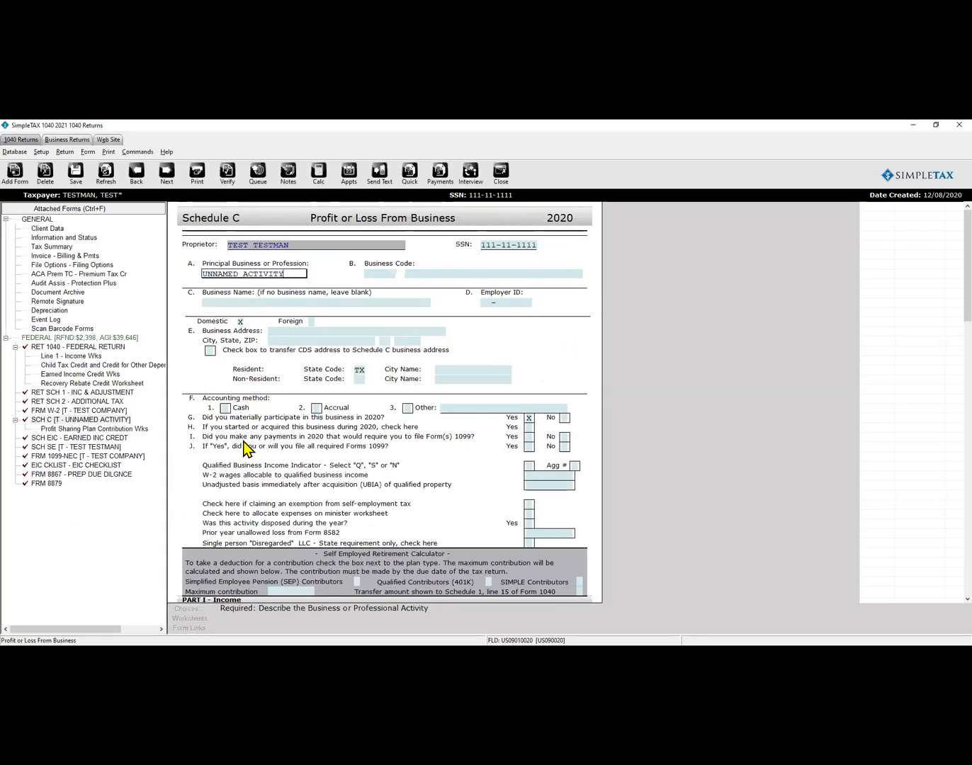
click(186, 273)
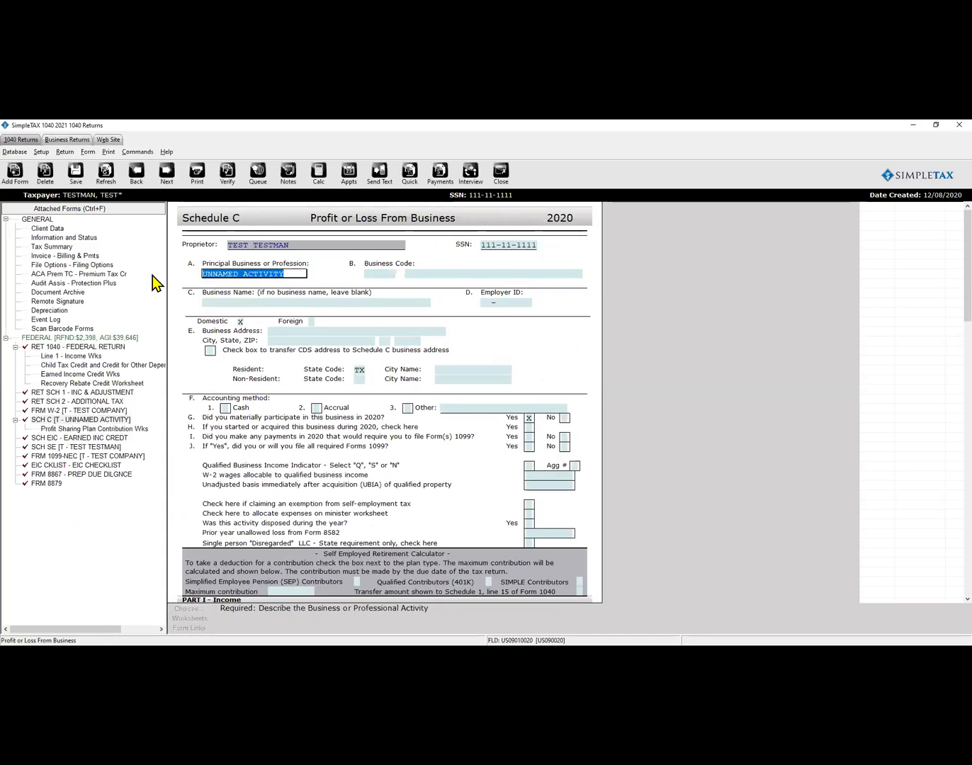
text(PAINTER)
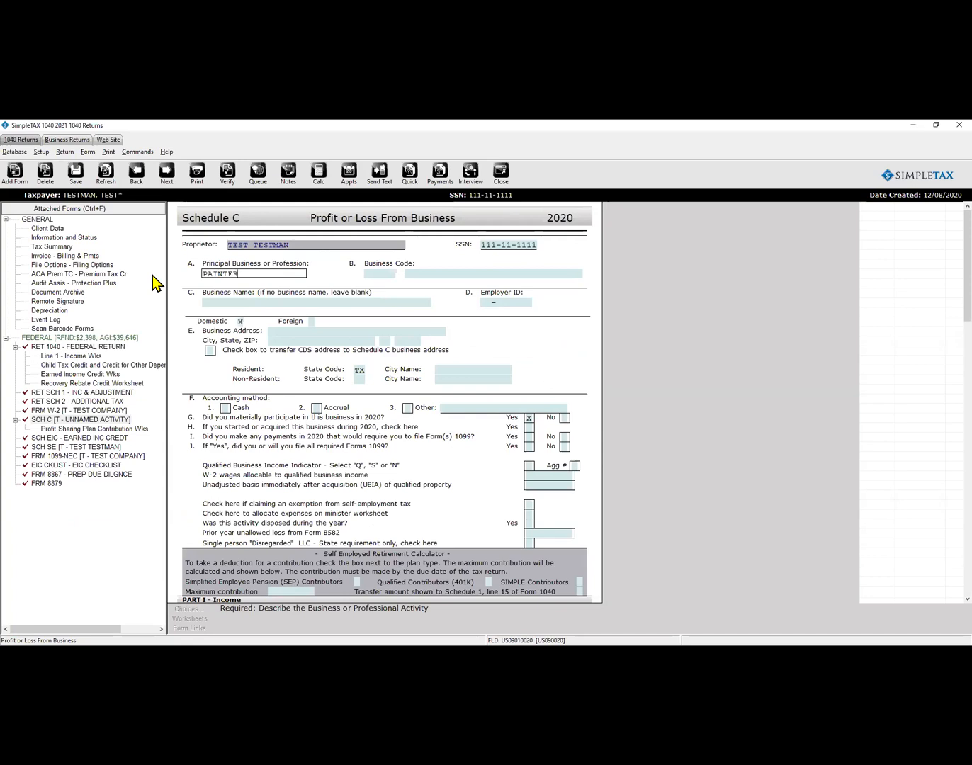
key(Tab)
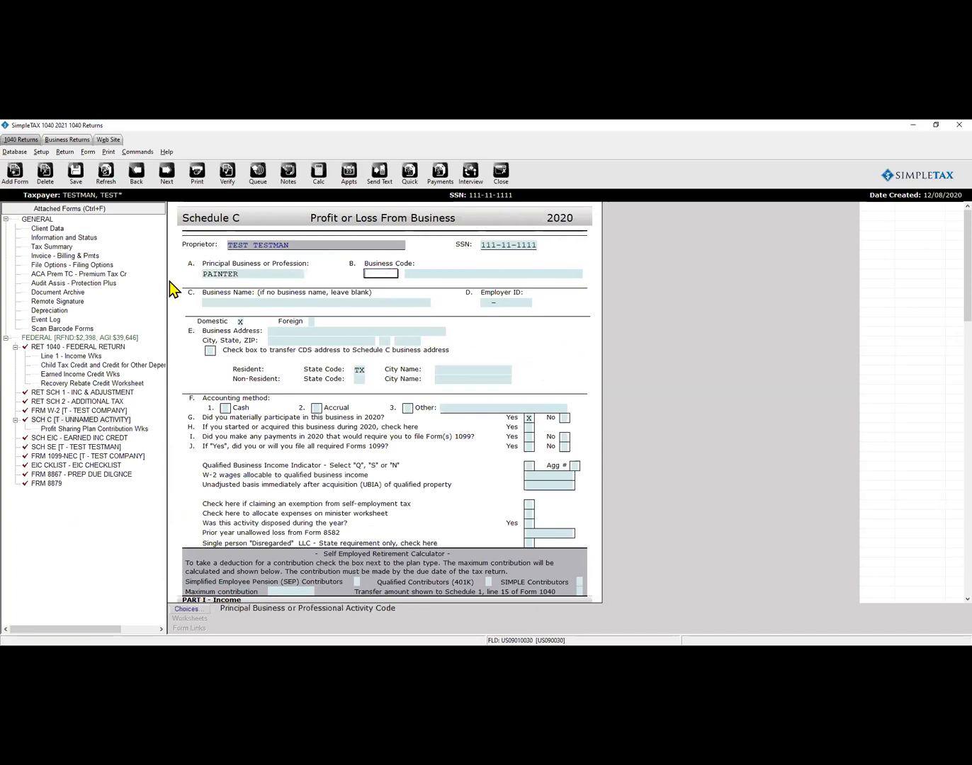
click(188, 608)
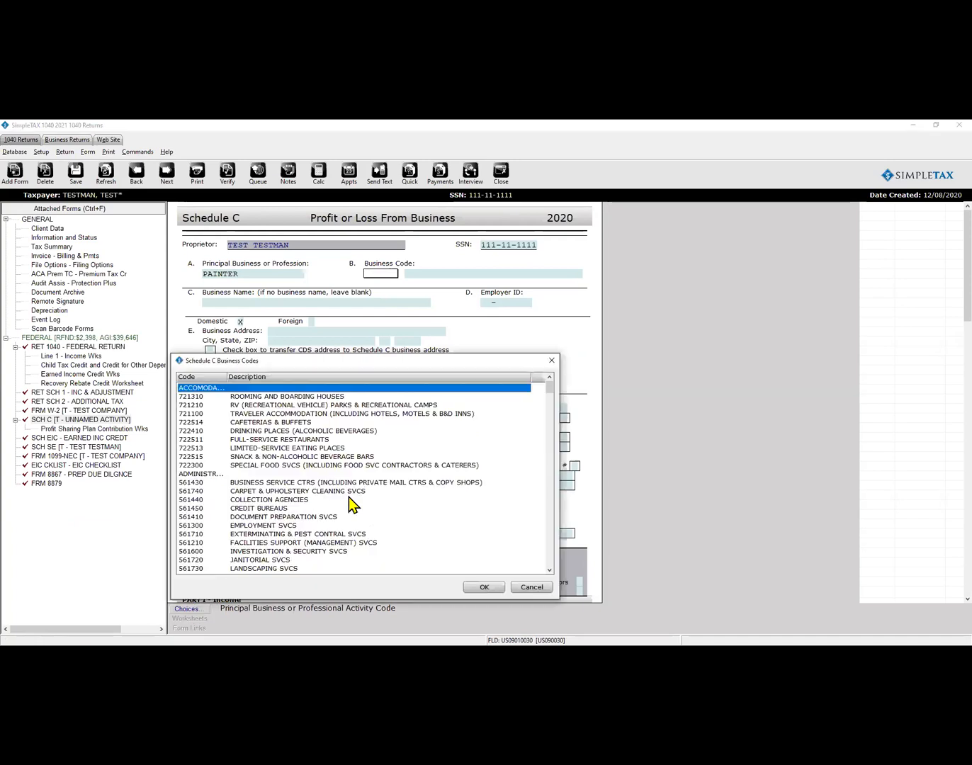
scroll(395, 453, down, 4)
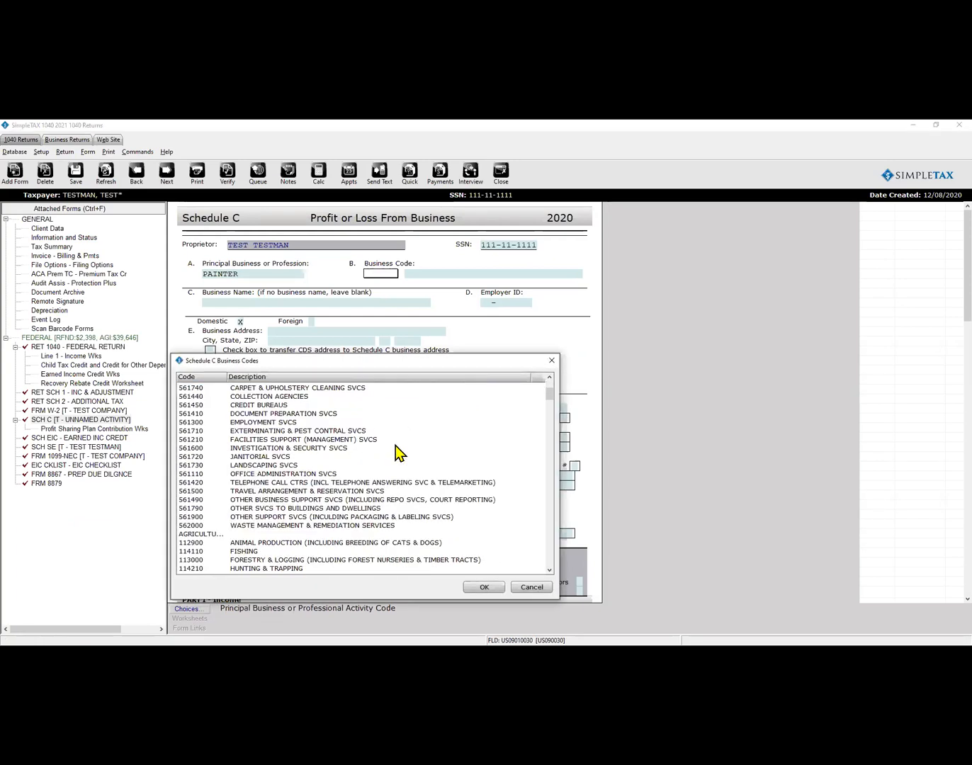
click(551, 362)
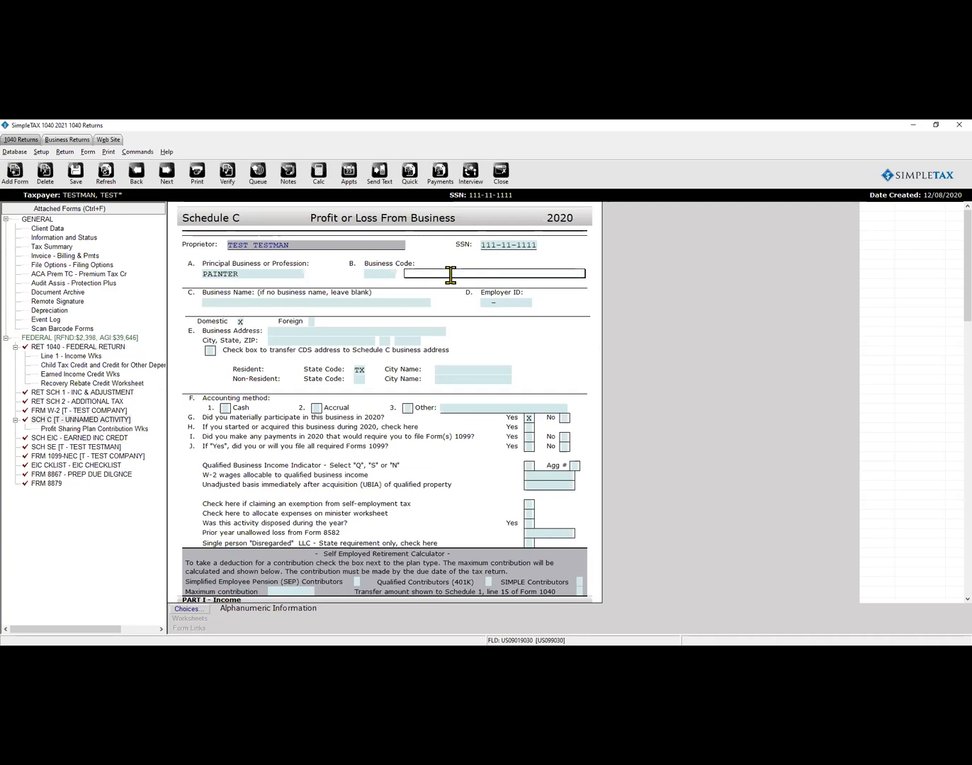
text(PA)
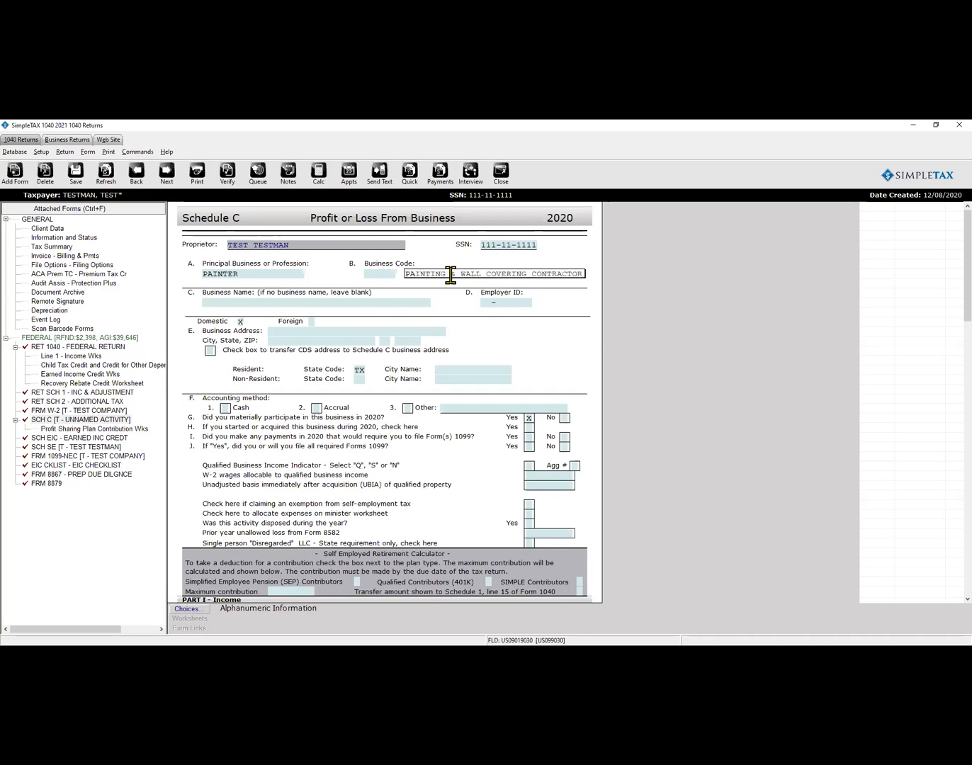
text(INT)
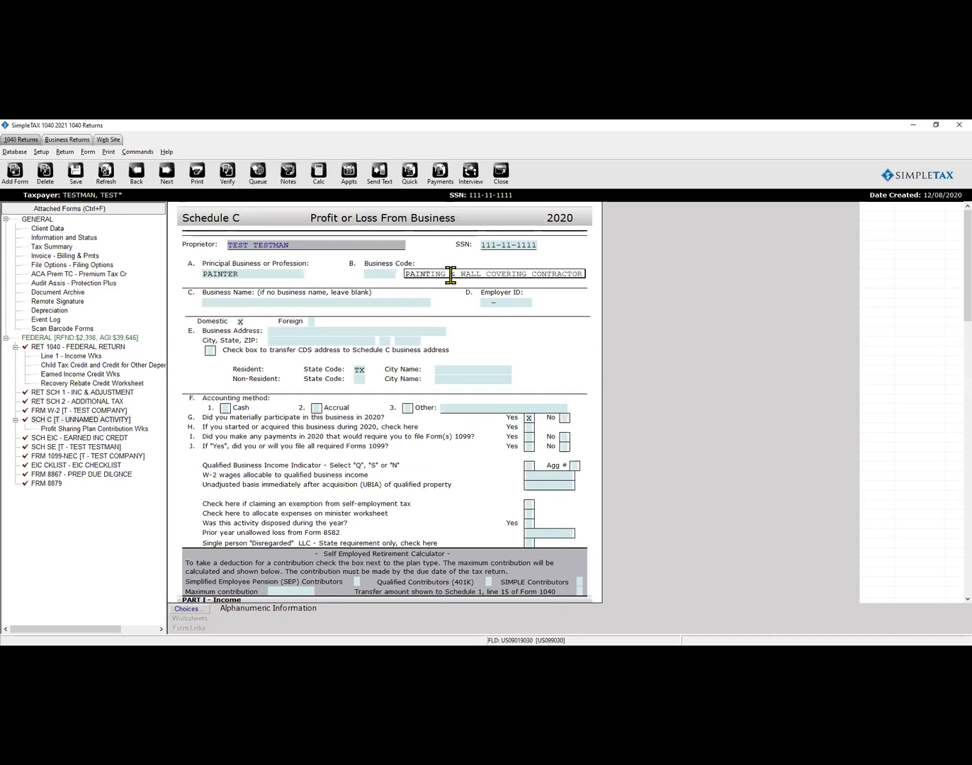
key(Return)
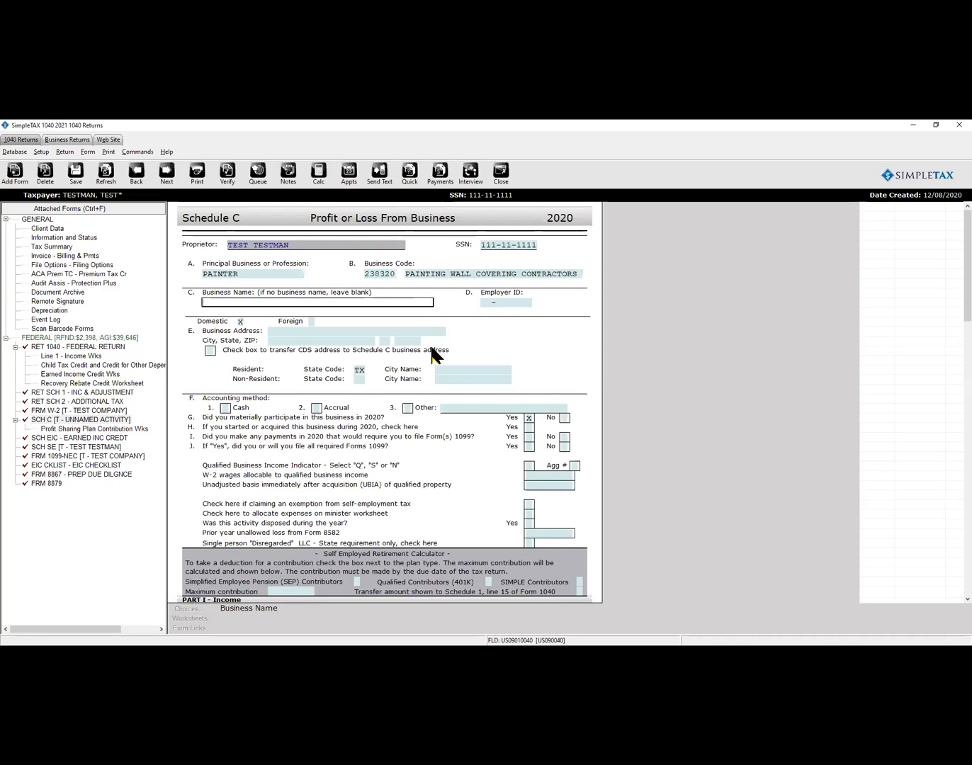
Copy the return's address as the business address and choose cash accounting.
click(211, 352)
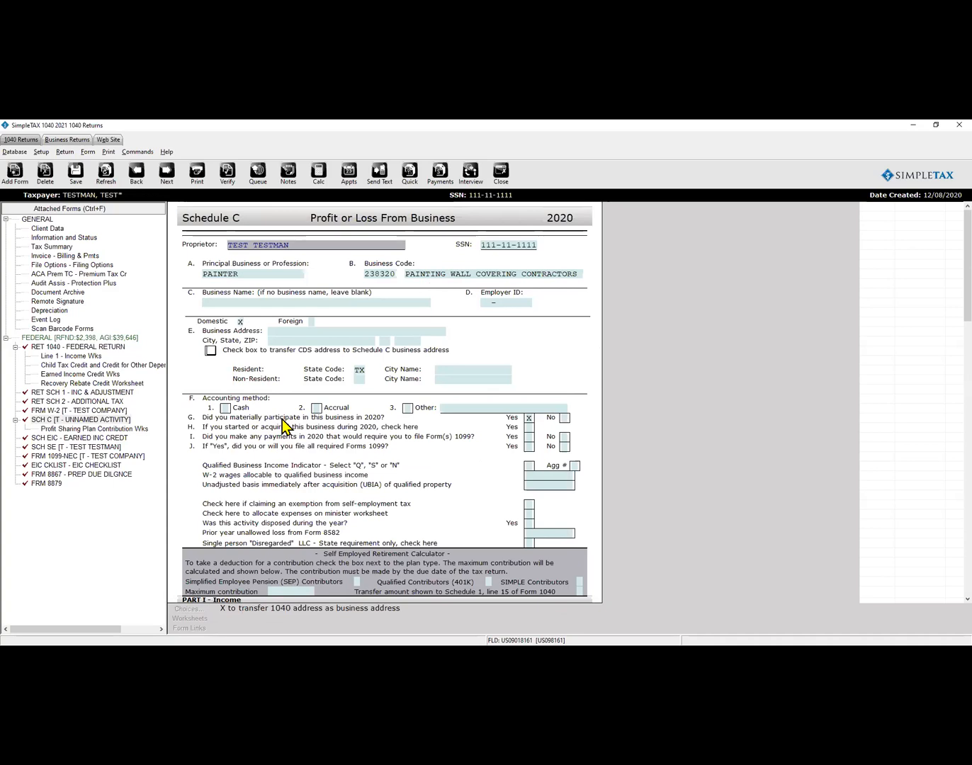
key(Tab)
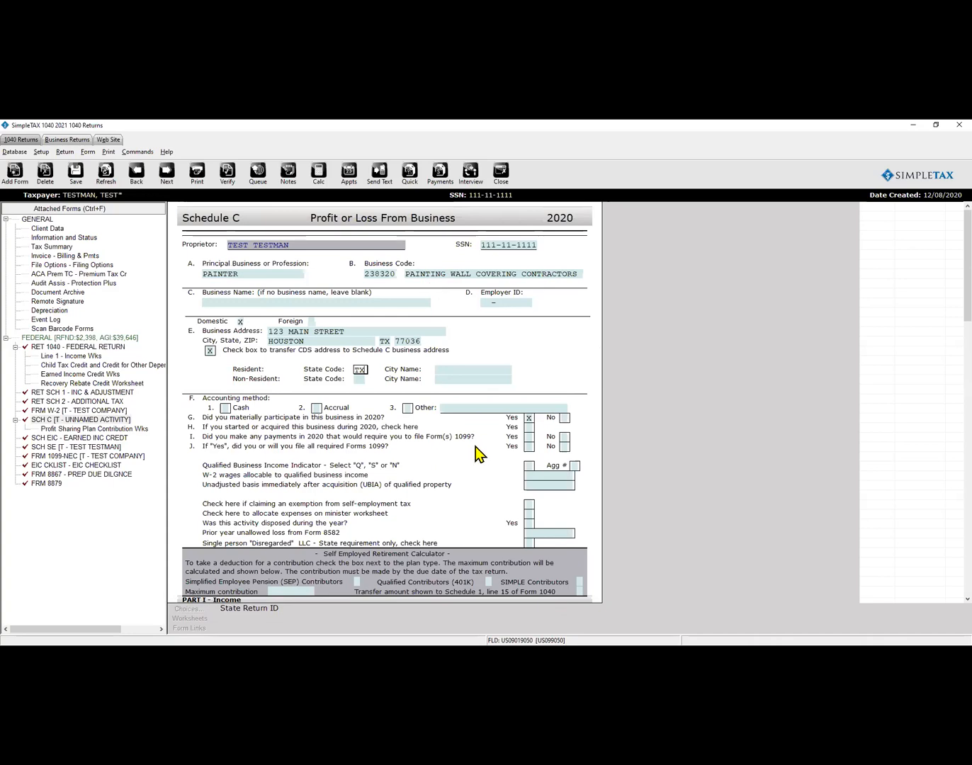
scroll(479, 452, down, 1)
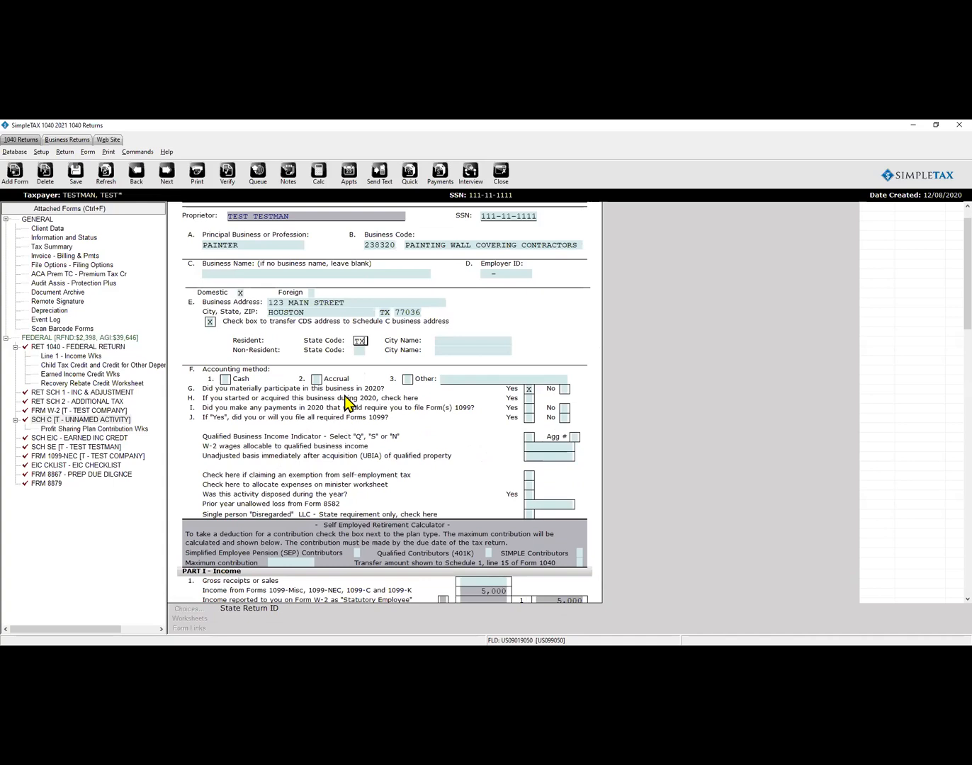
click(226, 380)
text(x)
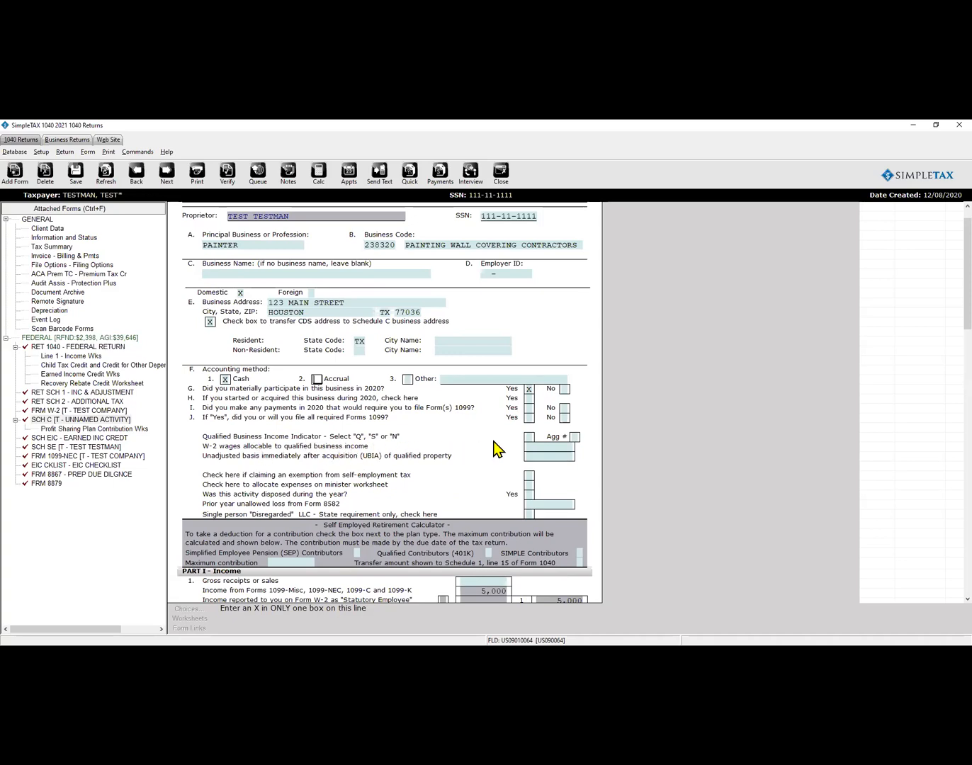
Set the Qualified Business Income indicator to S, Specified Service Trade or Business.
click(529, 437)
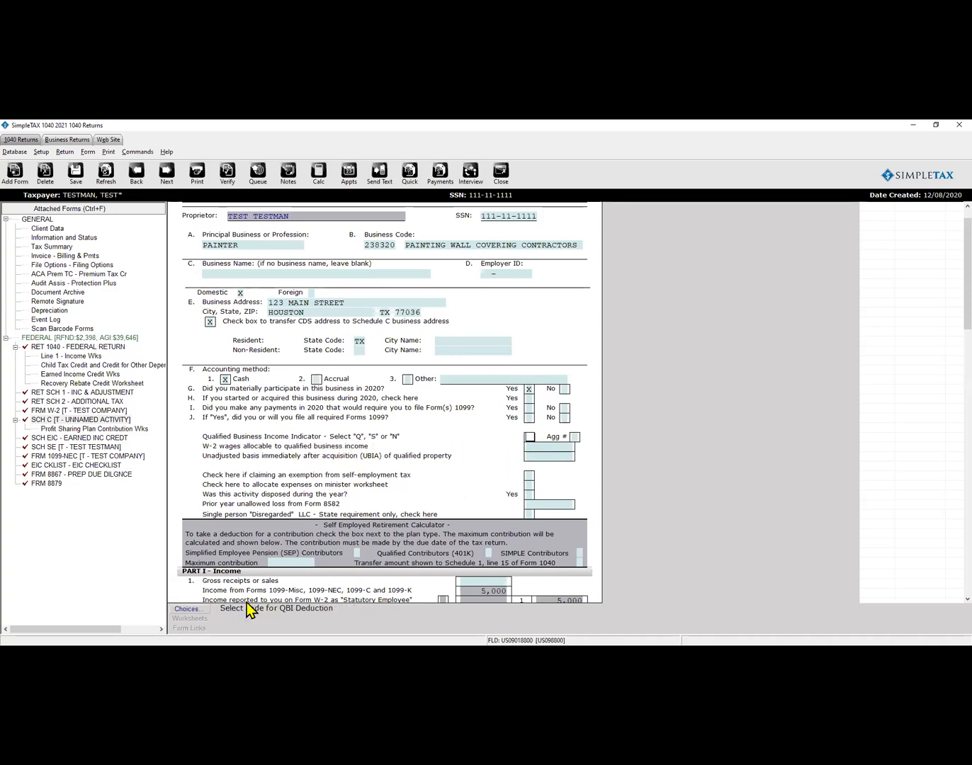
click(187, 609)
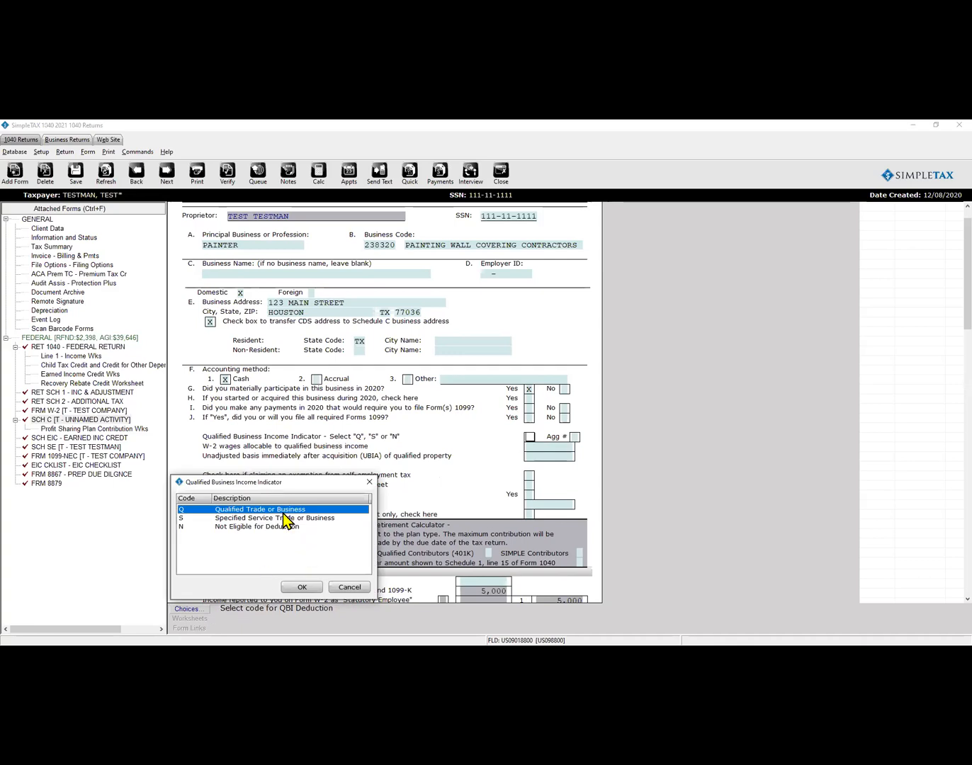
click(304, 521)
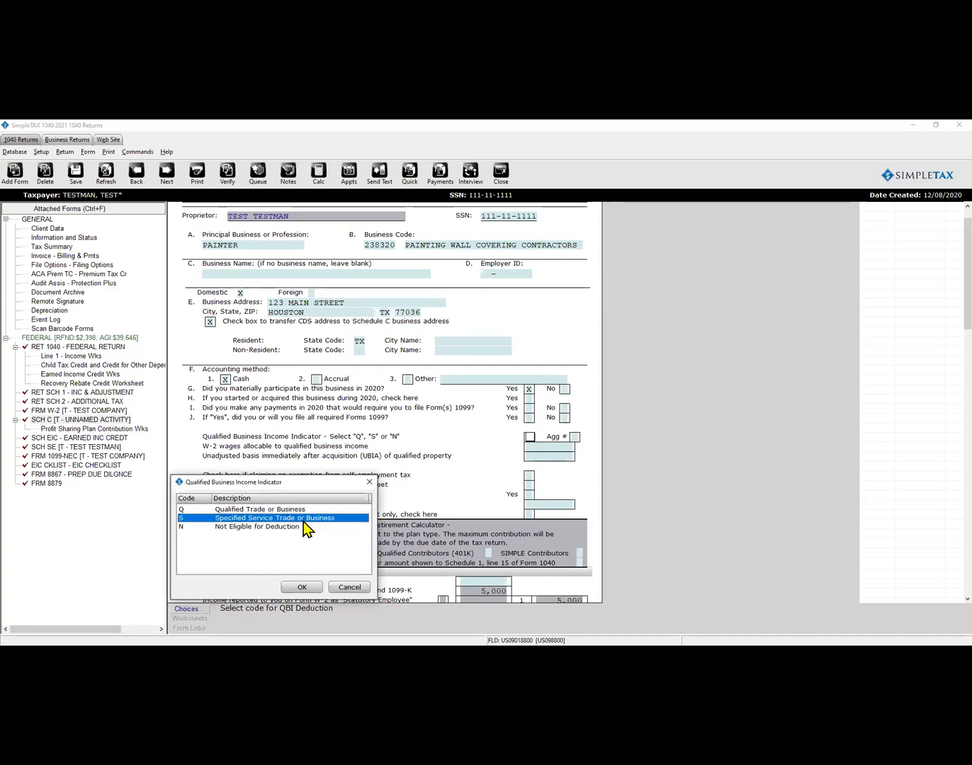
click(294, 509)
click(283, 529)
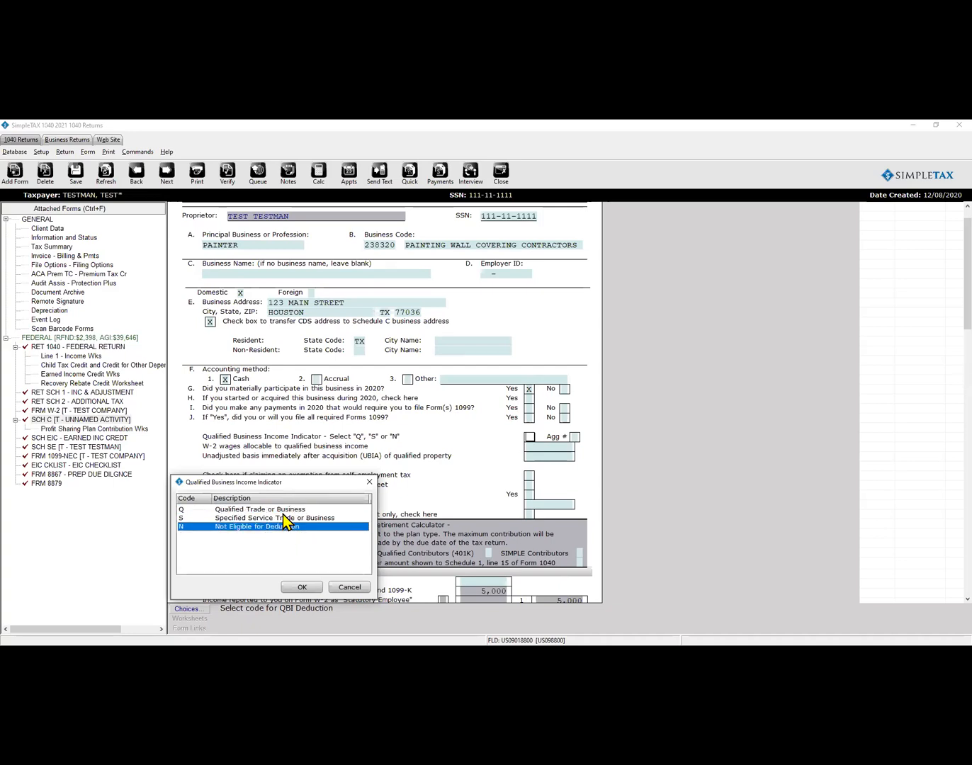
click(286, 516)
click(301, 587)
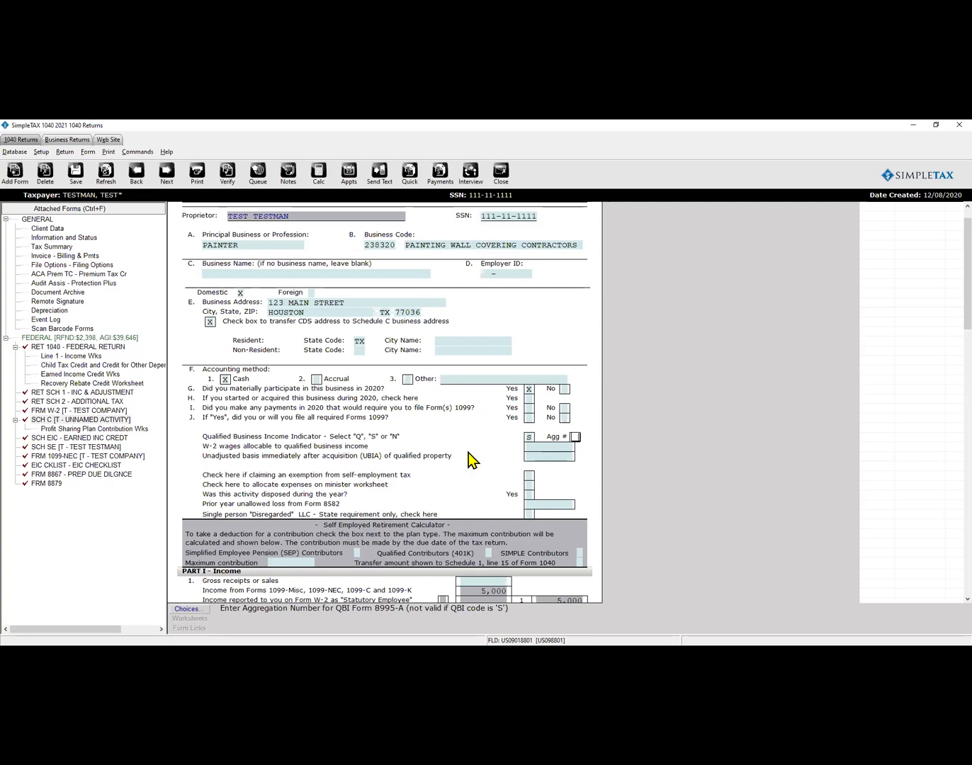
scroll(468, 457, down, 1)
Enter 600 on line 8 Advertising, making total expenses 600 and tentative profit 4,400.
scroll(468, 457, down, 3)
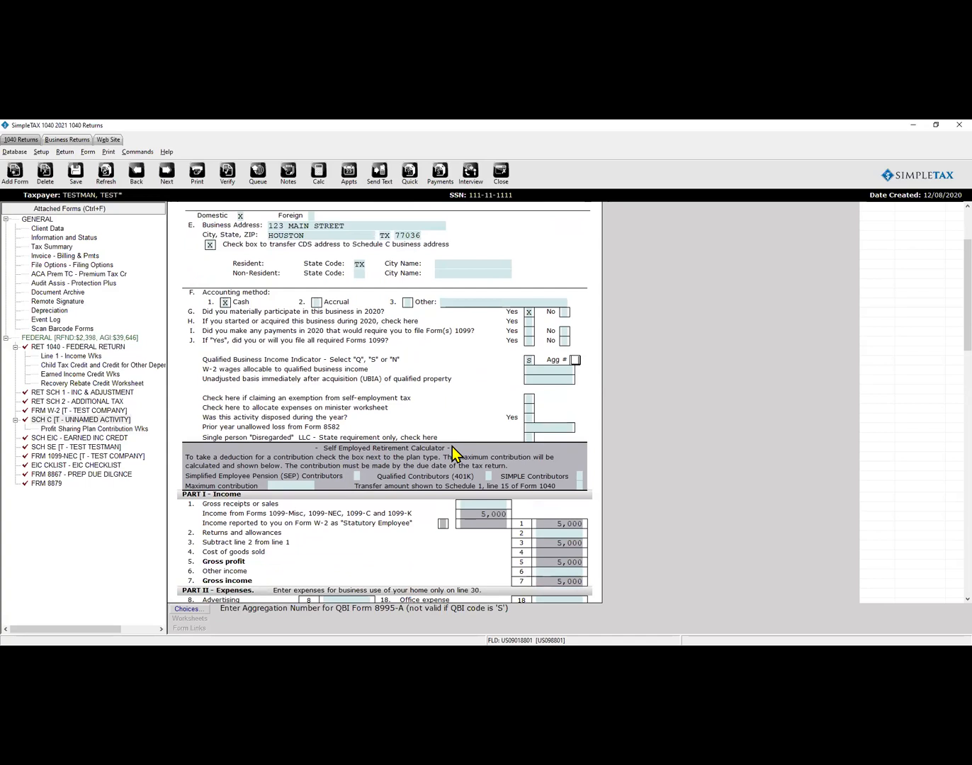
scroll(410, 475, down, 2)
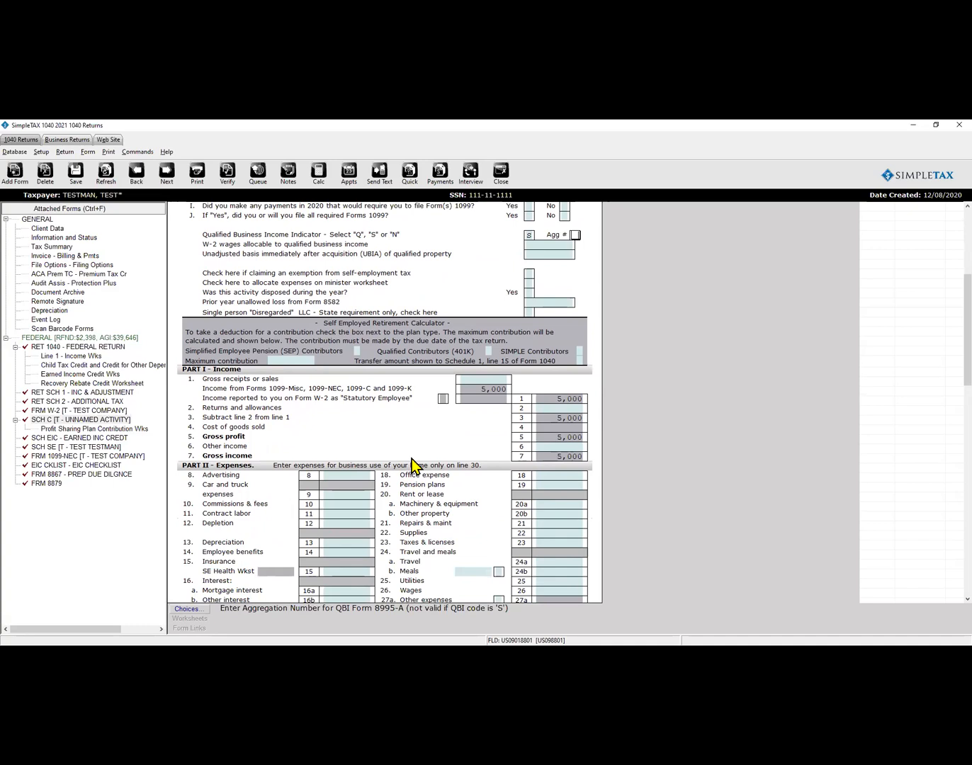
scroll(397, 411, down, 2)
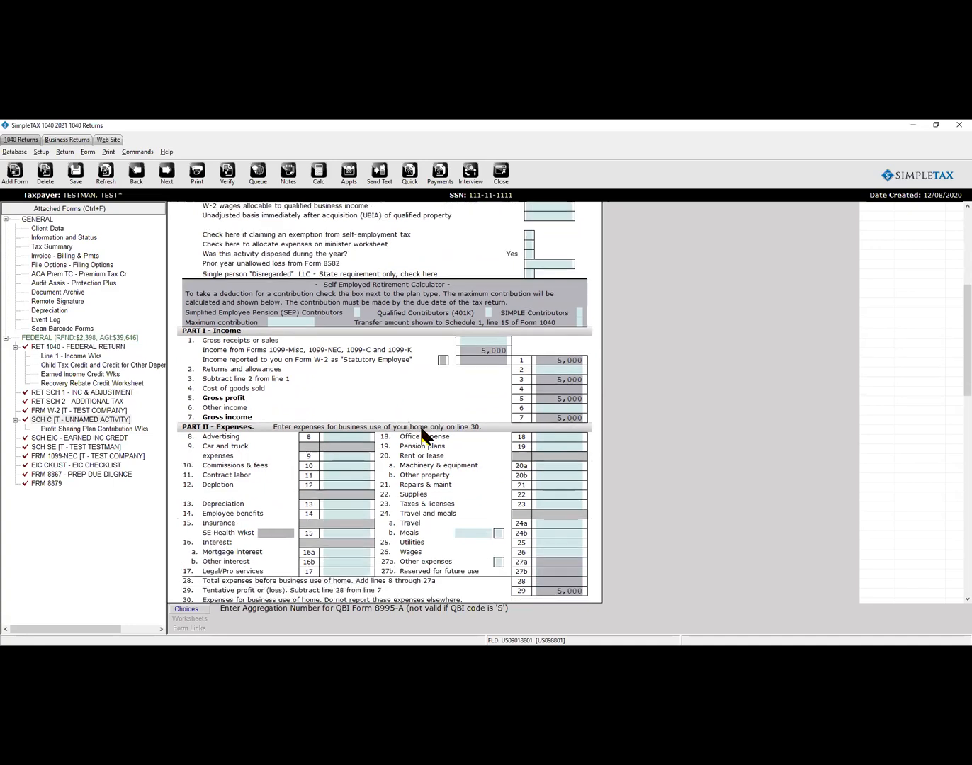
click(347, 438)
text(600)
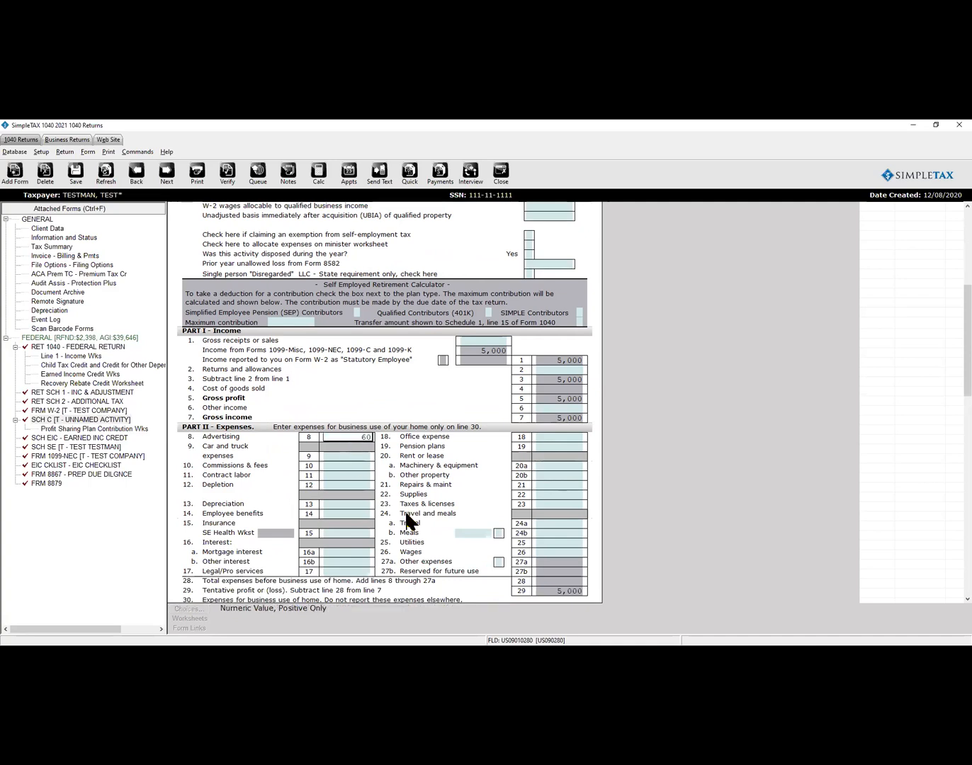
key(Return)
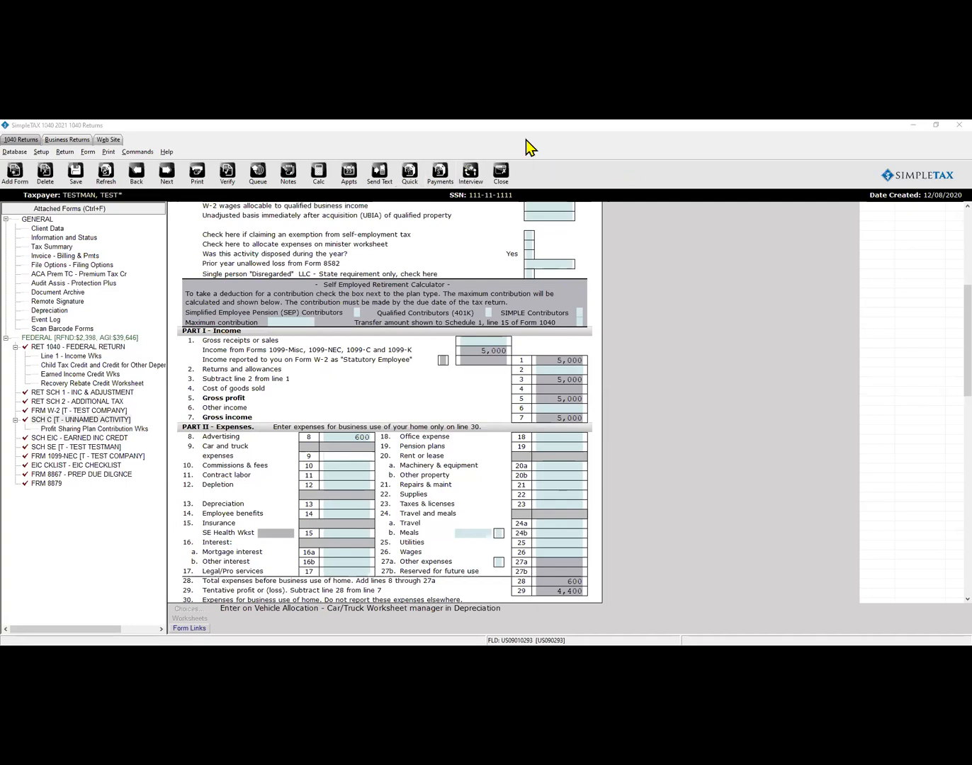
click(348, 468)
scroll(429, 469, down, 1)
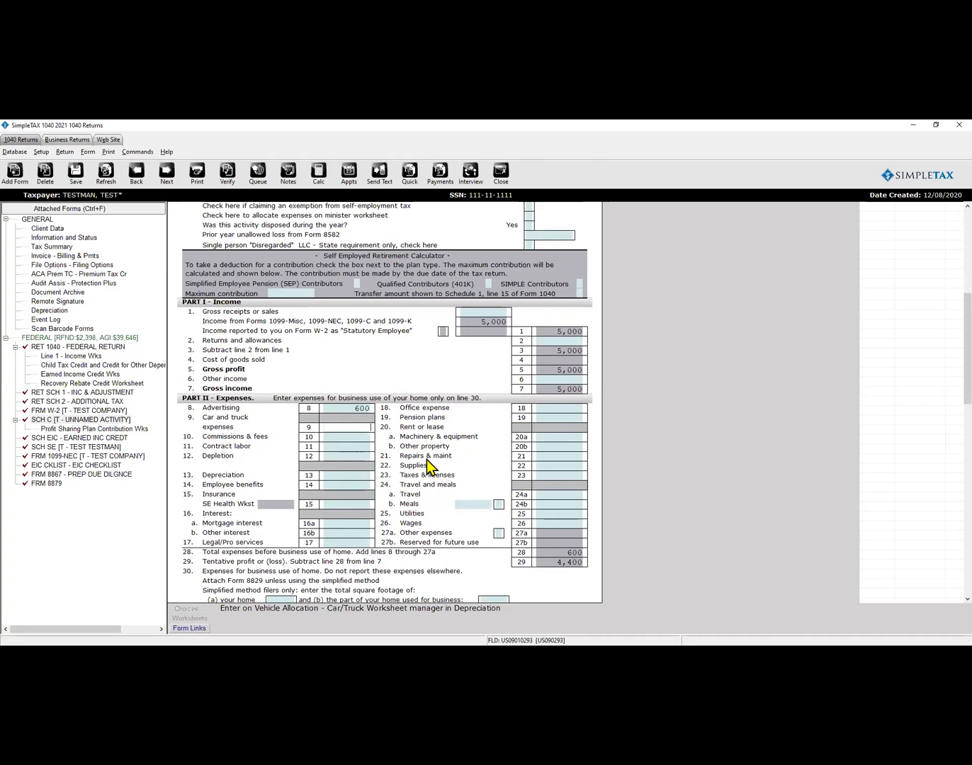
scroll(428, 469, down, 1)
scroll(428, 469, down, 6)
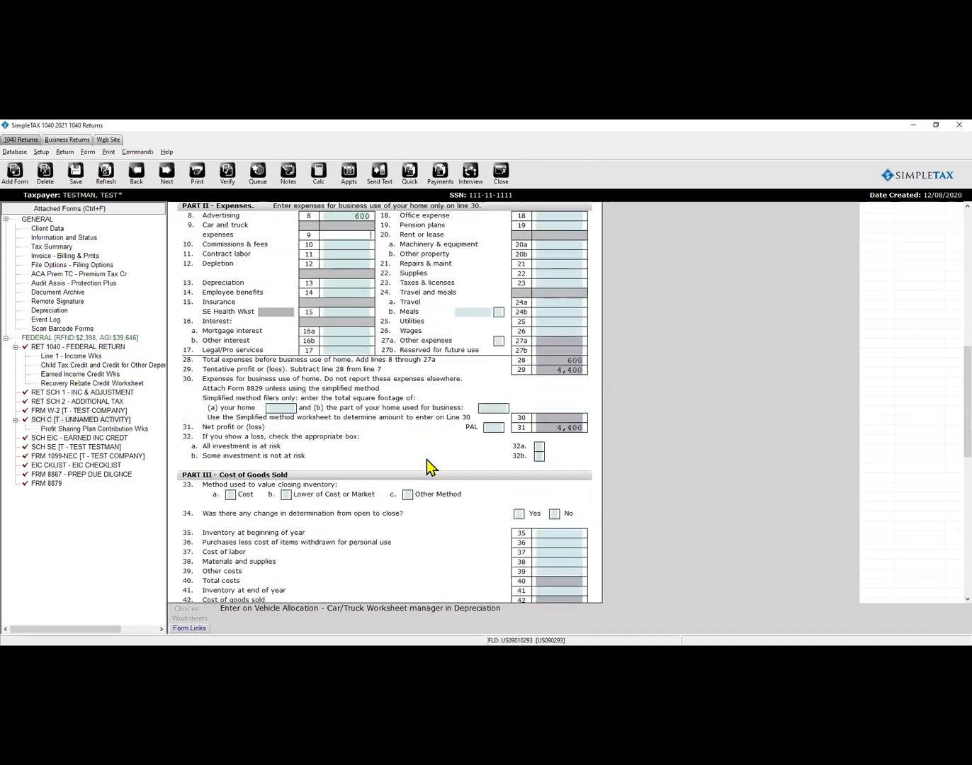
scroll(426, 459, down, 7)
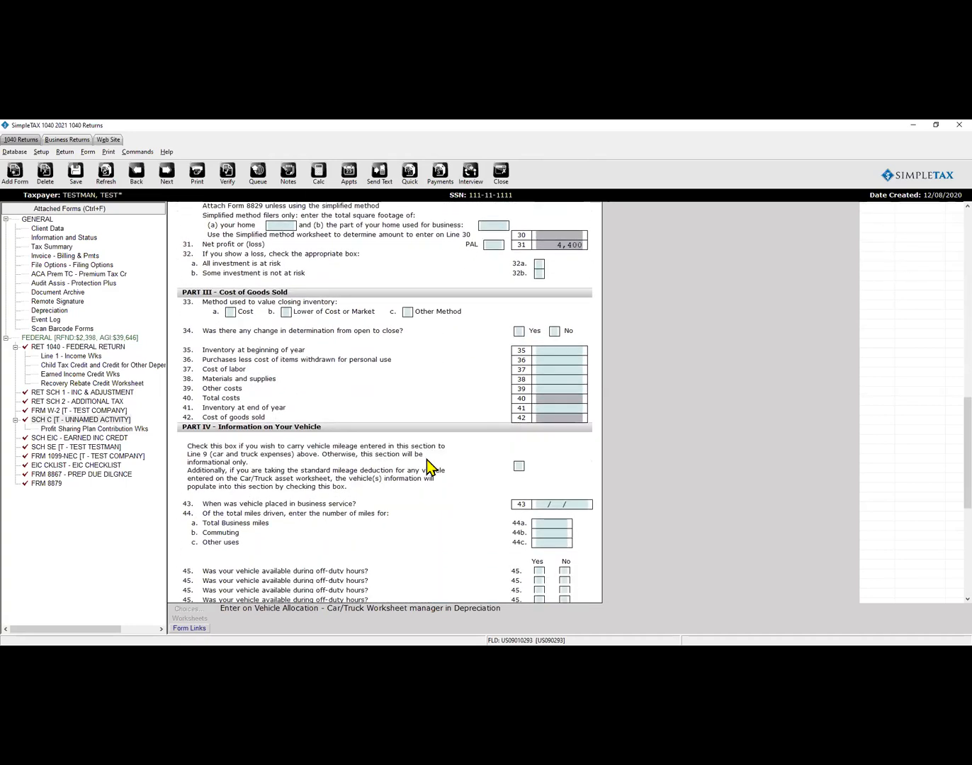
Carry the Part IV vehicle mileage to Schedule C line 9 and close the Vehicle Information worksheet.
click(519, 380)
key(space)
click(551, 418)
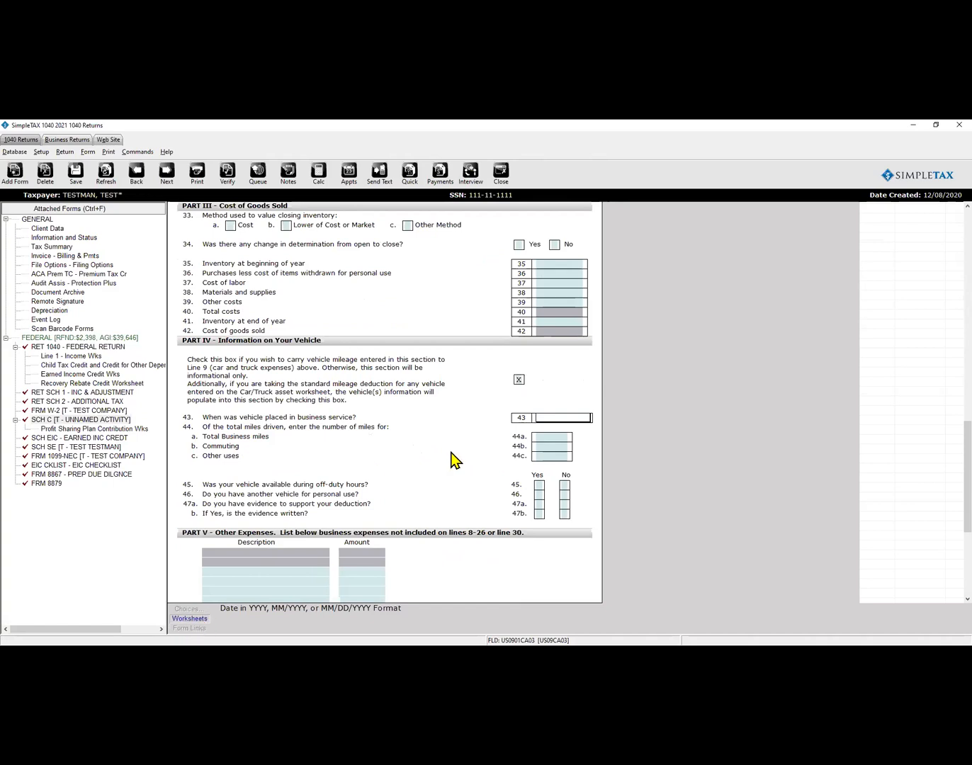
scroll(452, 460, down, 10)
scroll(453, 466, down, 3)
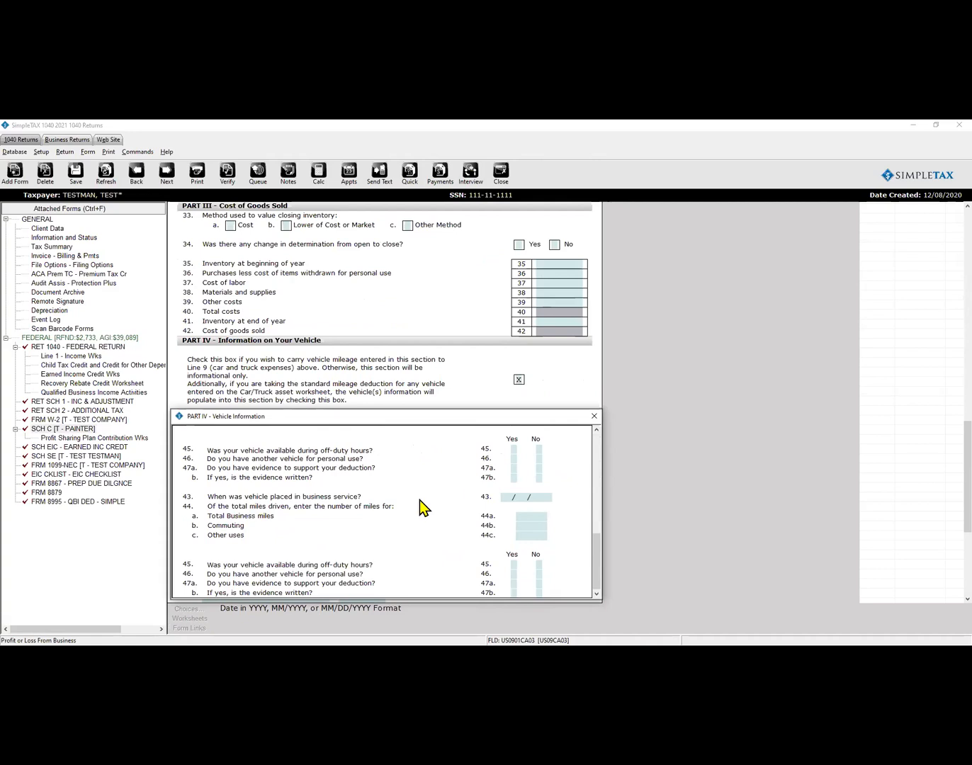
scroll(419, 502, up, 2)
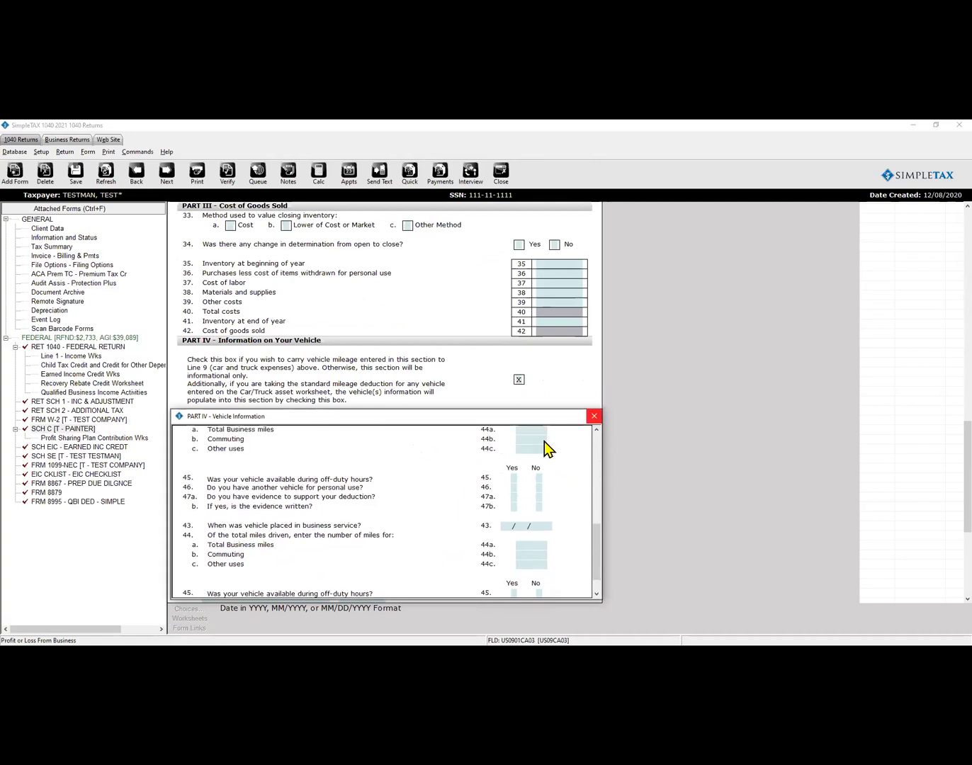
key(Escape)
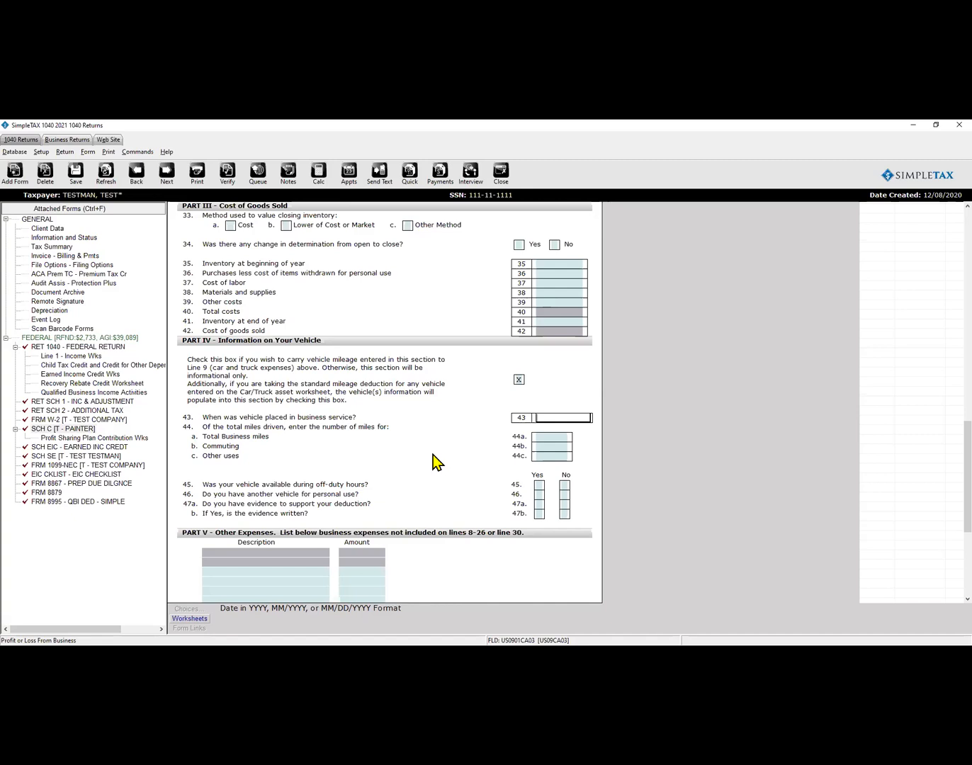
Enter 01/01/2017 as the vehicle in-service date on line 43 and 3800 business miles on 44a.
text(2107)
key(Return)
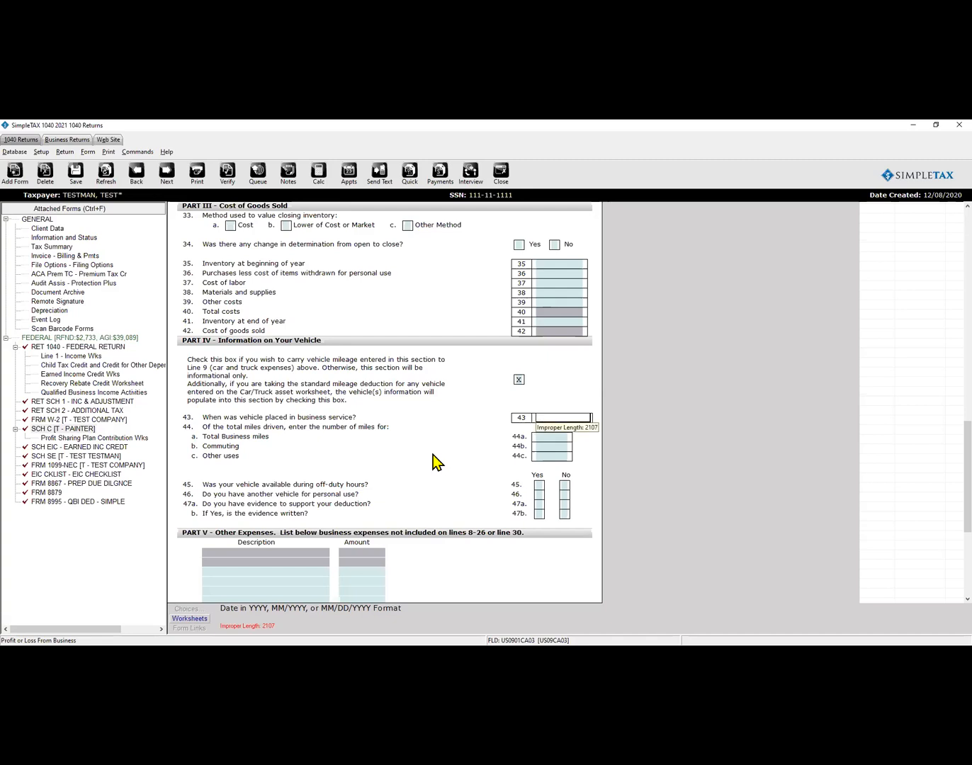
text(01/01/2017)
key(Return)
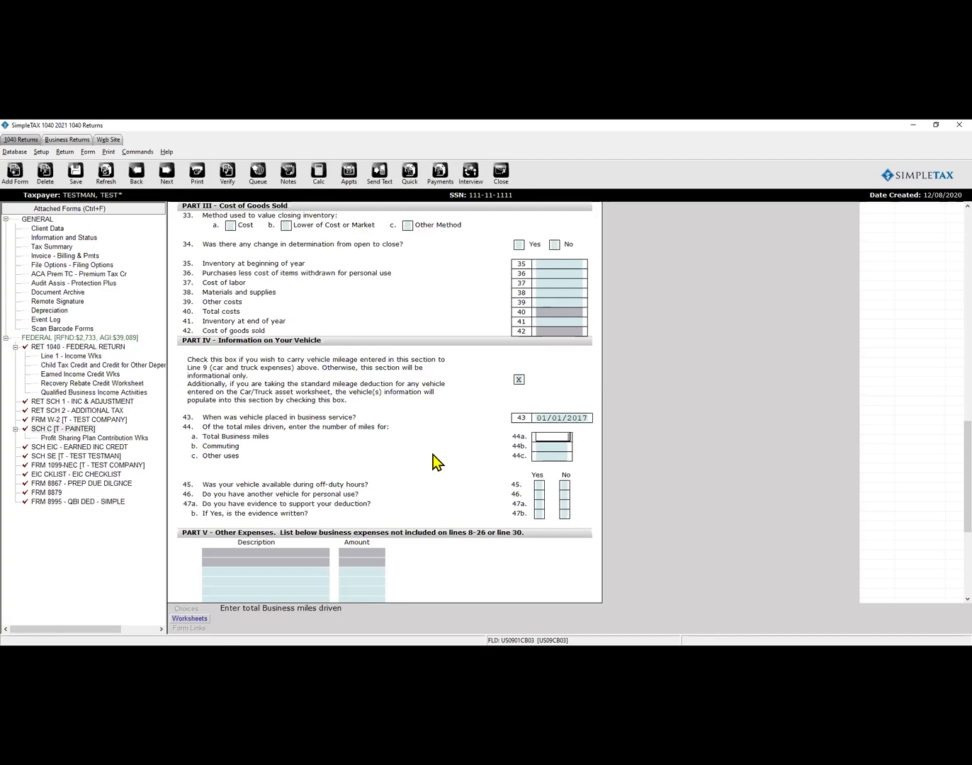
click(576, 418)
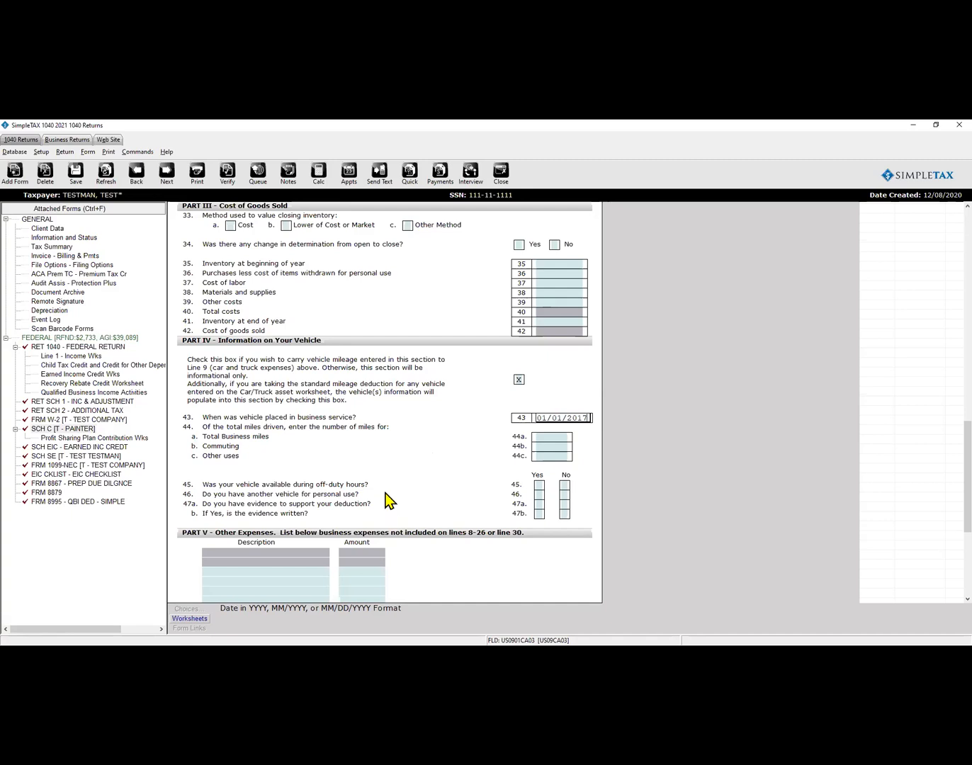
click(551, 441)
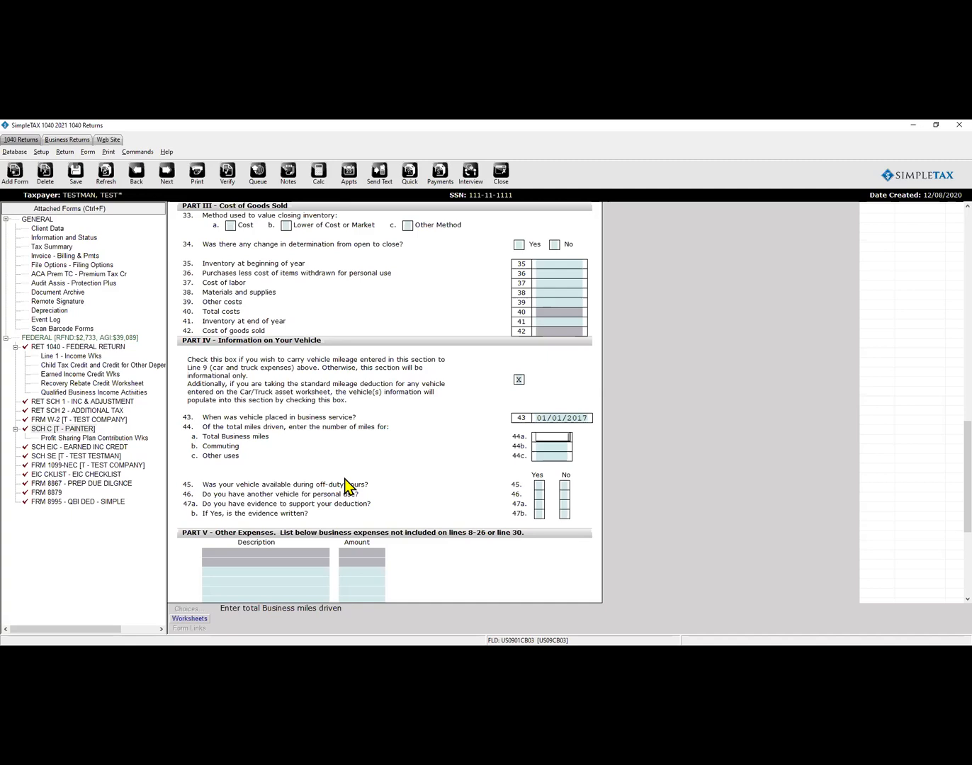
text(3800)
key(Return)
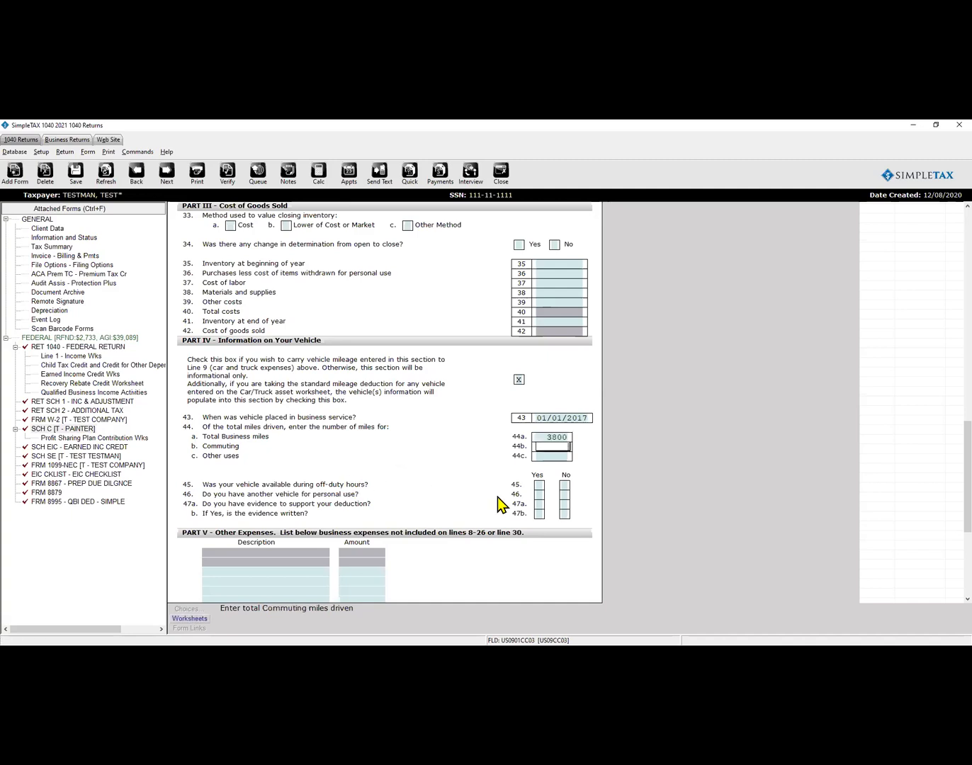
Mark Yes on vehicle questions 45 through 47b, bringing car and truck expenses to 2,185.
click(540, 486)
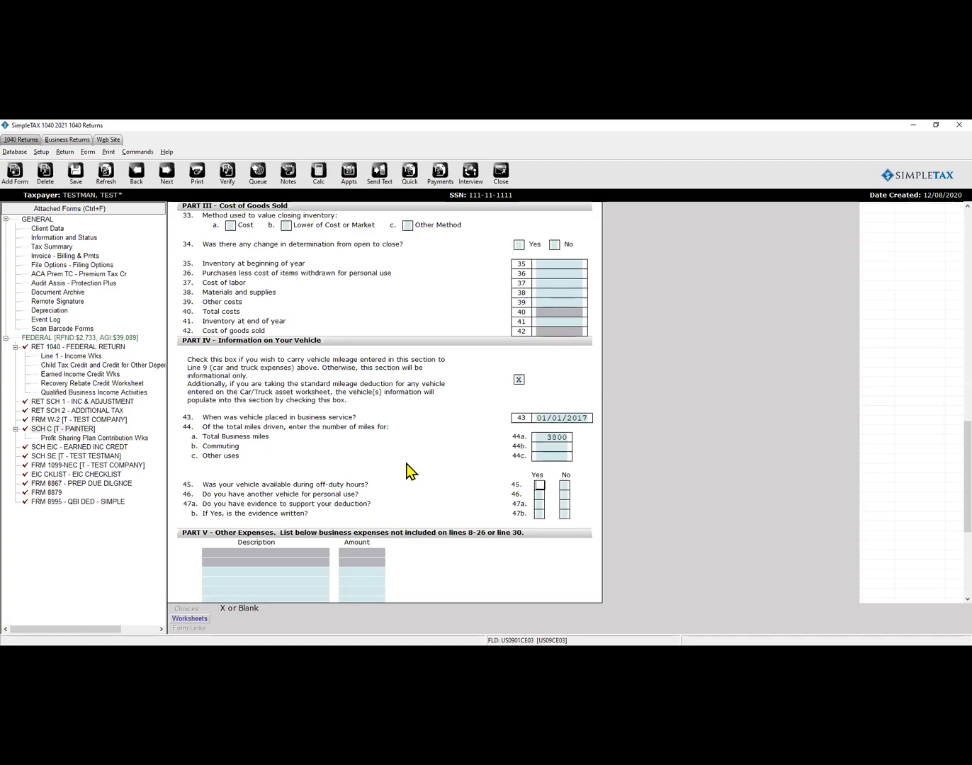
double_click(540, 497)
click(540, 505)
text(x)
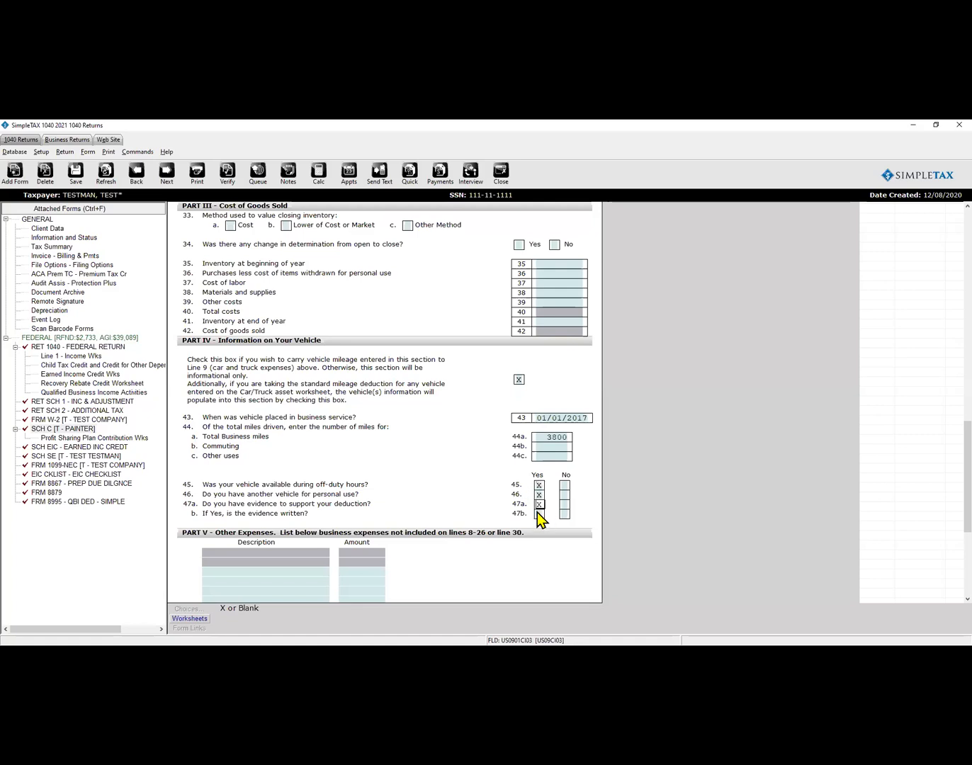
click(537, 513)
text(x)
click(419, 482)
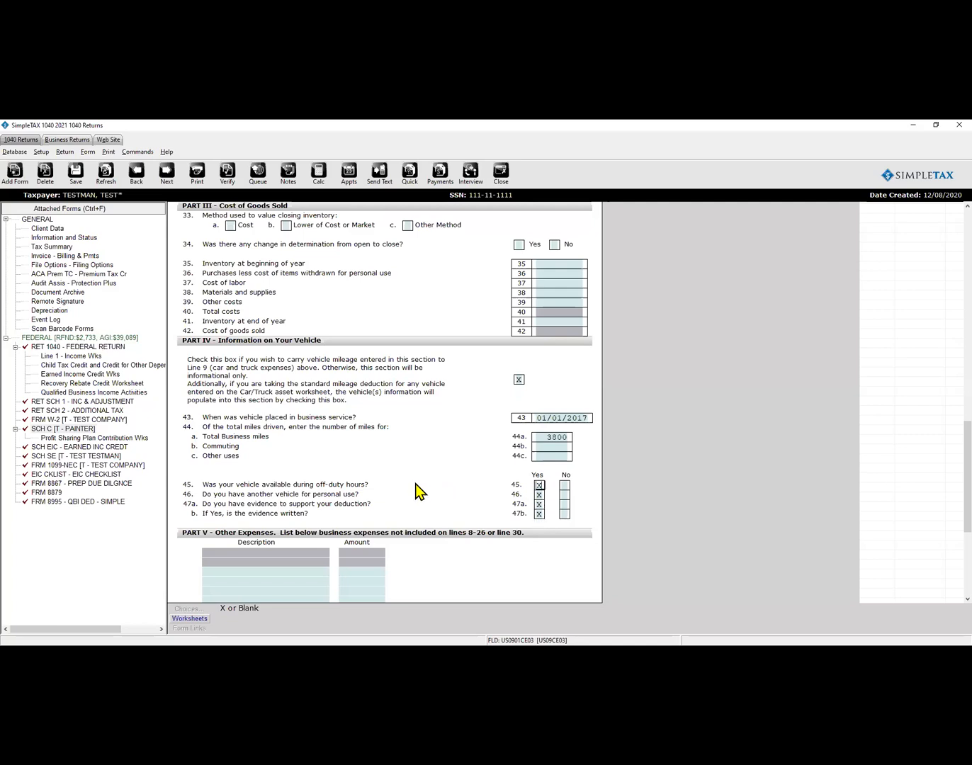
scroll(344, 464, up, 10)
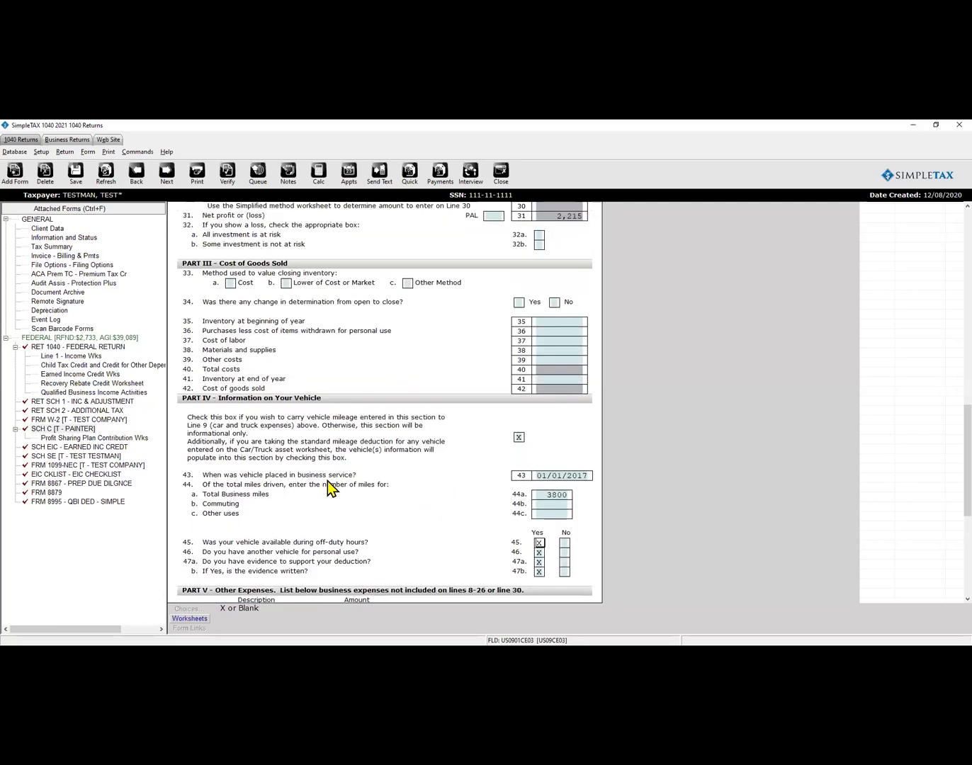
scroll(328, 489, up, 1)
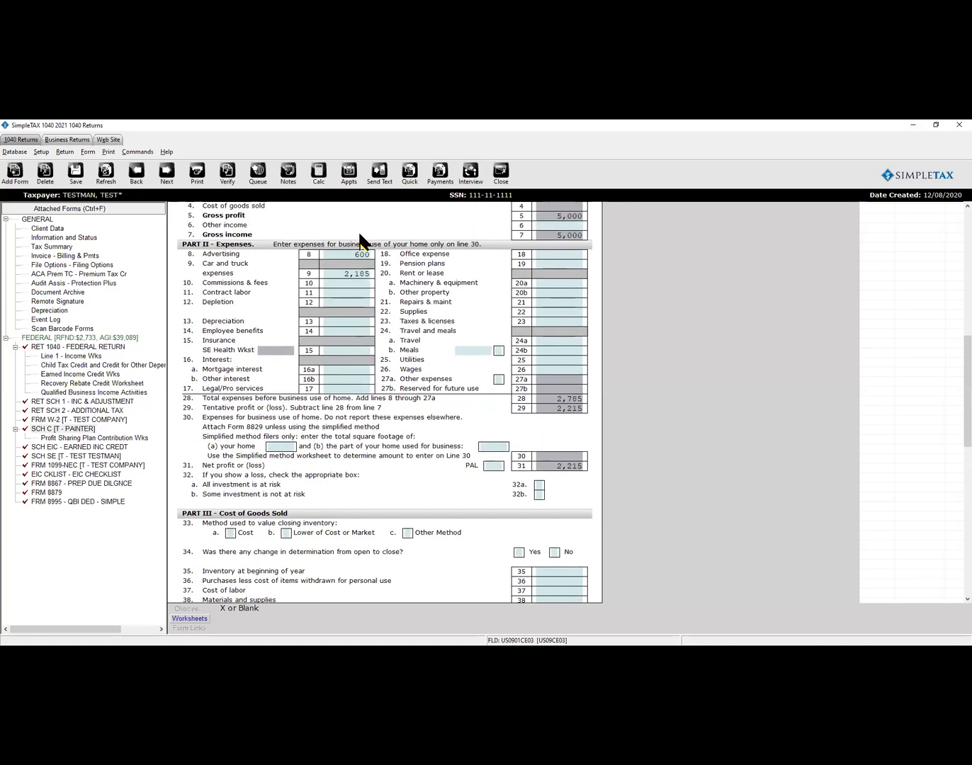
Open the SCH C PAINTER business's depreciation asset list and start a new asset.
click(339, 321)
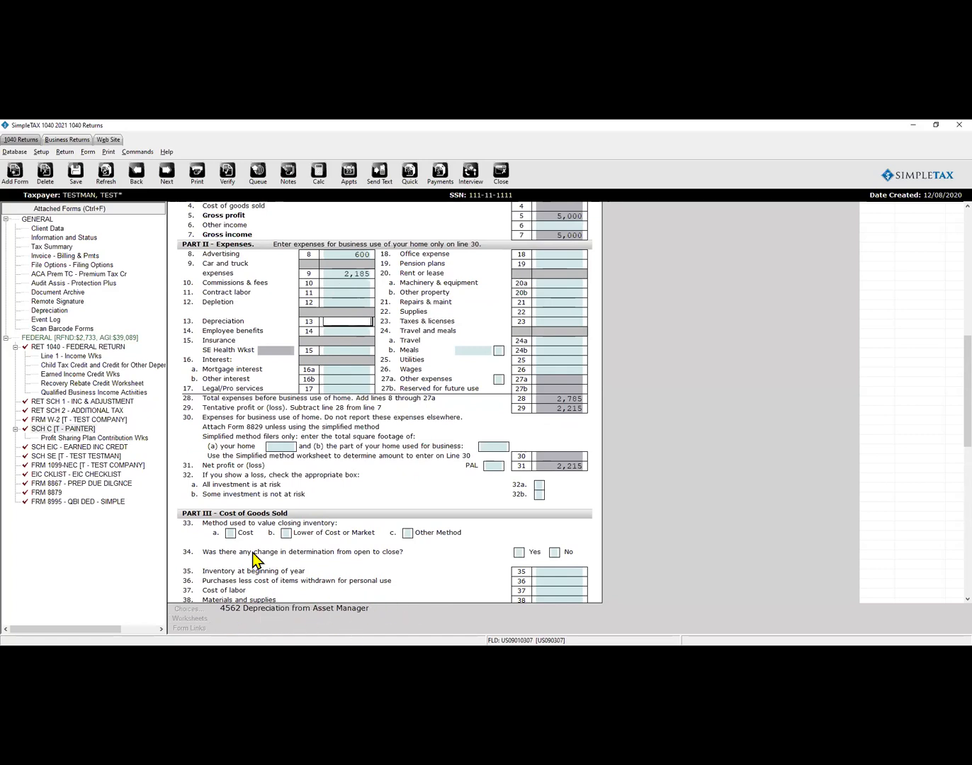
click(48, 316)
double_click(47, 316)
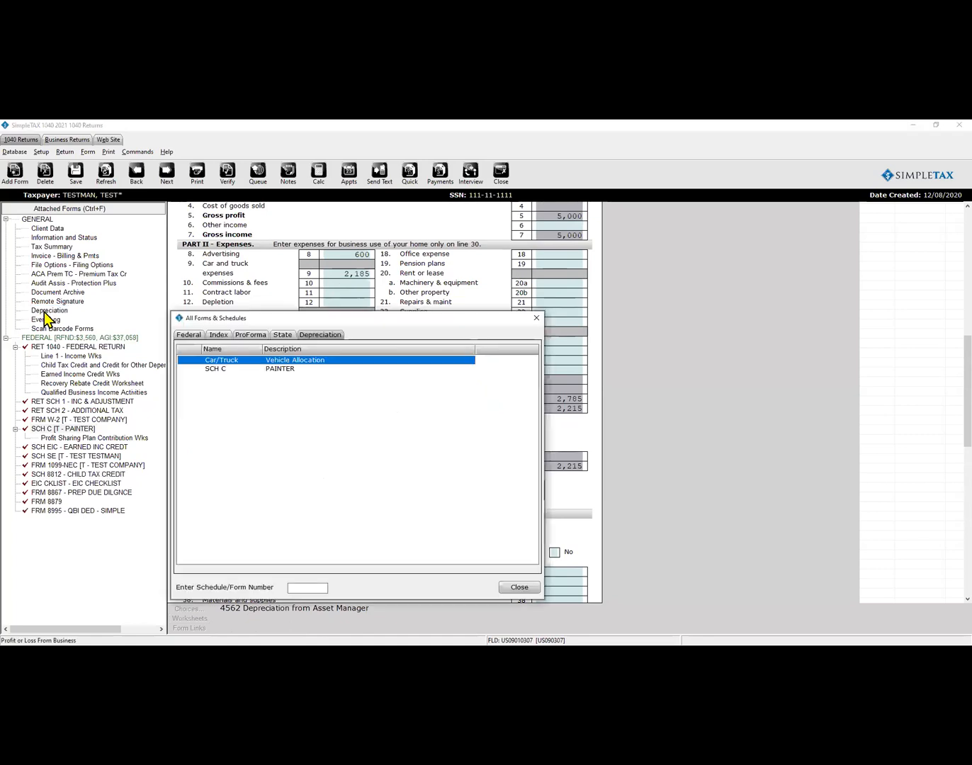
click(220, 370)
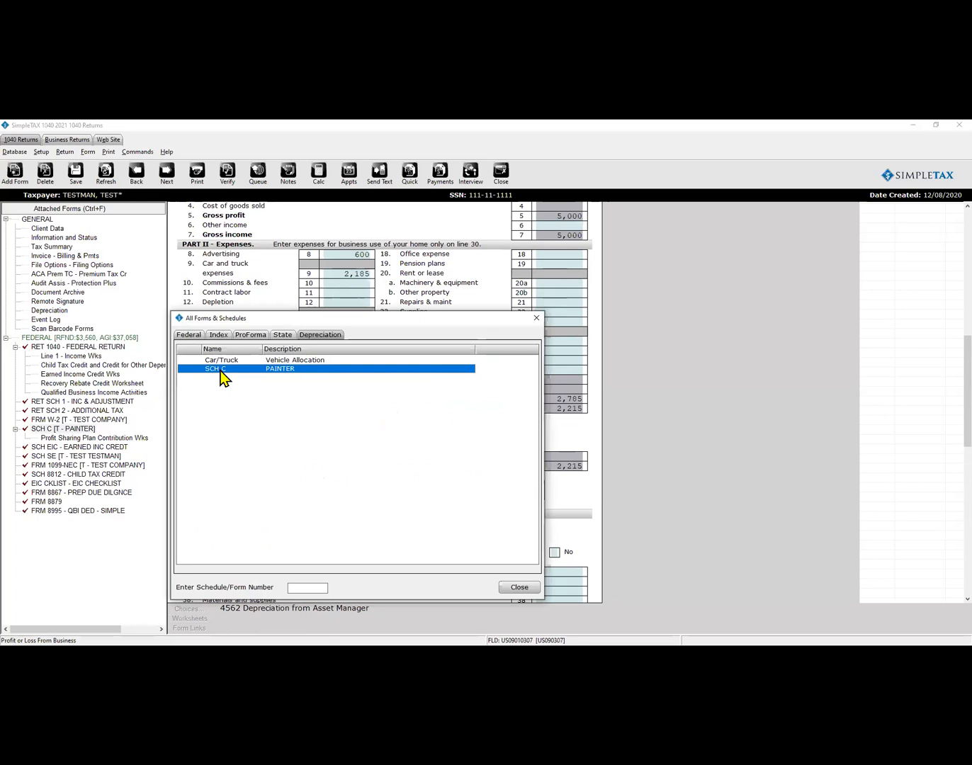
double_click(220, 371)
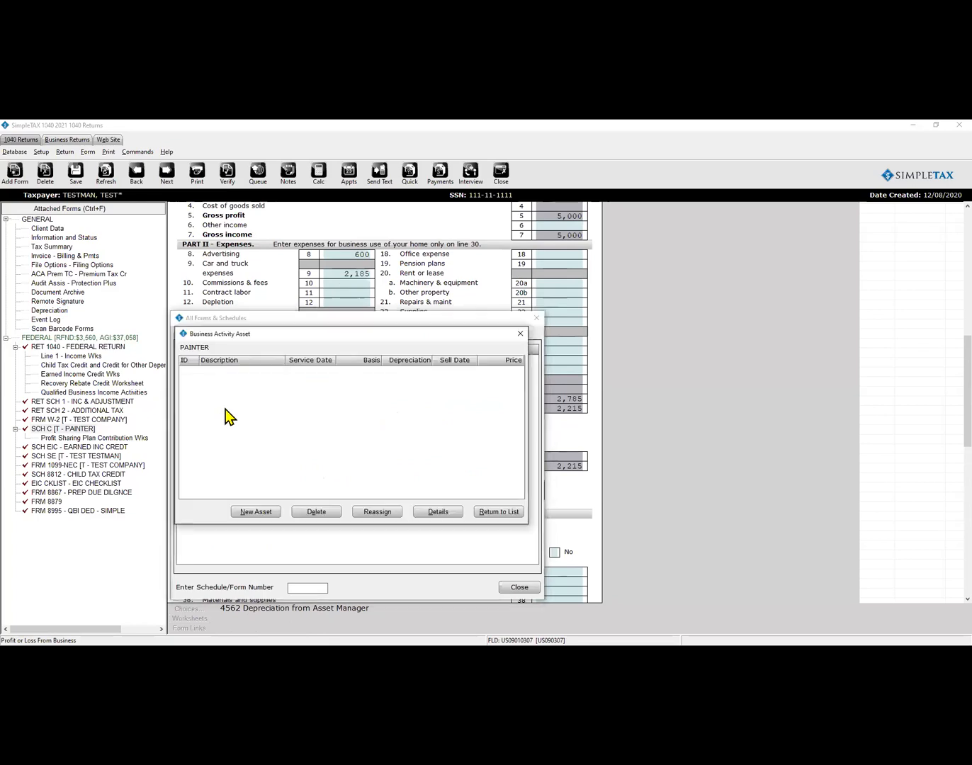
click(259, 510)
Describe the asset as PAINT MIXER SOFTWARE, class 01 Computer Software (Retail Purchase), and confirm it.
double_click(343, 358)
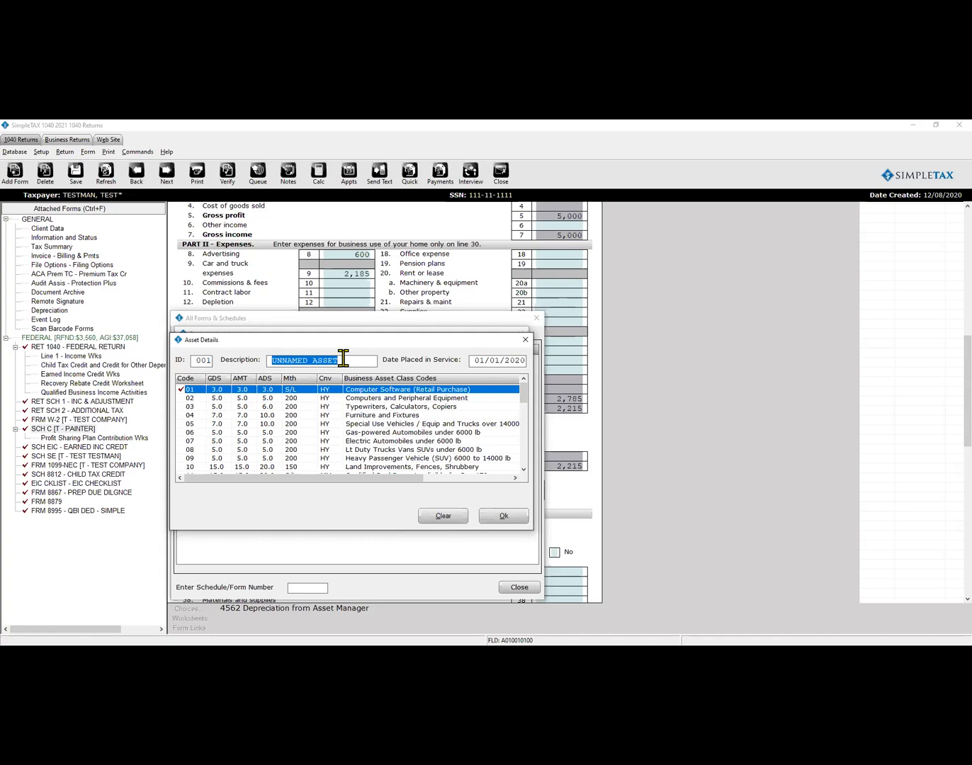
text(PAINT)
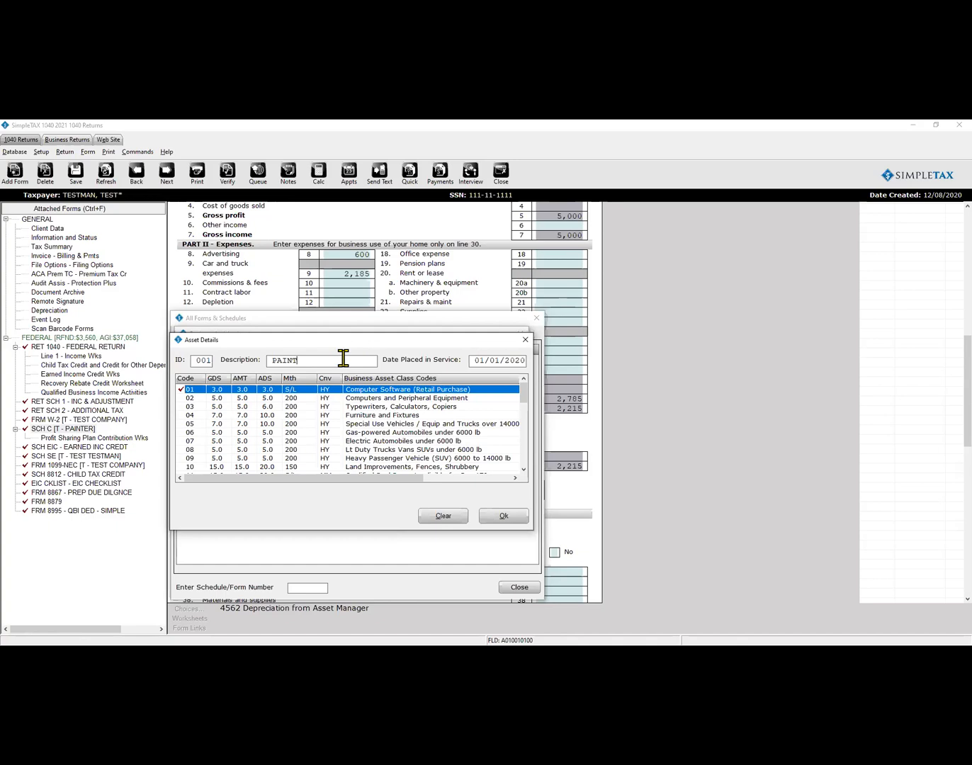
key(BackSpace)
key(BackSpace)
key(BackSpace)
key(BackSpace)
text(PAINT MIX)
click(522, 361)
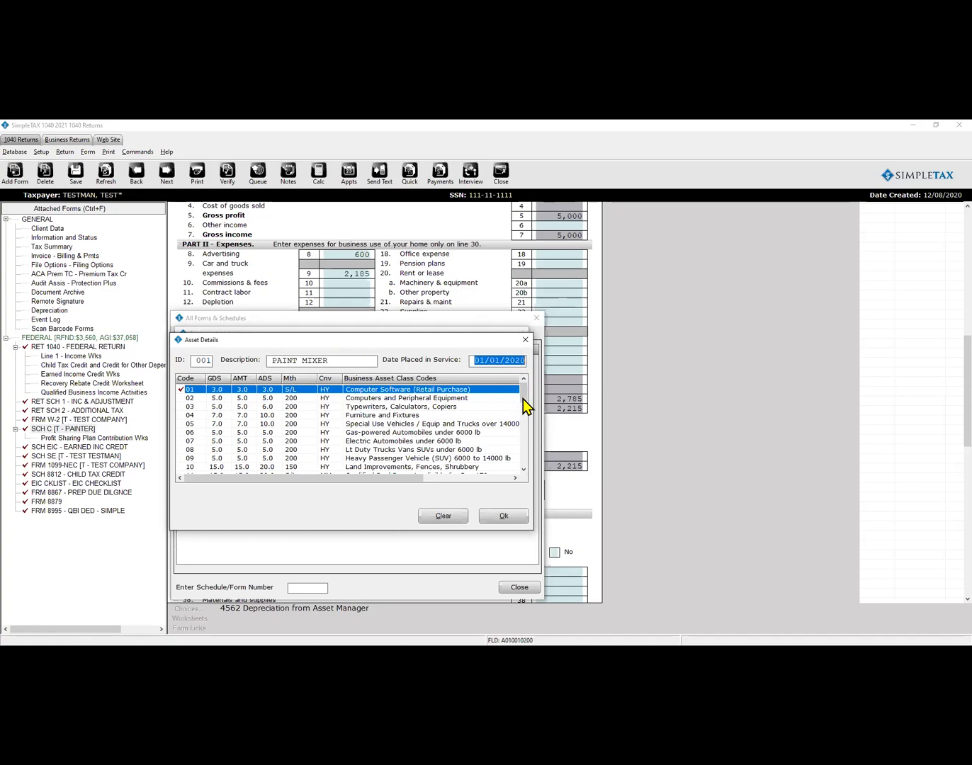
mouse_move(525, 404)
mouse_down()
mouse_move(525, 473)
mouse_move(518, 398)
mouse_up()
click(325, 360)
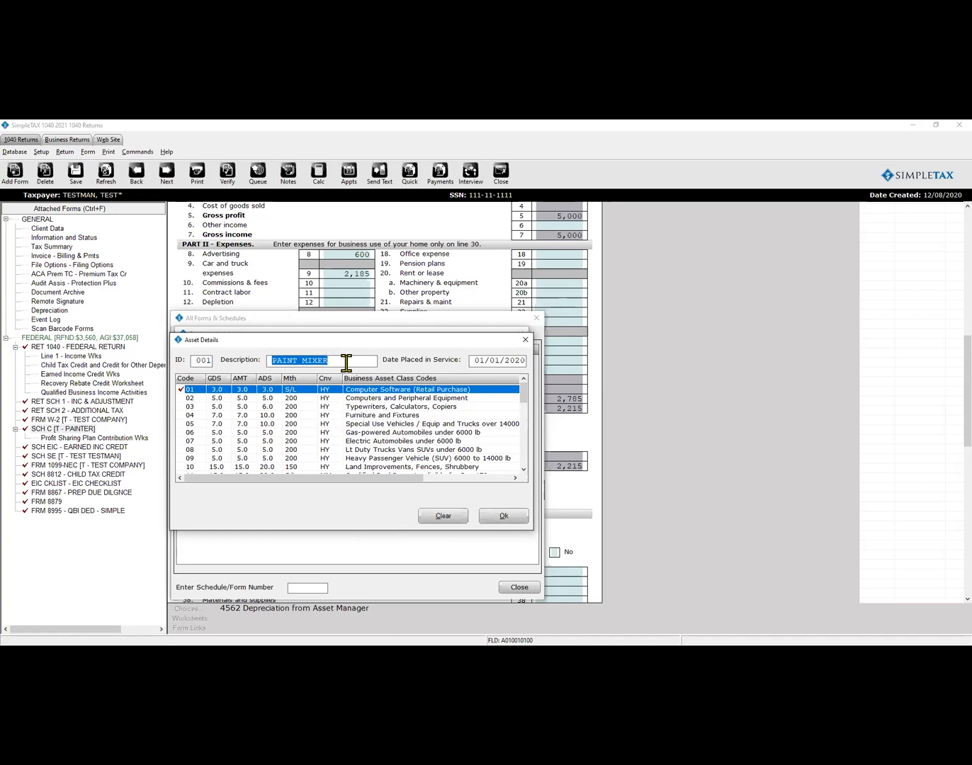
click(364, 415)
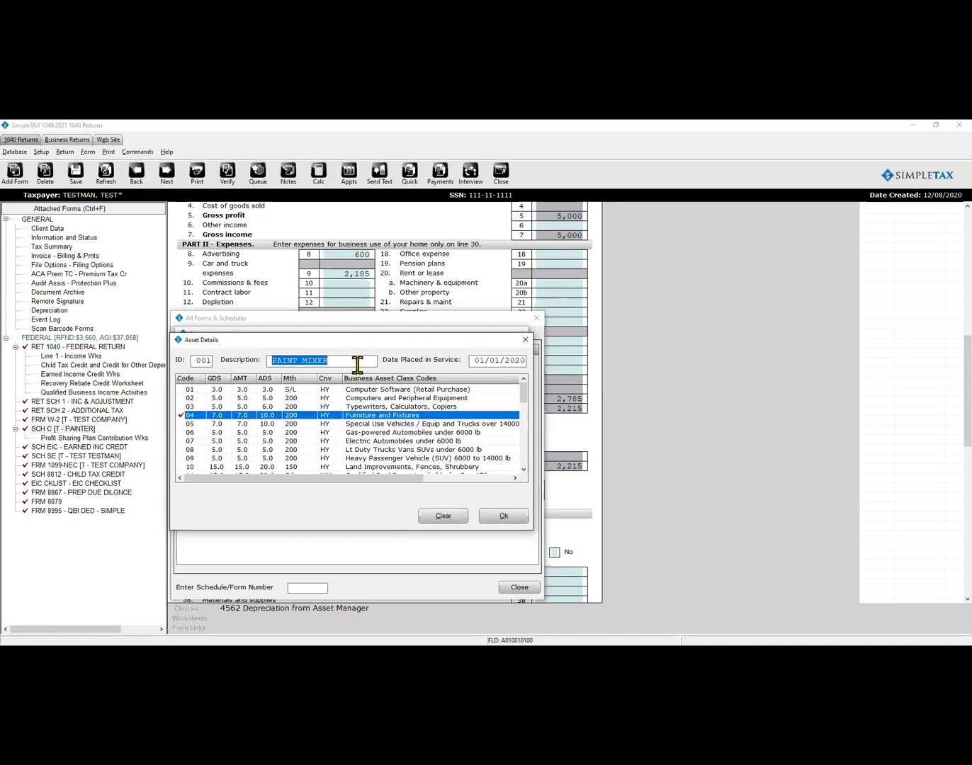
click(358, 365)
text(SOFTWARE)
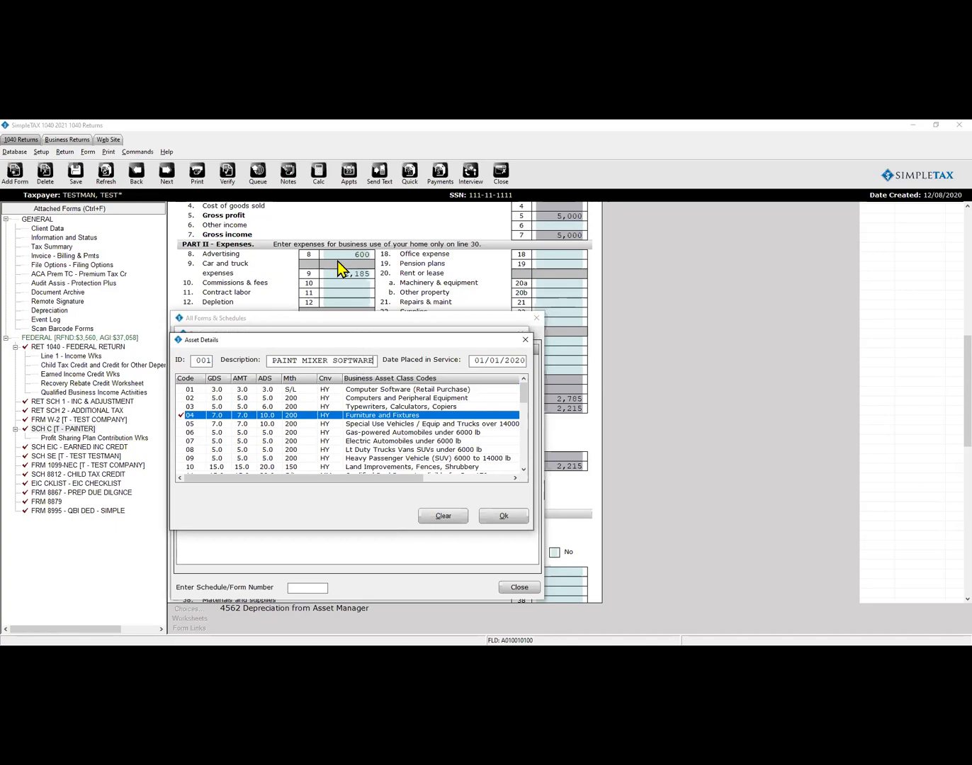
click(394, 389)
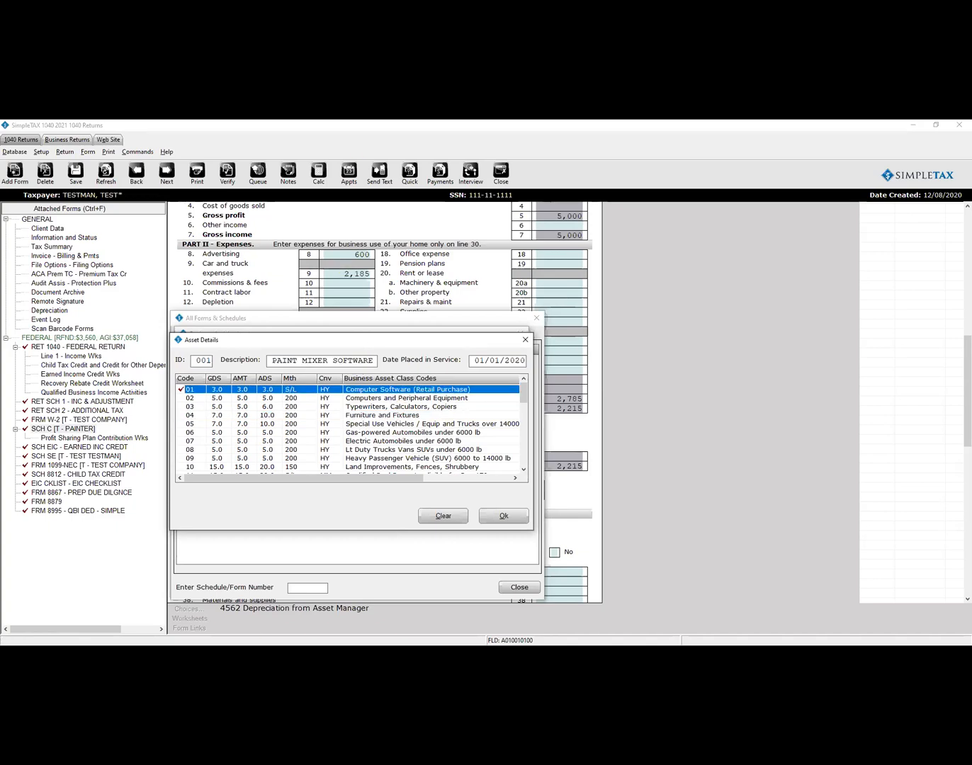
click(498, 520)
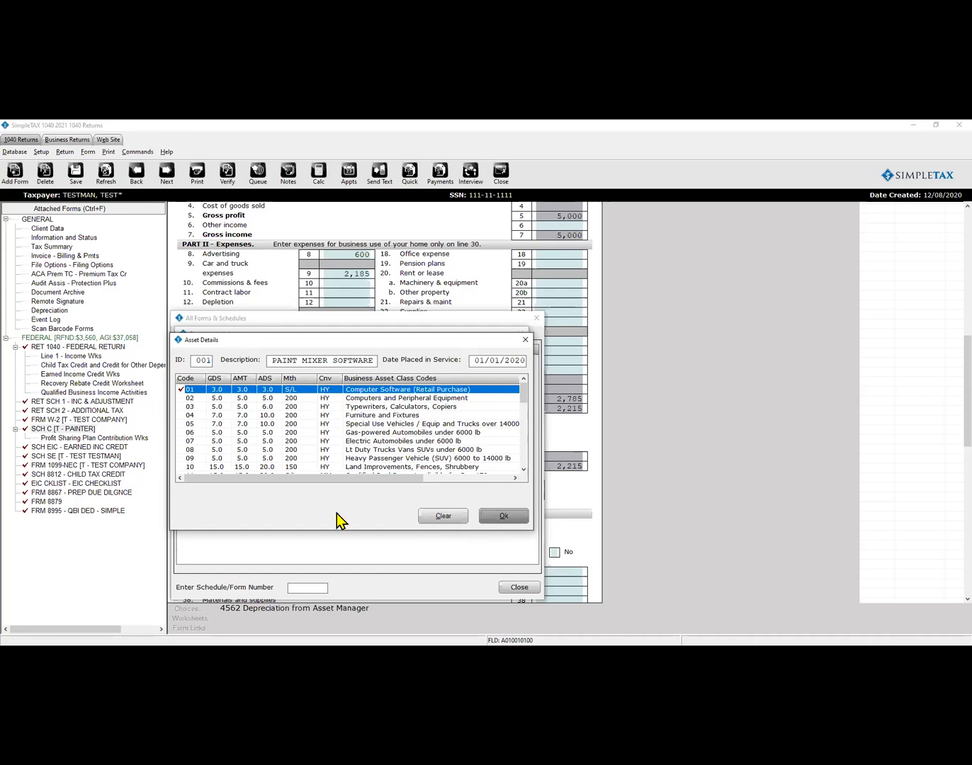
text(1500)
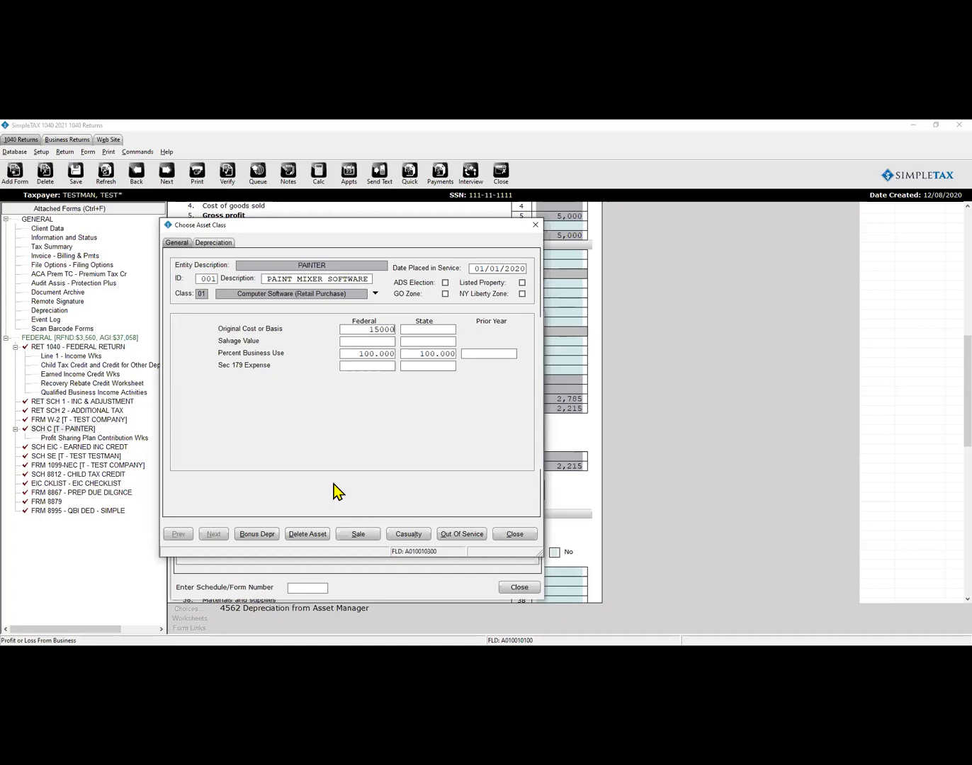
Commit the 1500 federal cost and try the special depreciation elect-out options, leaving none chosen.
key(Tab)
click(213, 243)
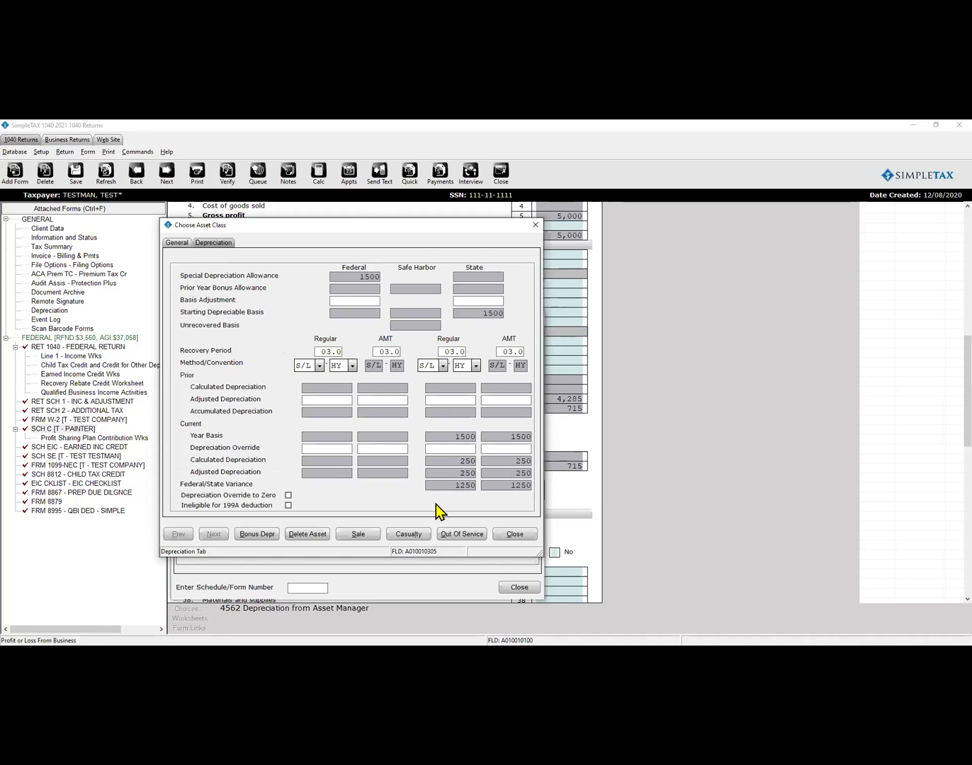
click(253, 535)
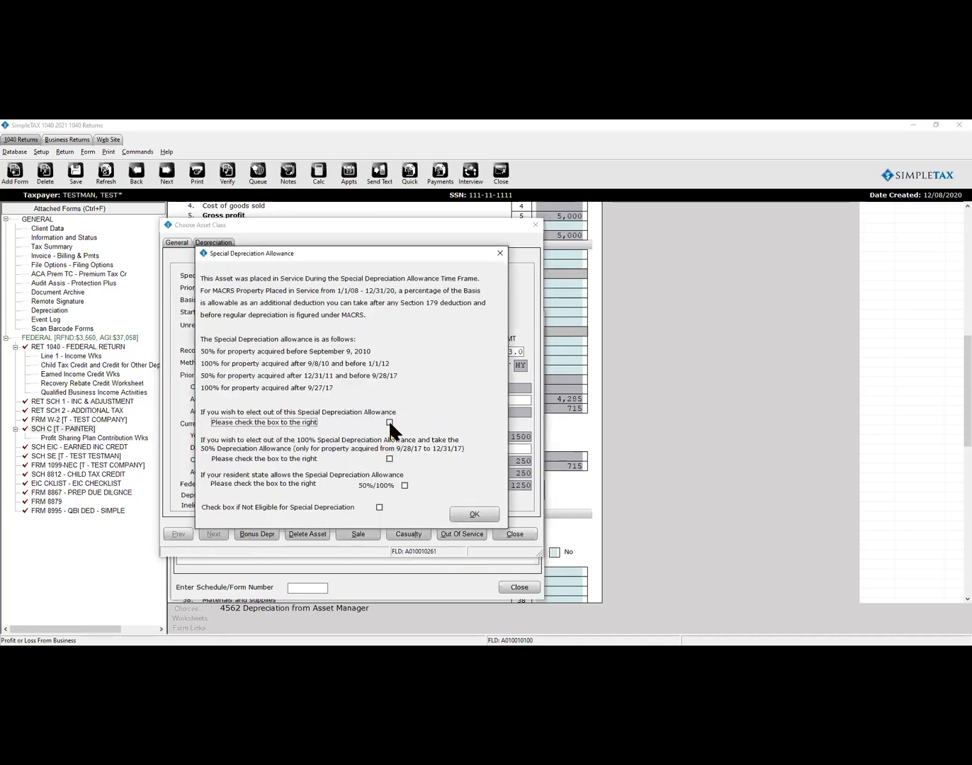
click(389, 459)
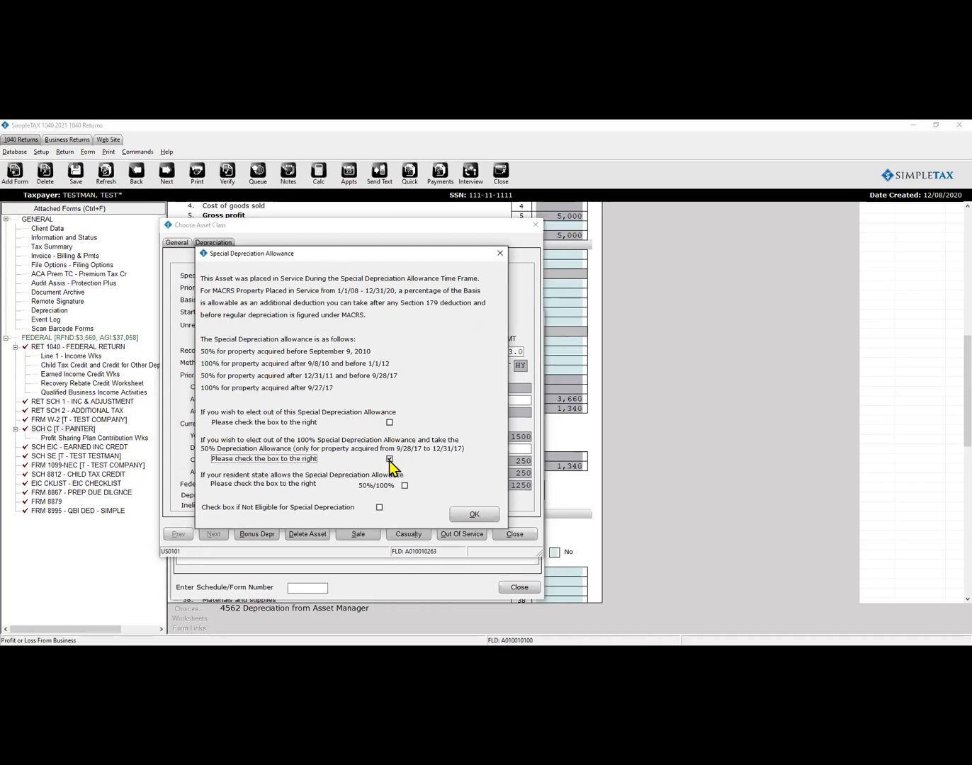
click(389, 459)
click(389, 422)
click(469, 514)
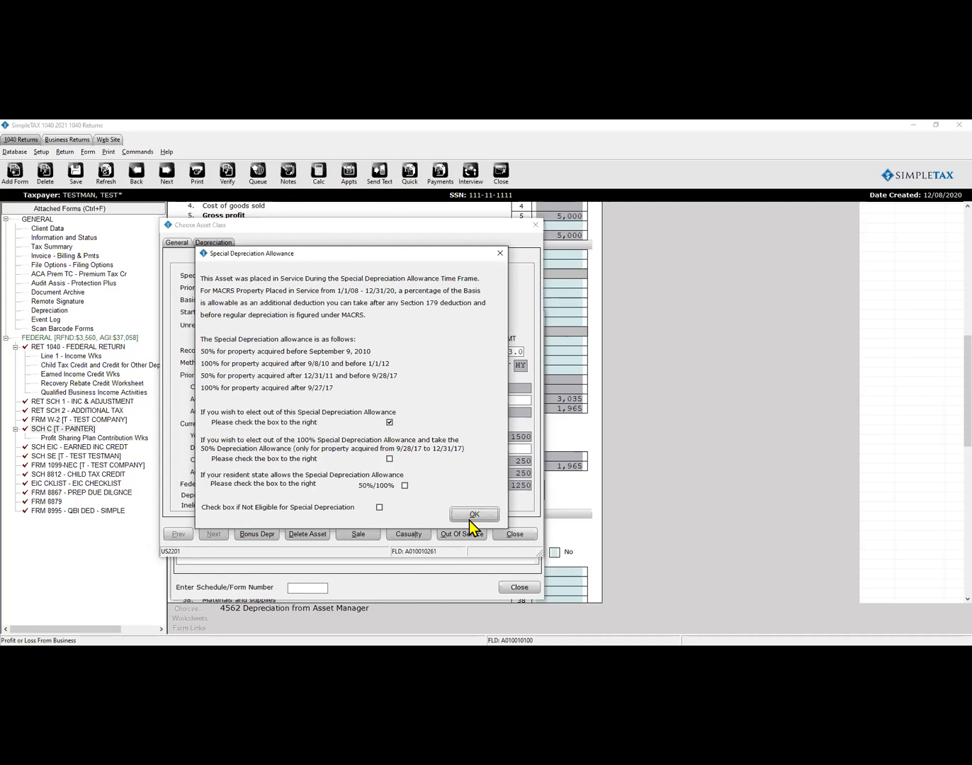
click(471, 516)
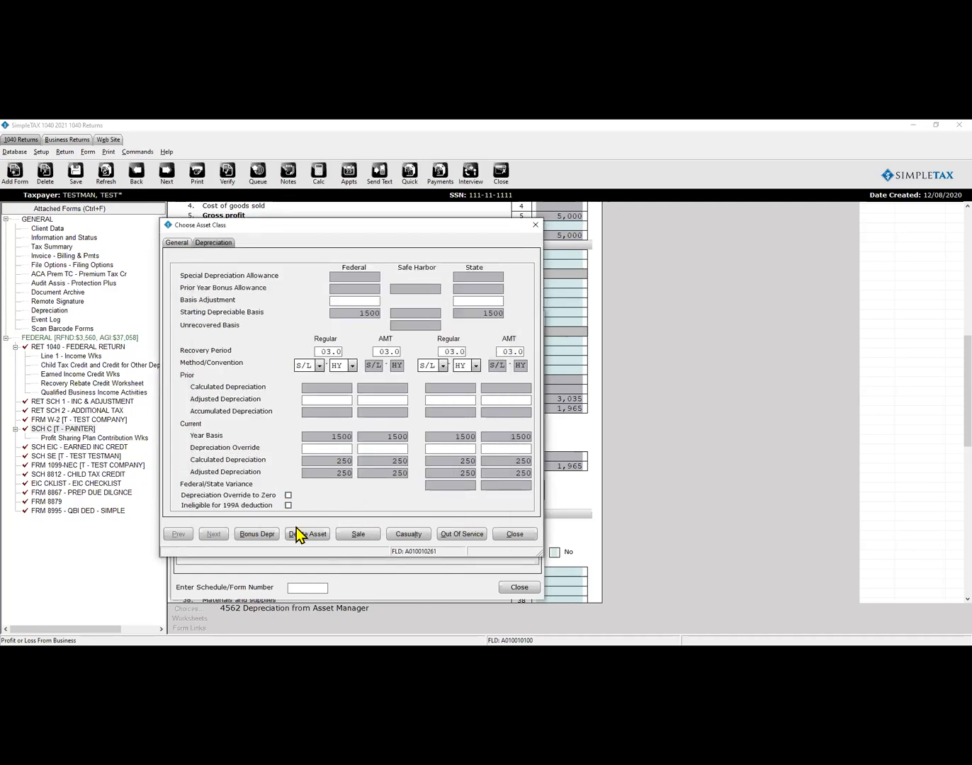
click(259, 534)
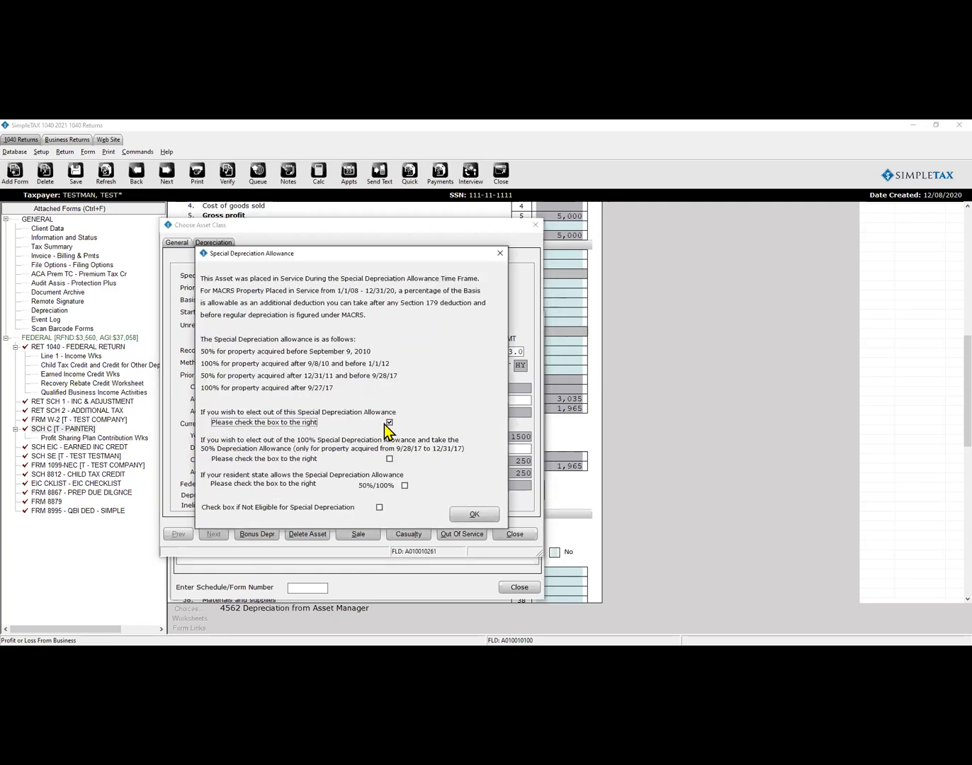
click(476, 518)
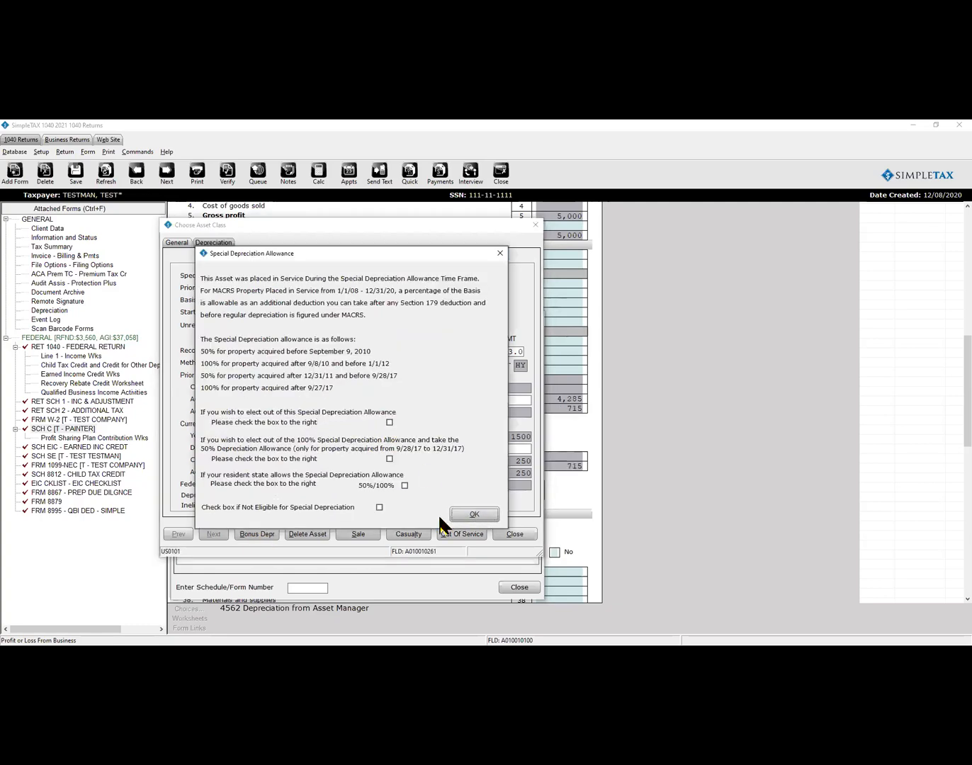
Mark PAINT MIXER SOFTWARE as listed property and close its detail window.
key(Return)
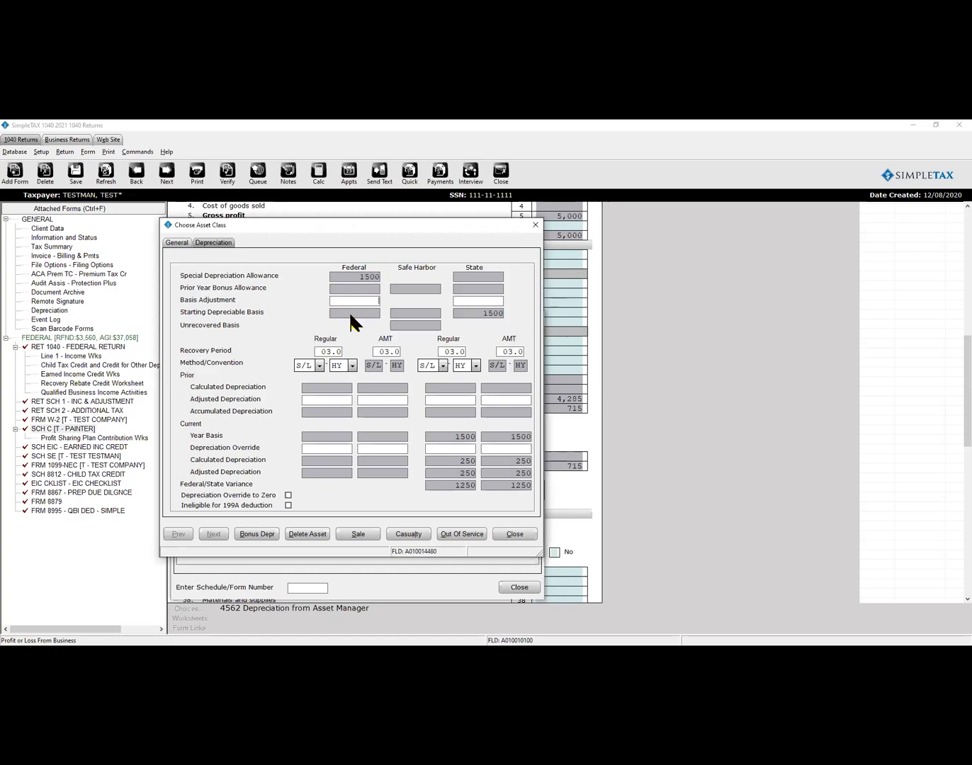
click(174, 243)
click(524, 283)
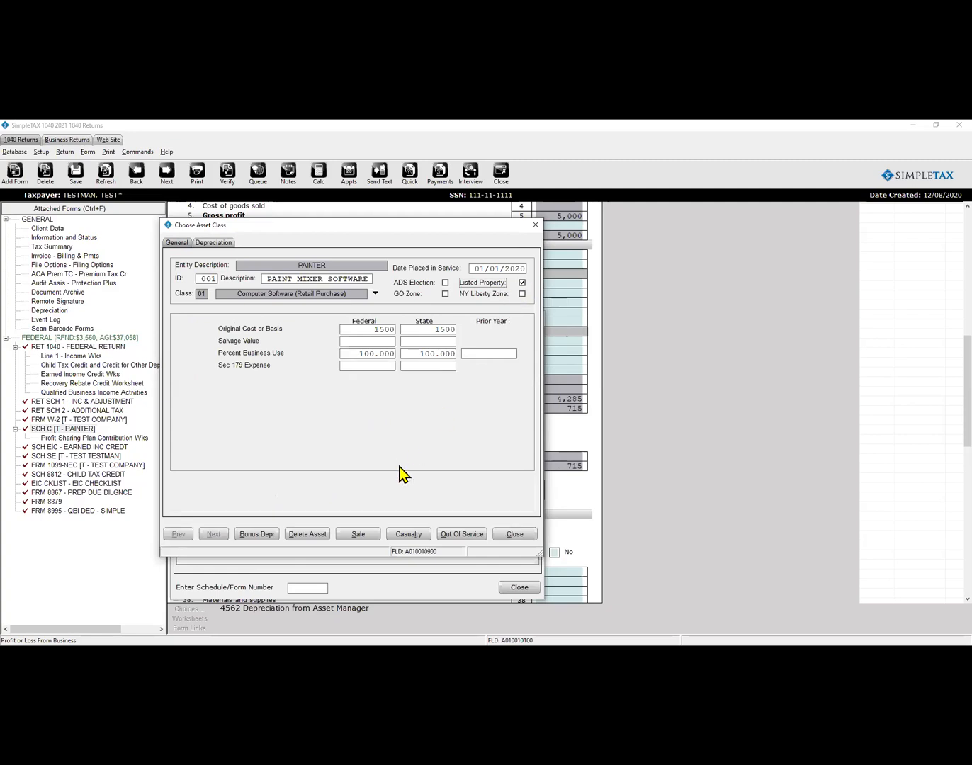
click(213, 243)
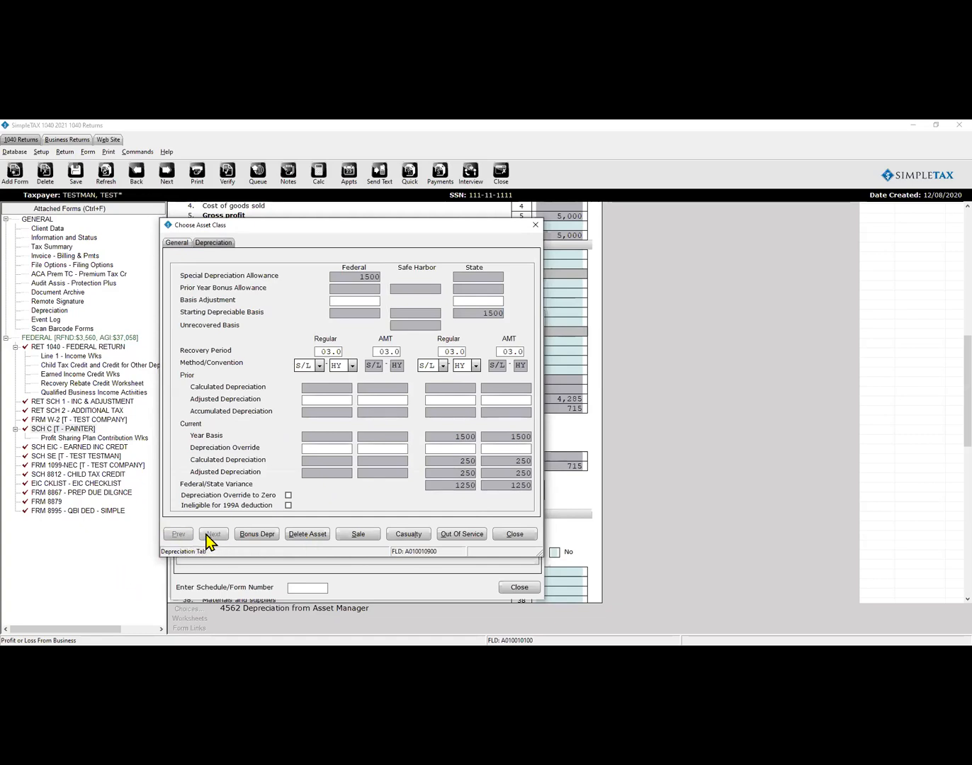
click(514, 534)
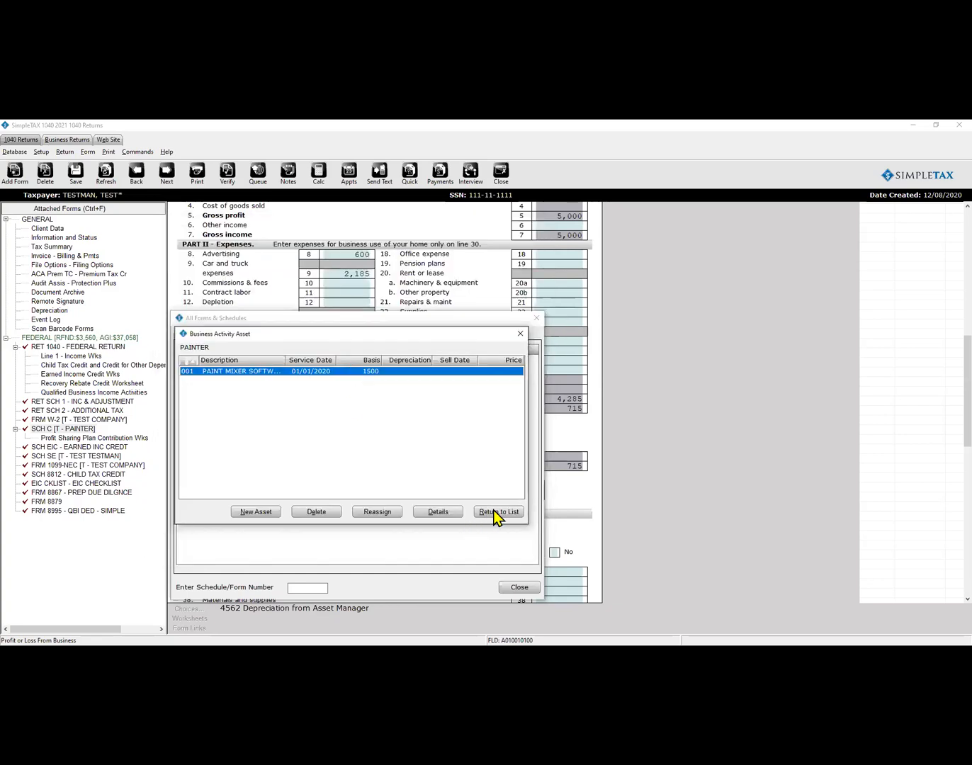
Elect out of the special depreciation allowance, leaving 250 depreciation on Schedule C line 13.
double_click(256, 370)
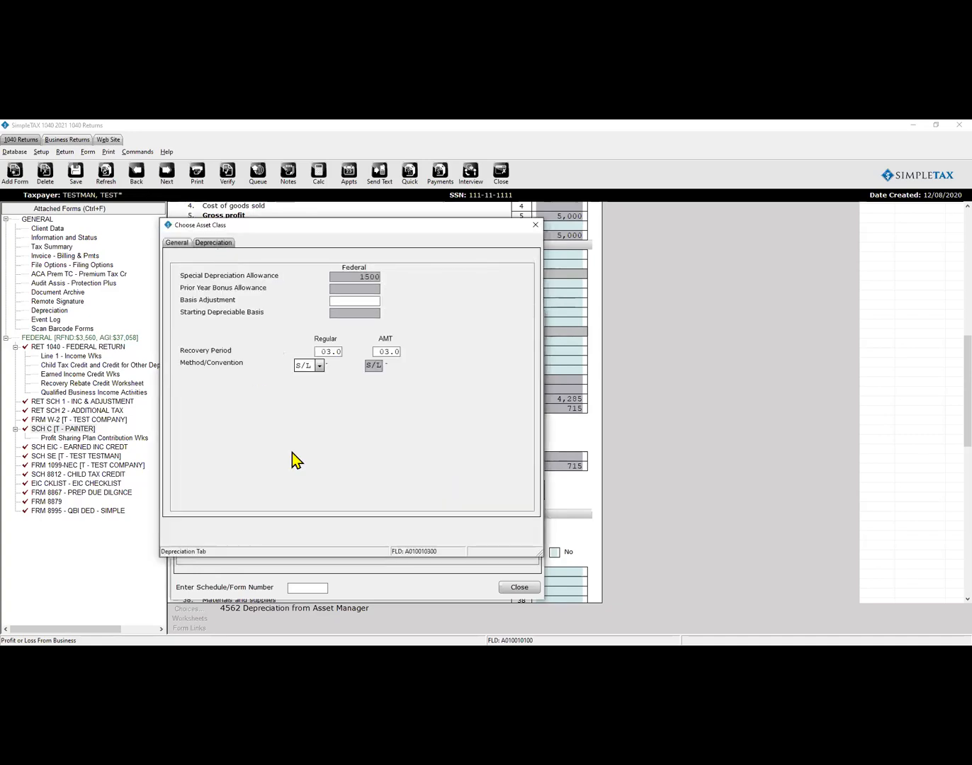
click(254, 537)
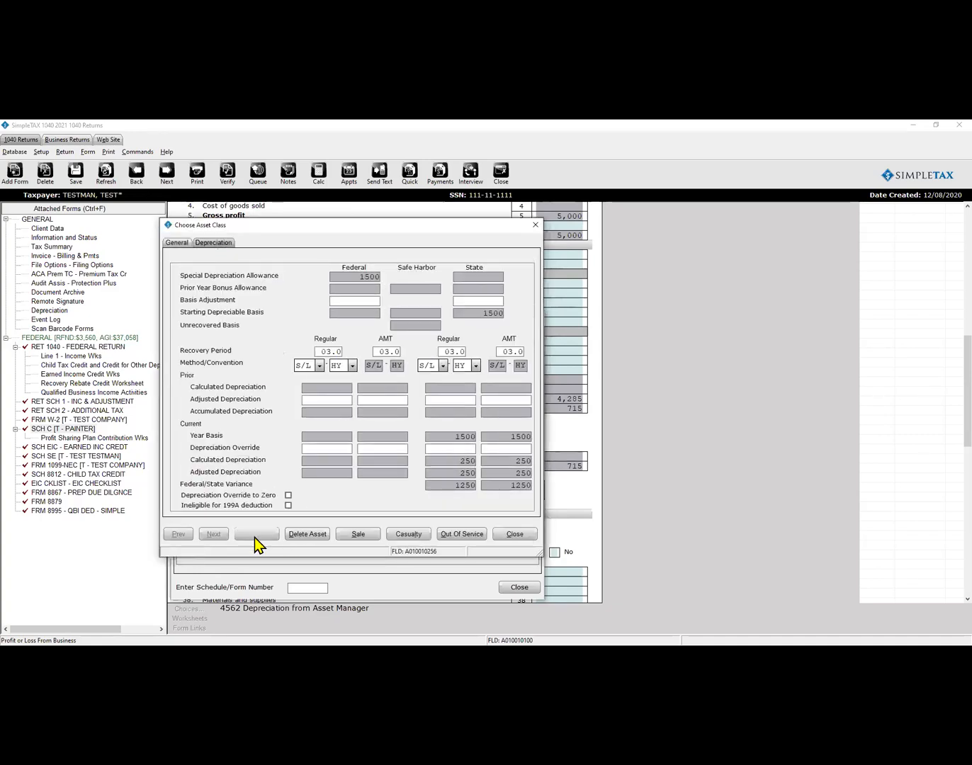
click(389, 422)
click(474, 514)
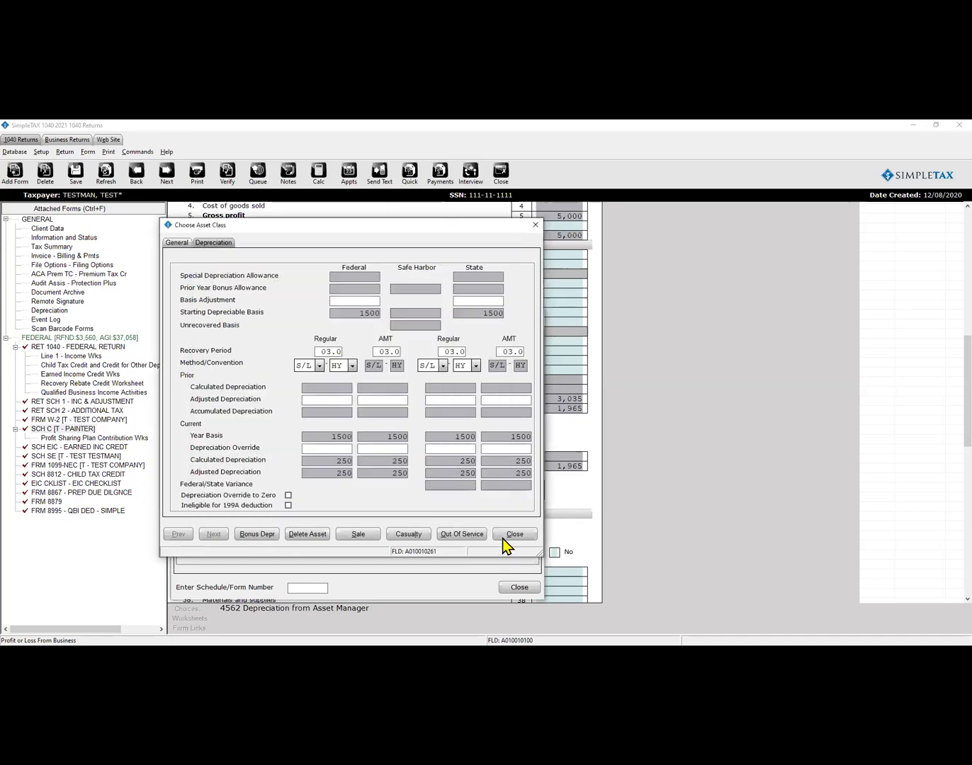
click(504, 537)
click(491, 511)
click(518, 588)
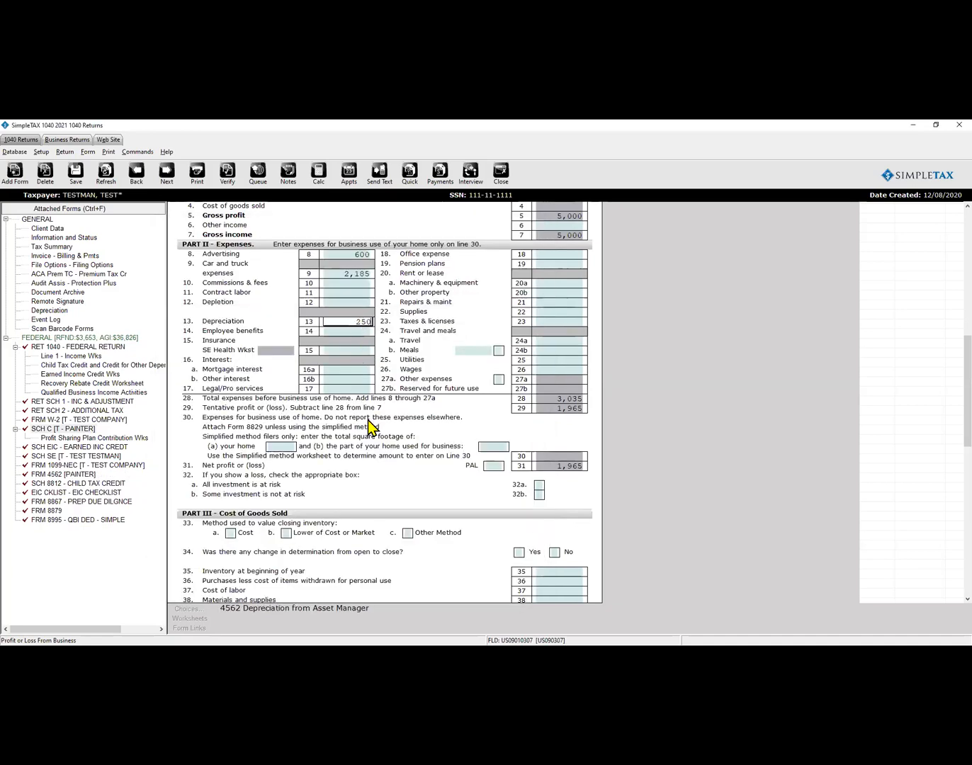
Verify the return and jump to the first Required Field Missing error, the Form 8879 signed check.
click(414, 418)
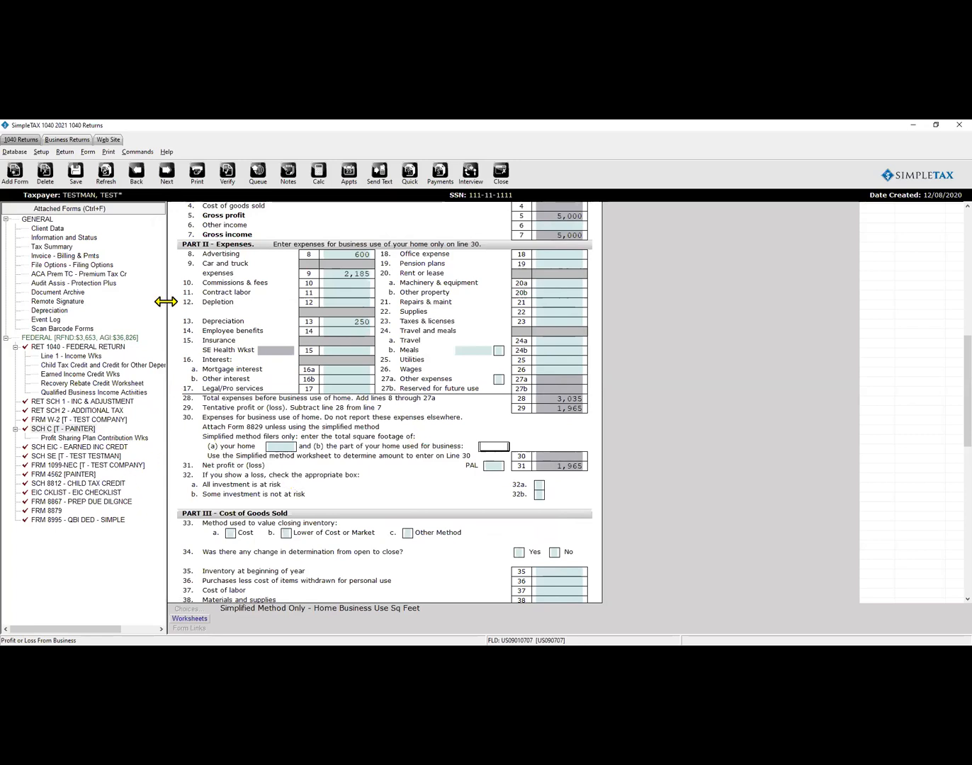
click(226, 177)
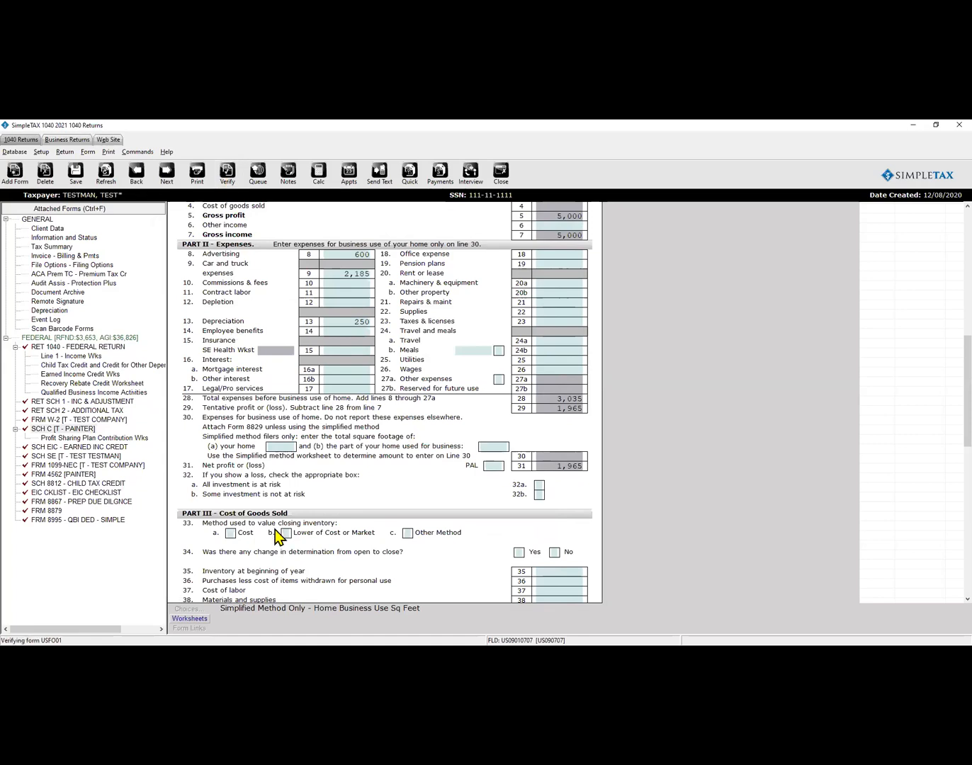
double_click(315, 250)
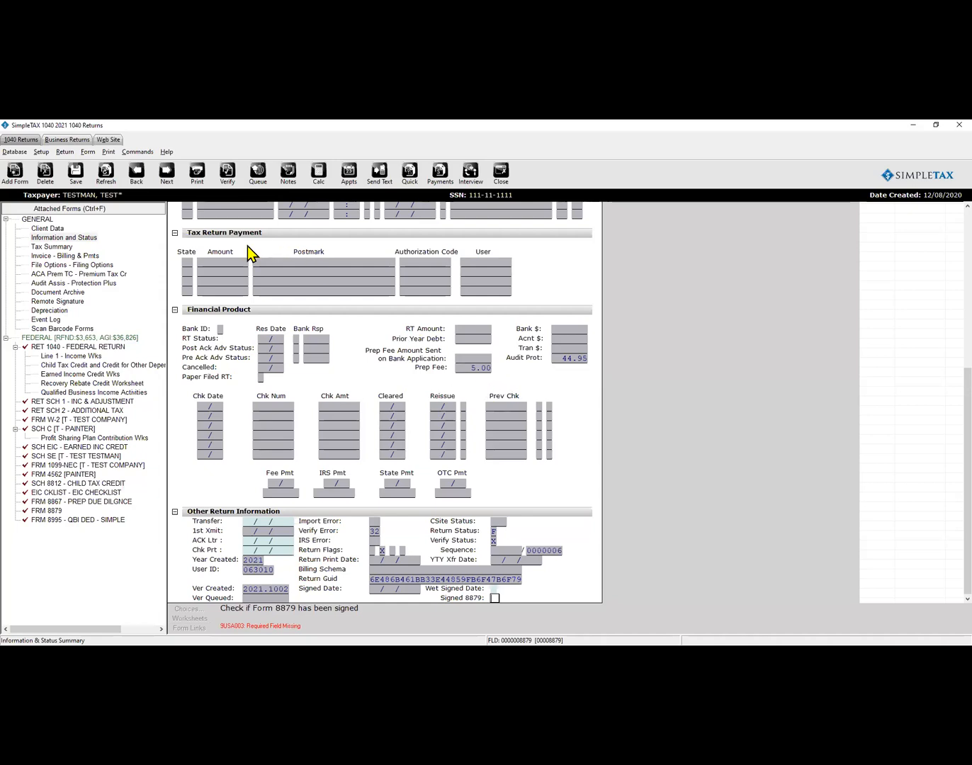
In Client Data, choose the paid preparer (Prep ID 1) and the test ERO to fill the EFIN.
click(62, 230)
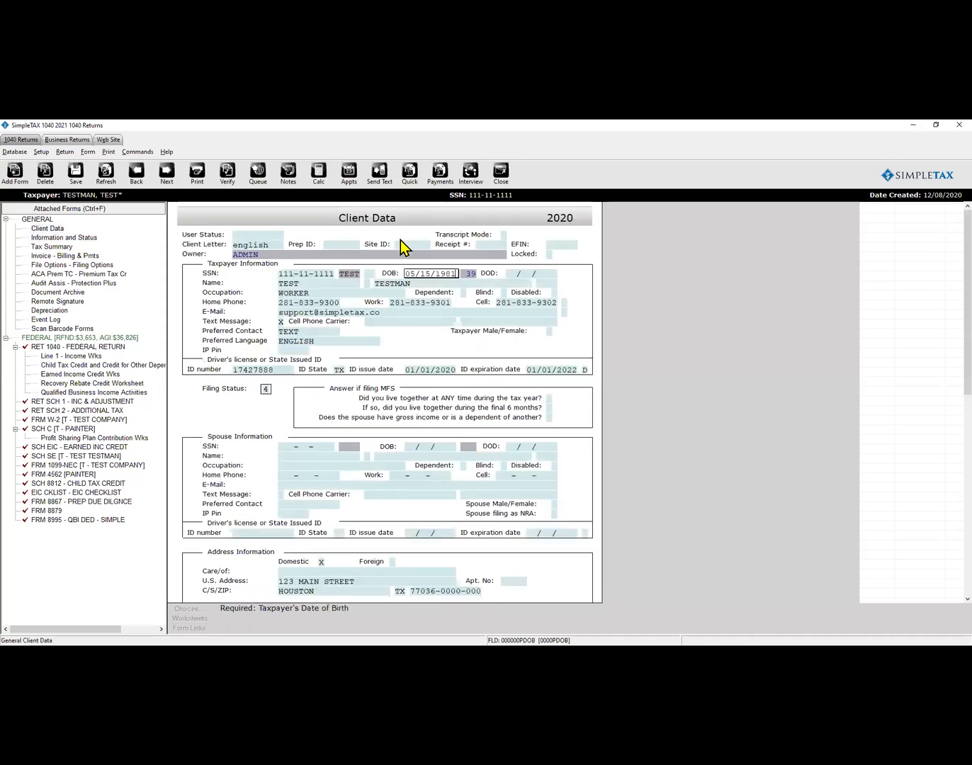
click(351, 245)
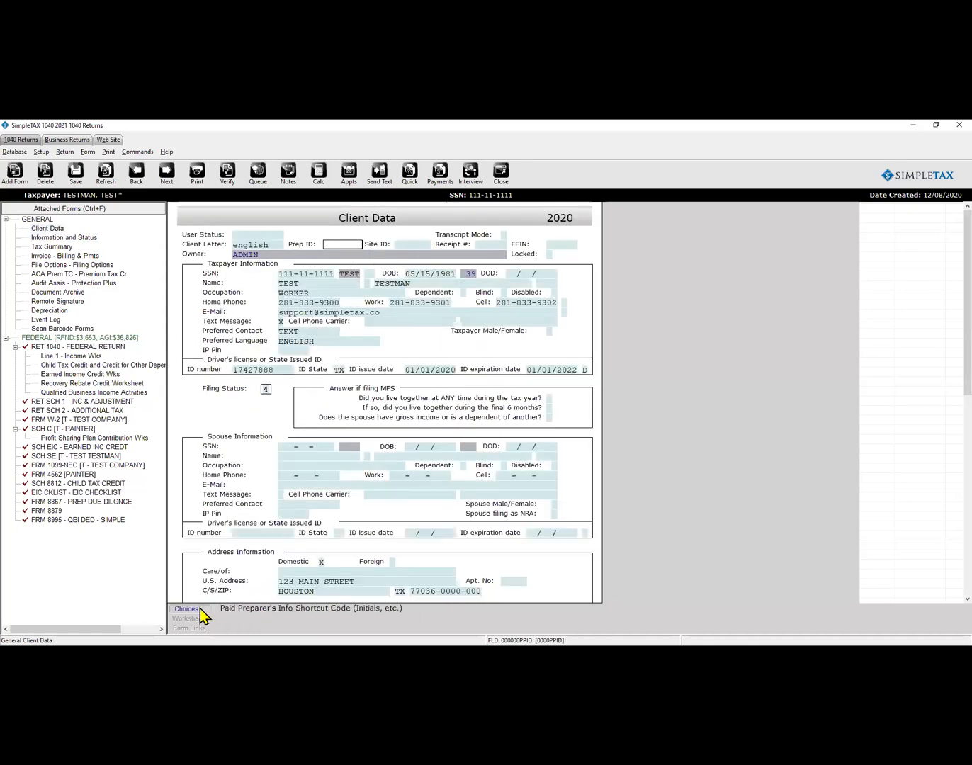
click(202, 611)
click(304, 588)
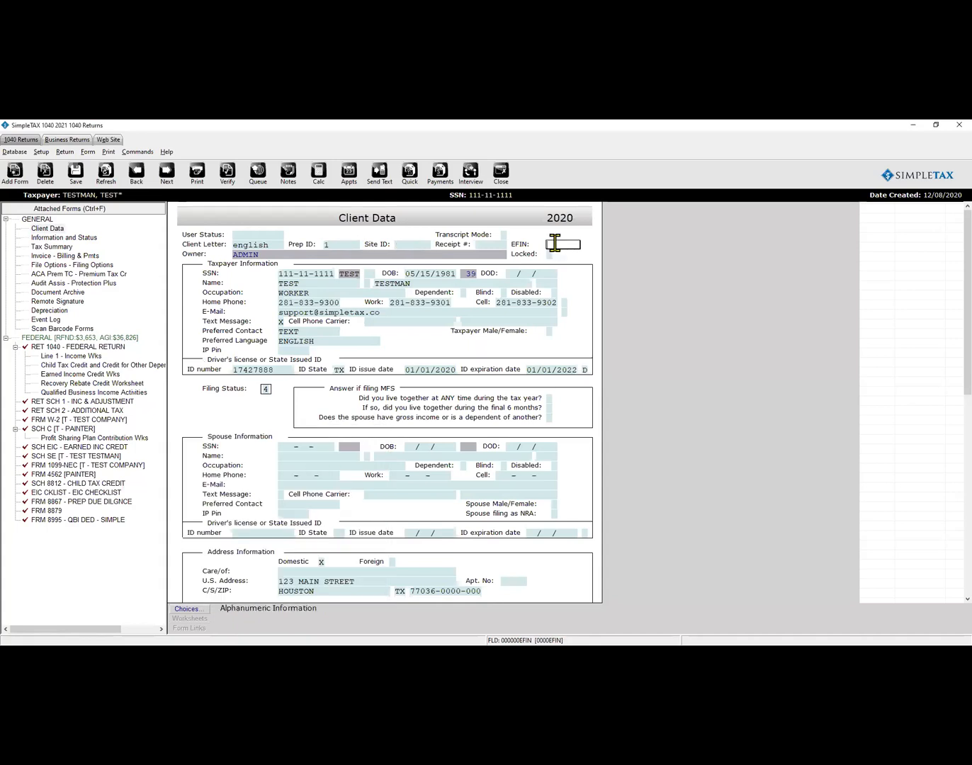
click(192, 611)
click(296, 588)
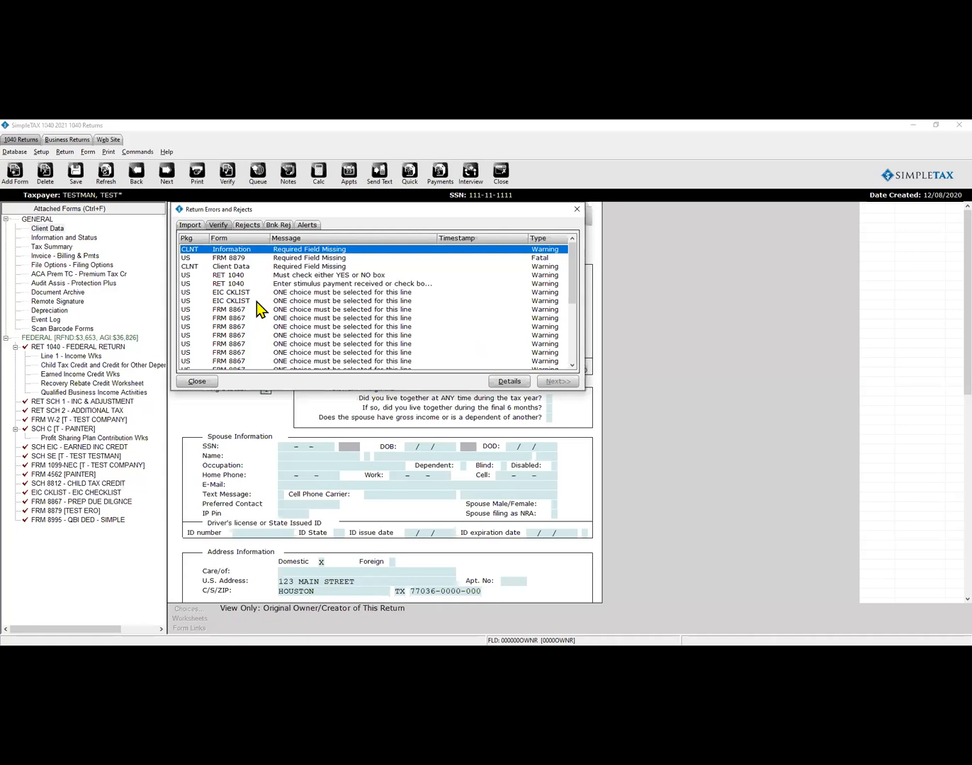
scroll(256, 301, down, 3)
scroll(255, 305, up, 3)
Answer No to the virtual currency question and re-verify the return.
double_click(220, 277)
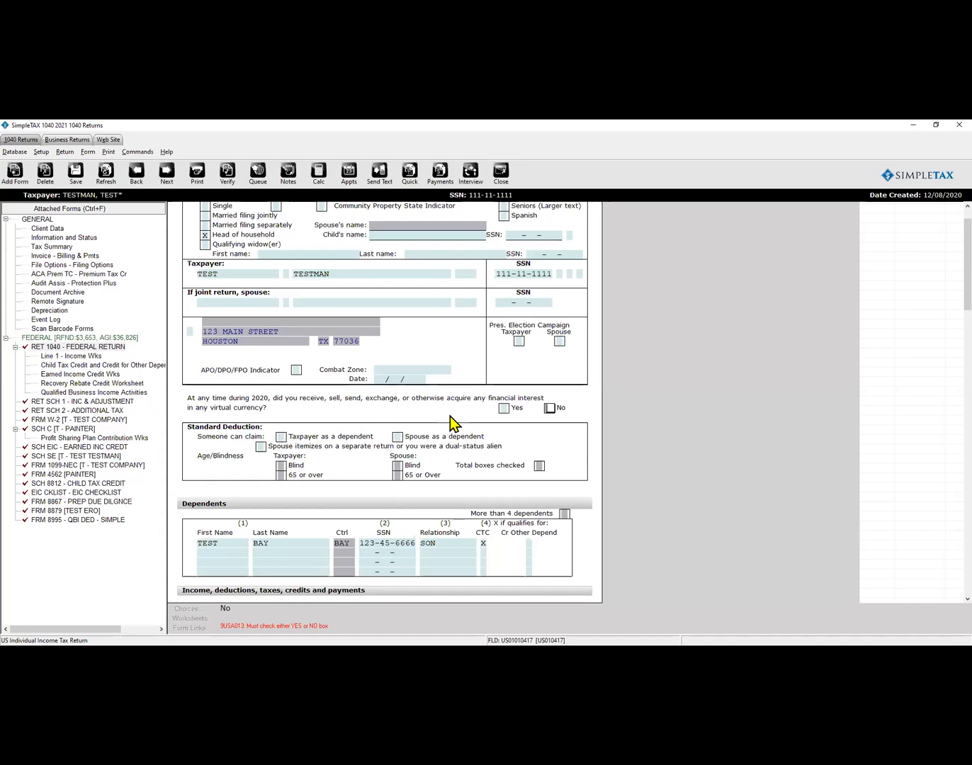
text(x)
key(ctrl+e)
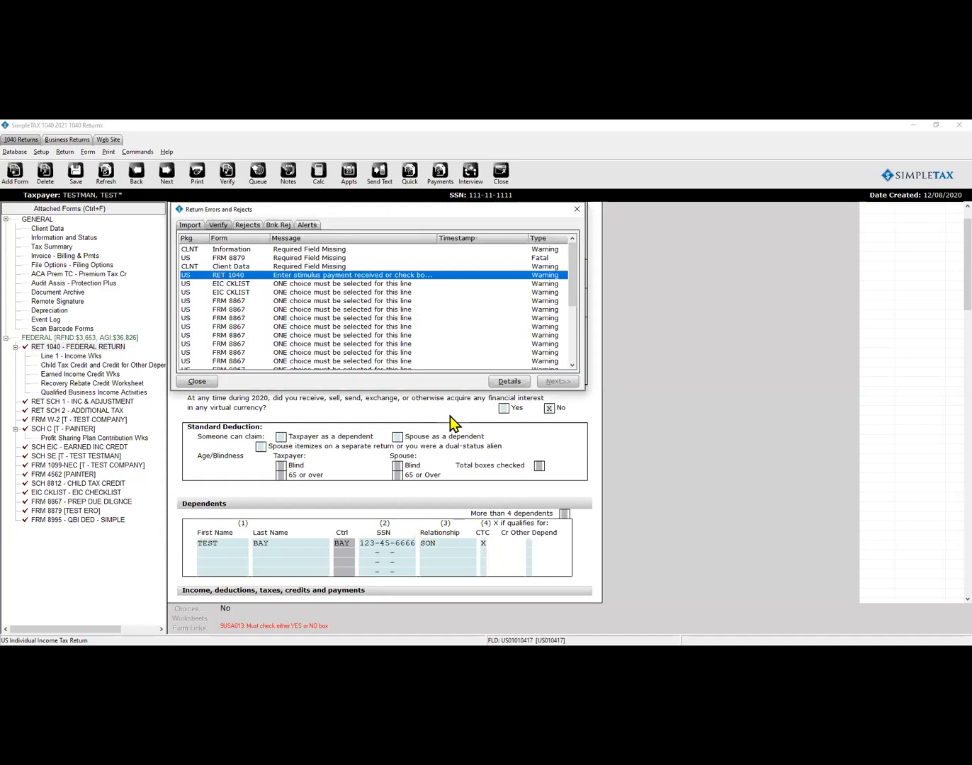
key(Return)
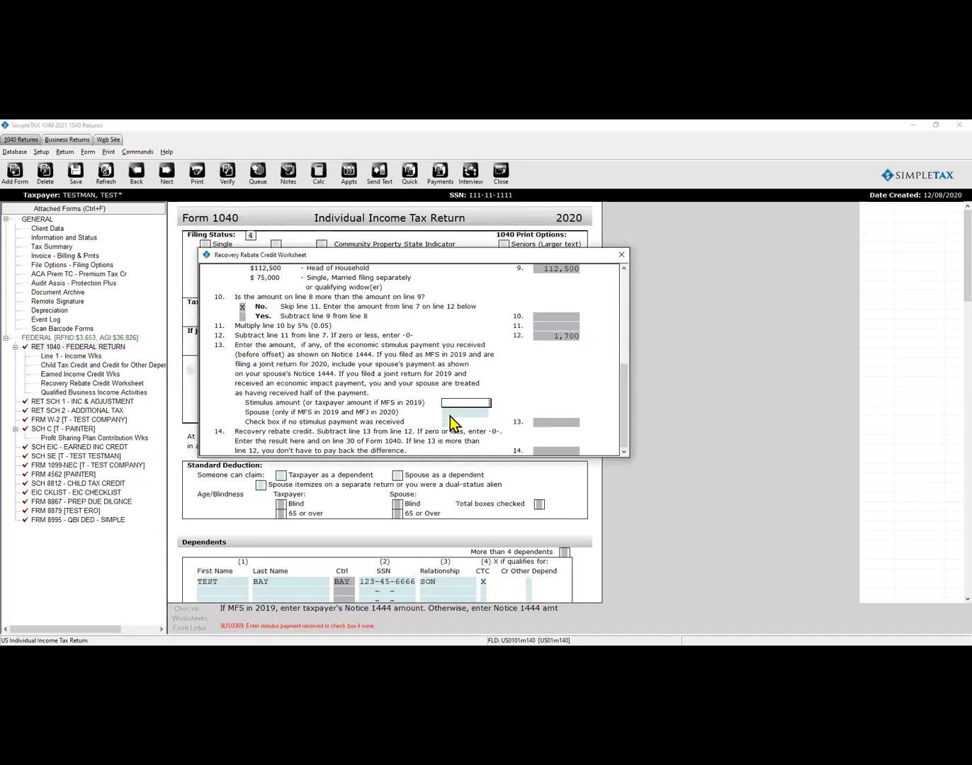
Enter 1200 as the stimulus payment and re-verify the return.
text(1200)
key(Return)
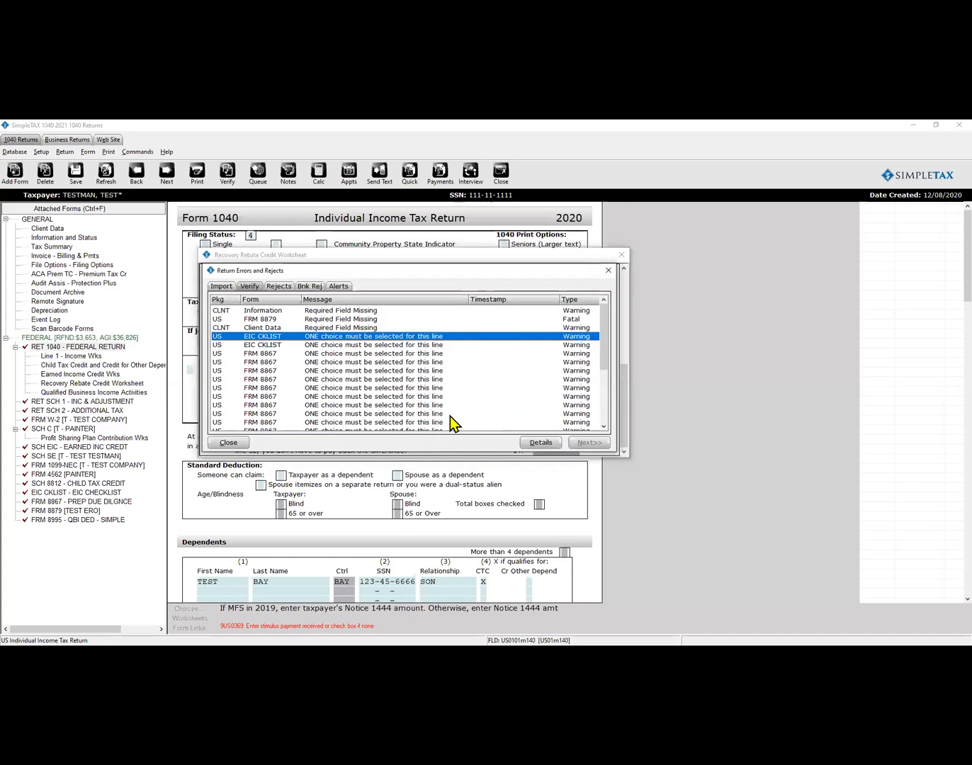
key(Return)
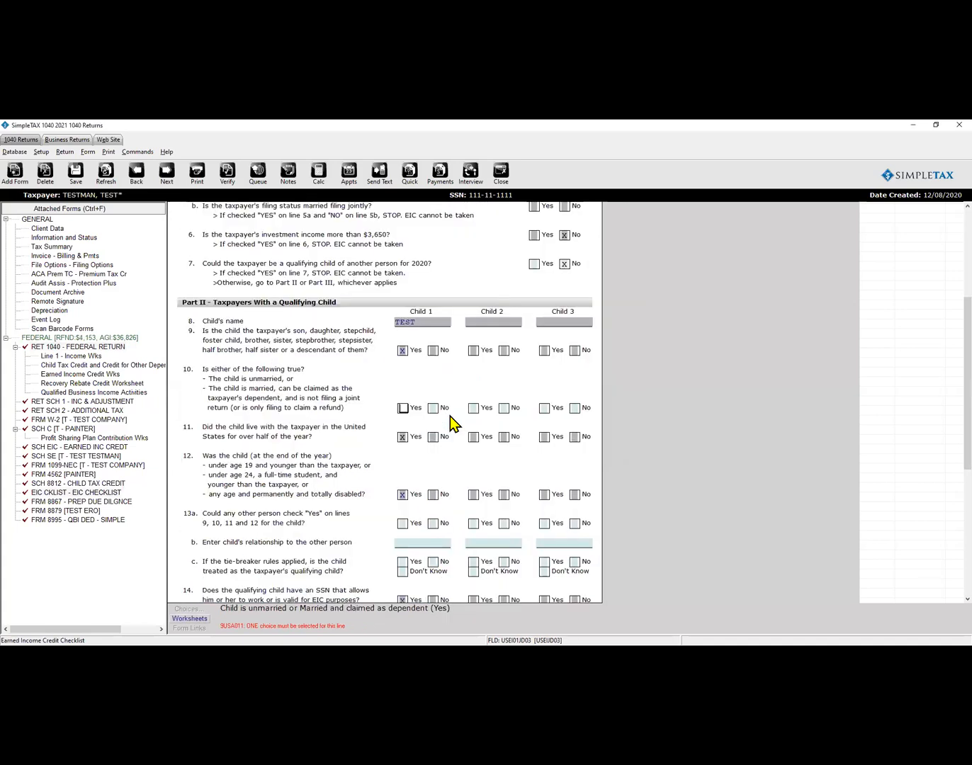
Answer EIC checklist line 10 Yes and line 13a No for Child 1.
key(x)
key(ctrl+e)
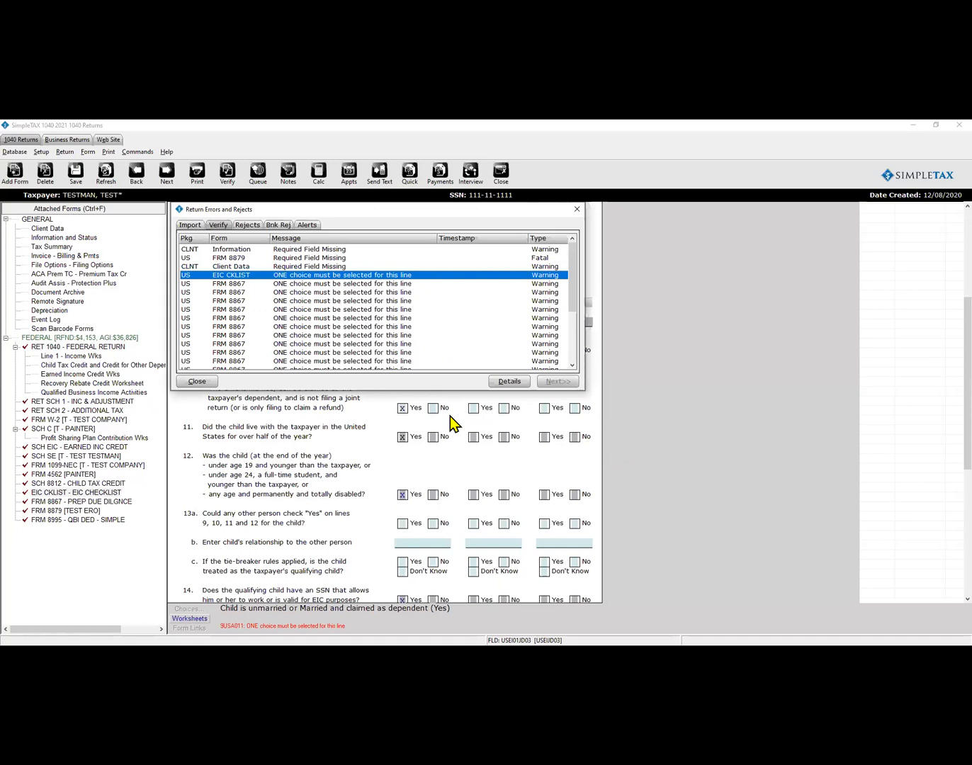
key(Return)
key(x)
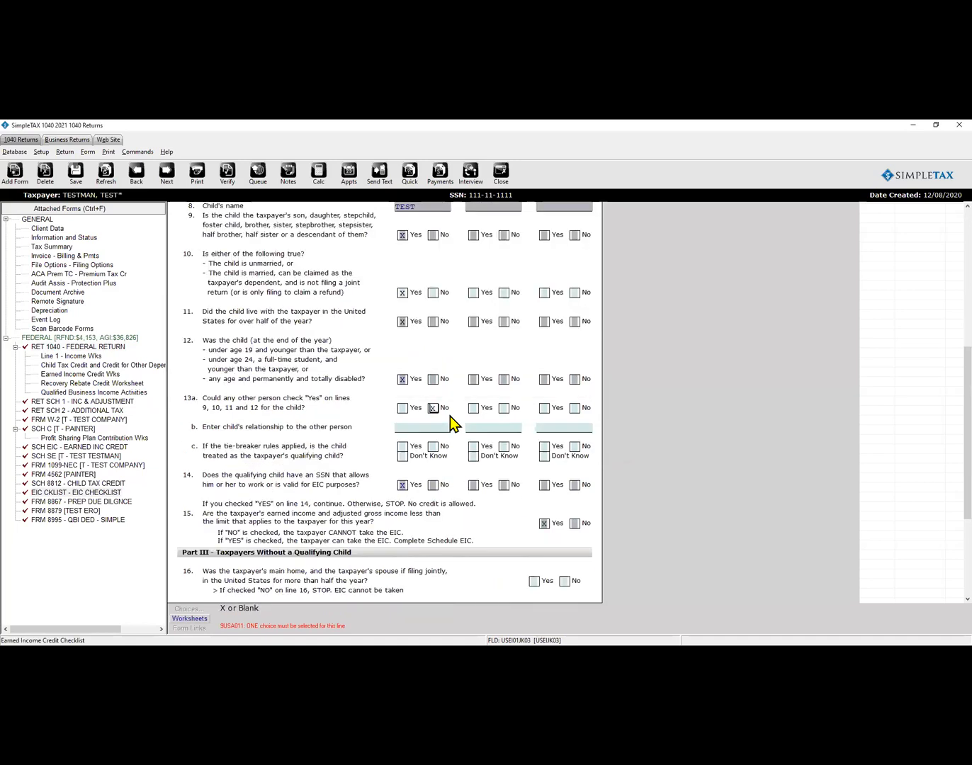
key(ctrl+e)
key(Return)
Answer Form 8867 lines 1–3 Yes and line 4 No.
key(x)
key(ctrl+e)
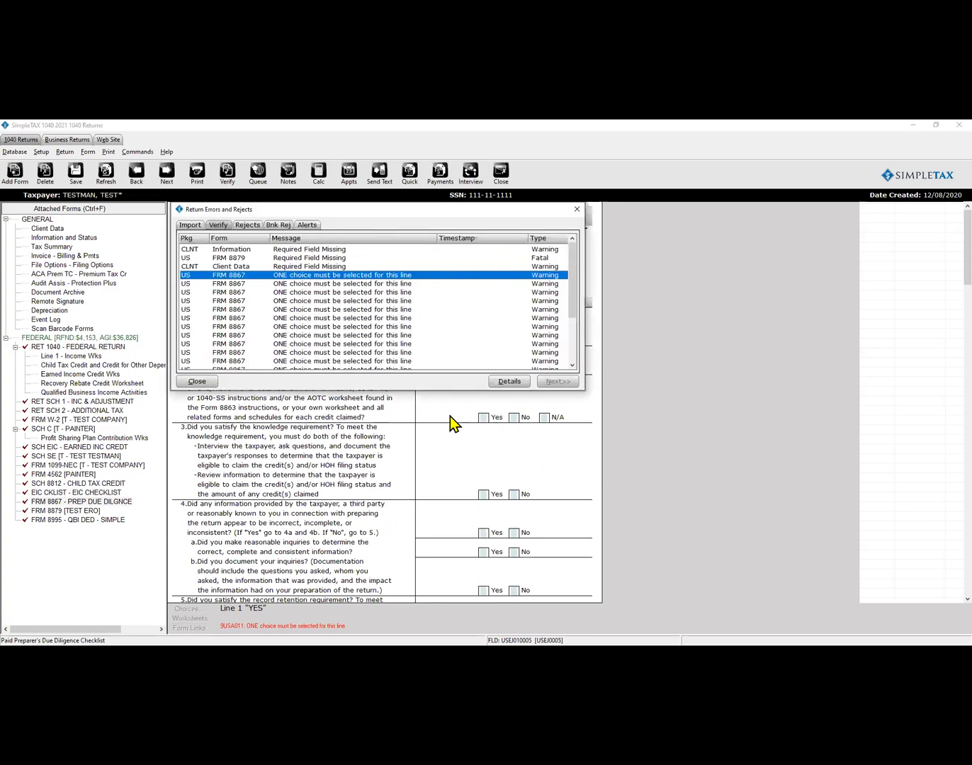
key(Return)
key(x)
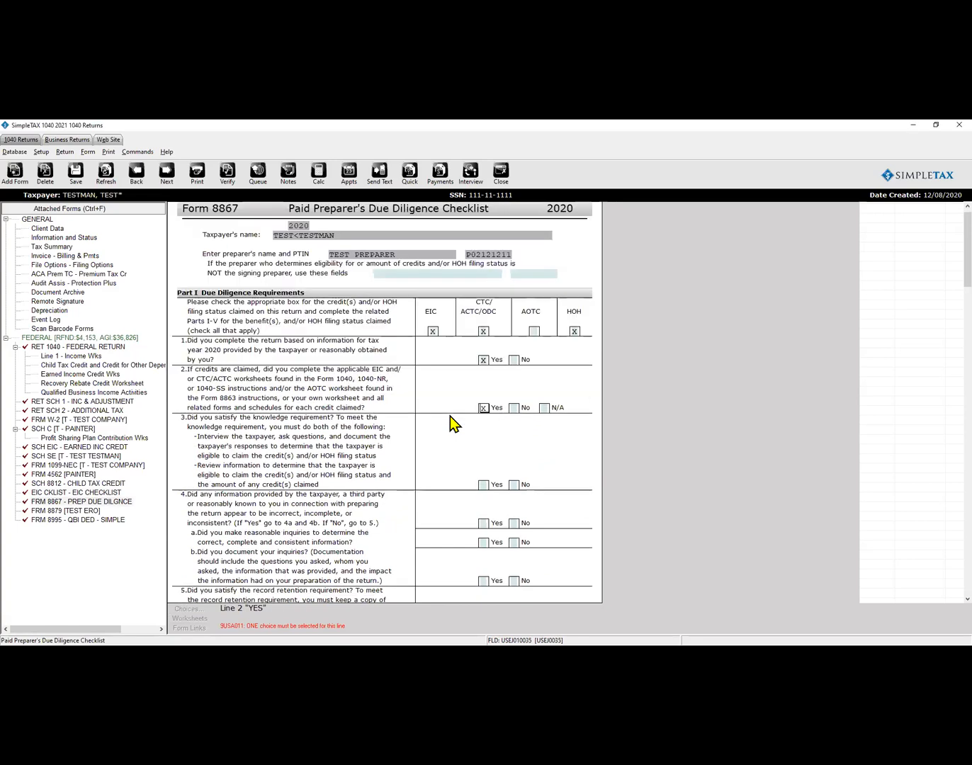
key(ctrl+e)
key(Return)
key(x)
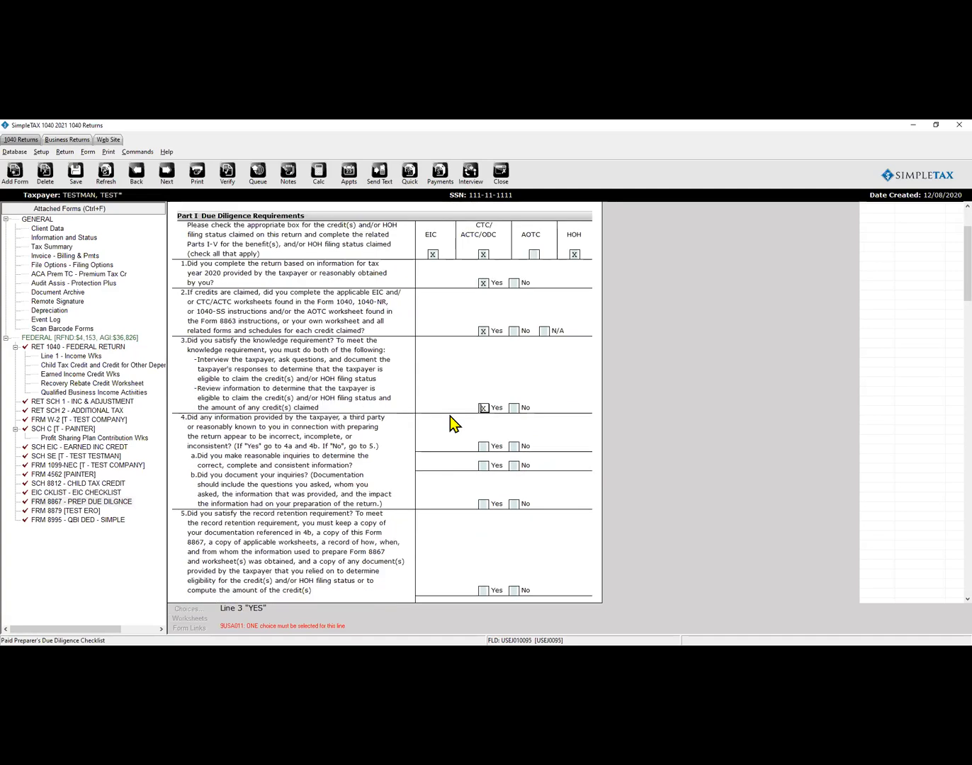
key(ctrl+e)
key(Tab)
key(x)
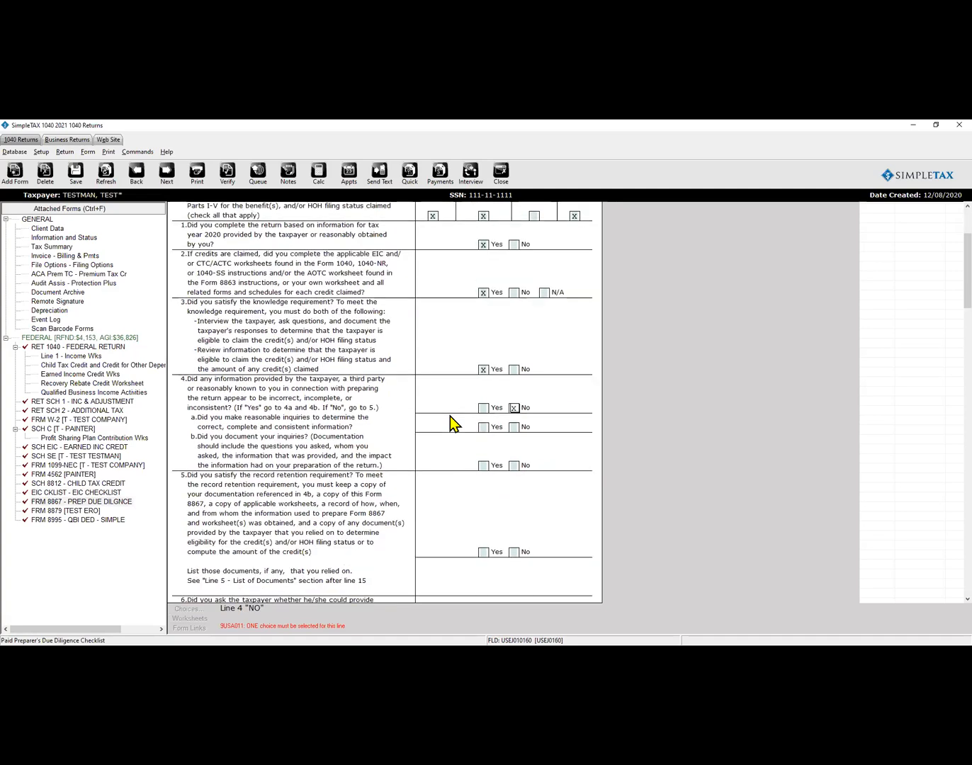
Answer Yes on Form 8867 lines 5 through 8 and the line 15 certification.
key(Return)
key(x)
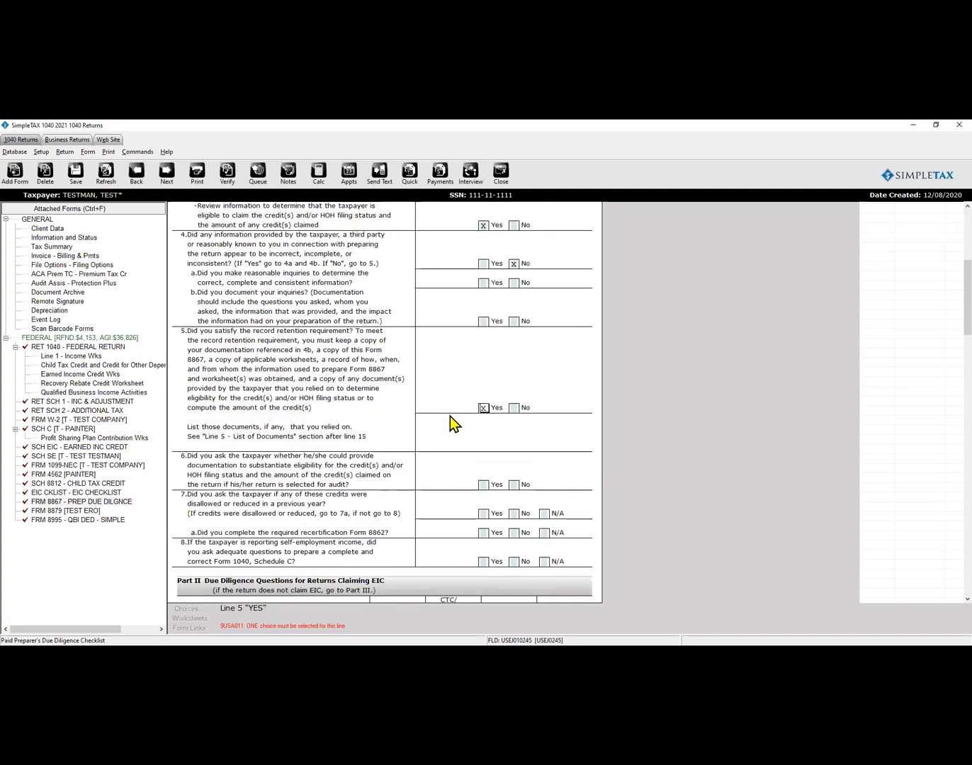
key(Return)
key(x)
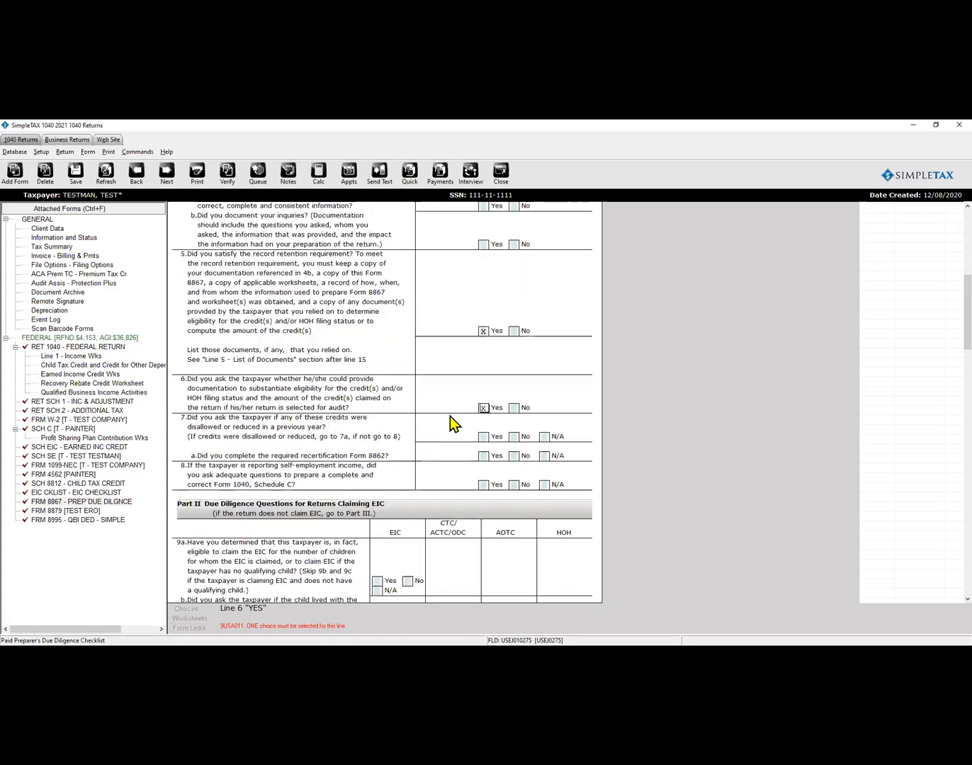
key(Return)
key(x)
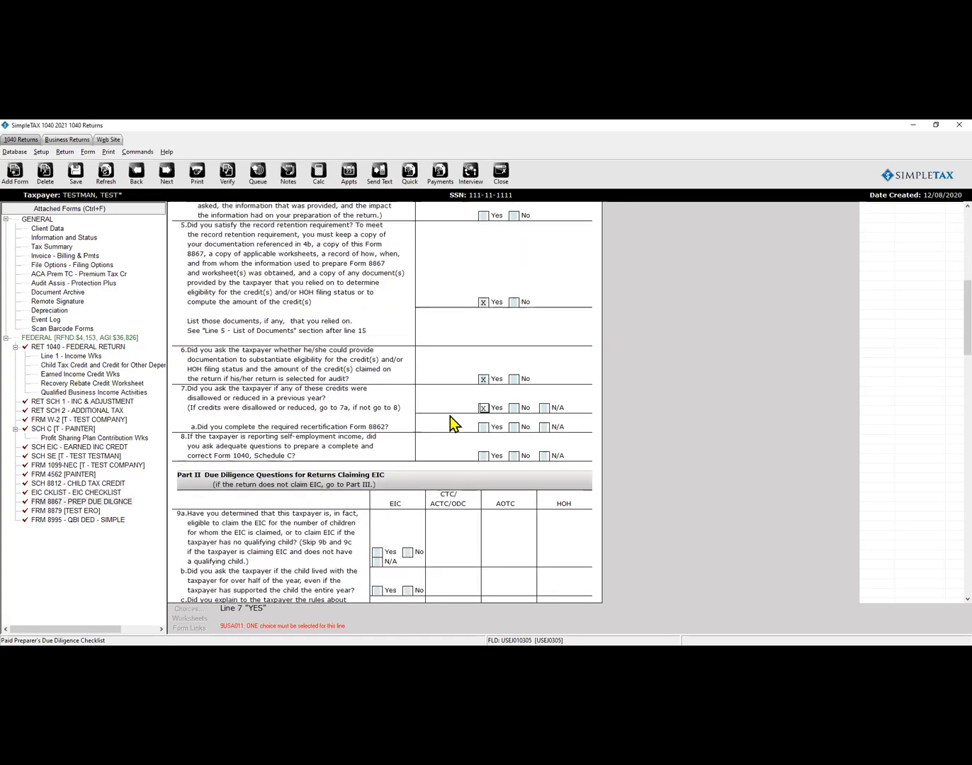
key(Return)
key(x)
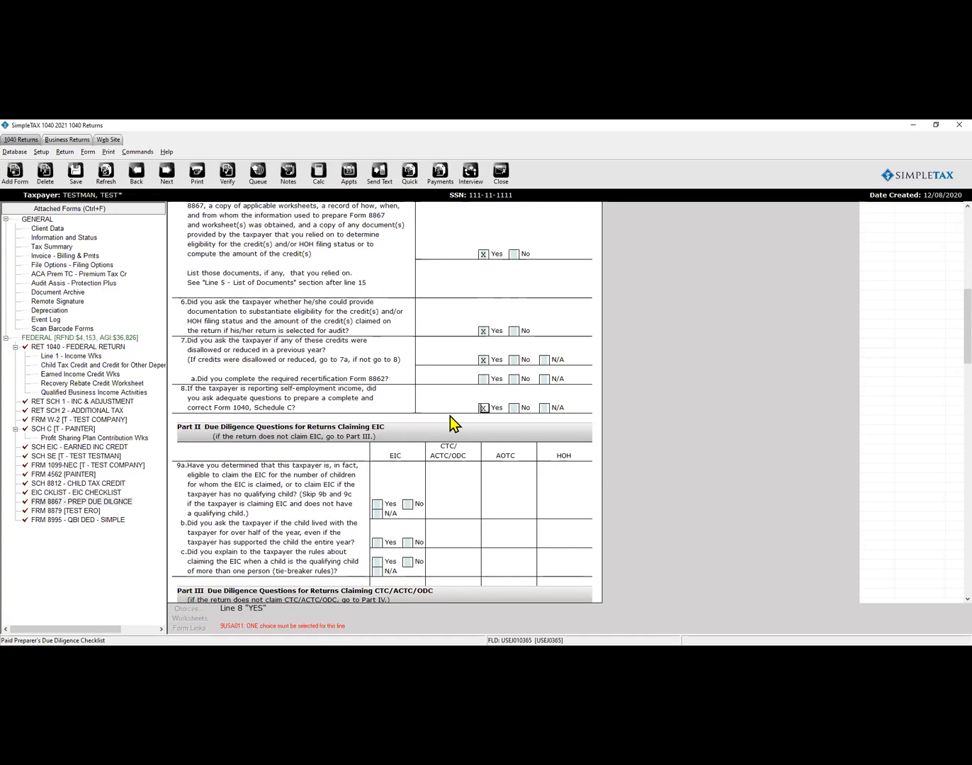
key(Return)
key(x)
key(Return)
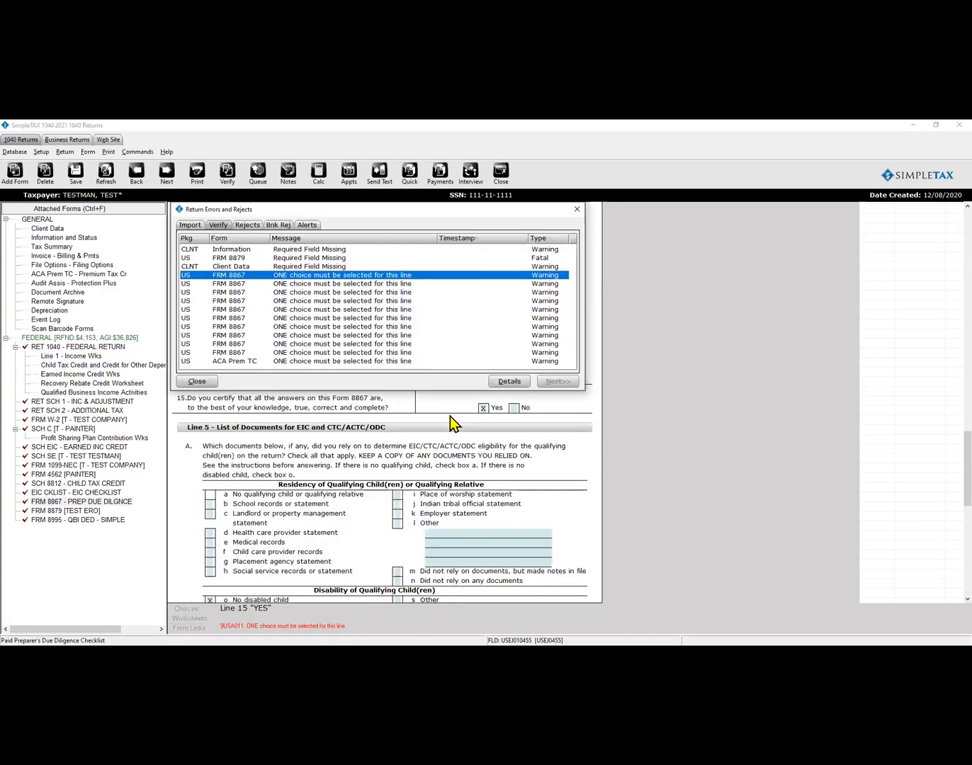
Answer Yes on Form 8867 EIC lines 9a, 9b and 9c.
key(Return)
key(x)
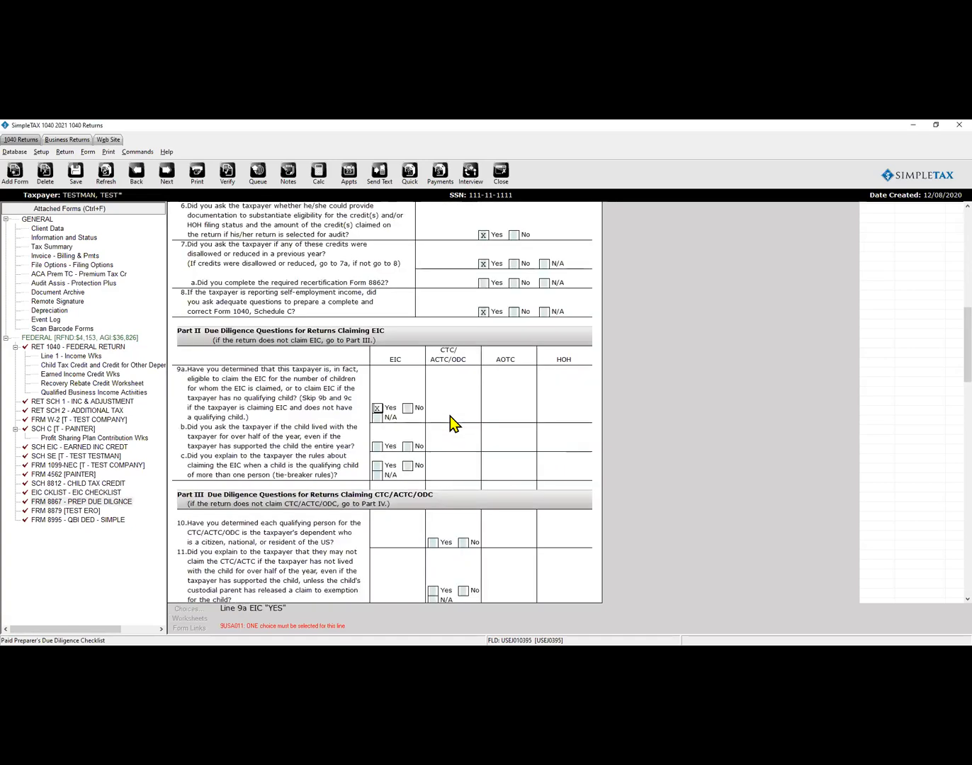
key(Return)
key(x)
key(Return)
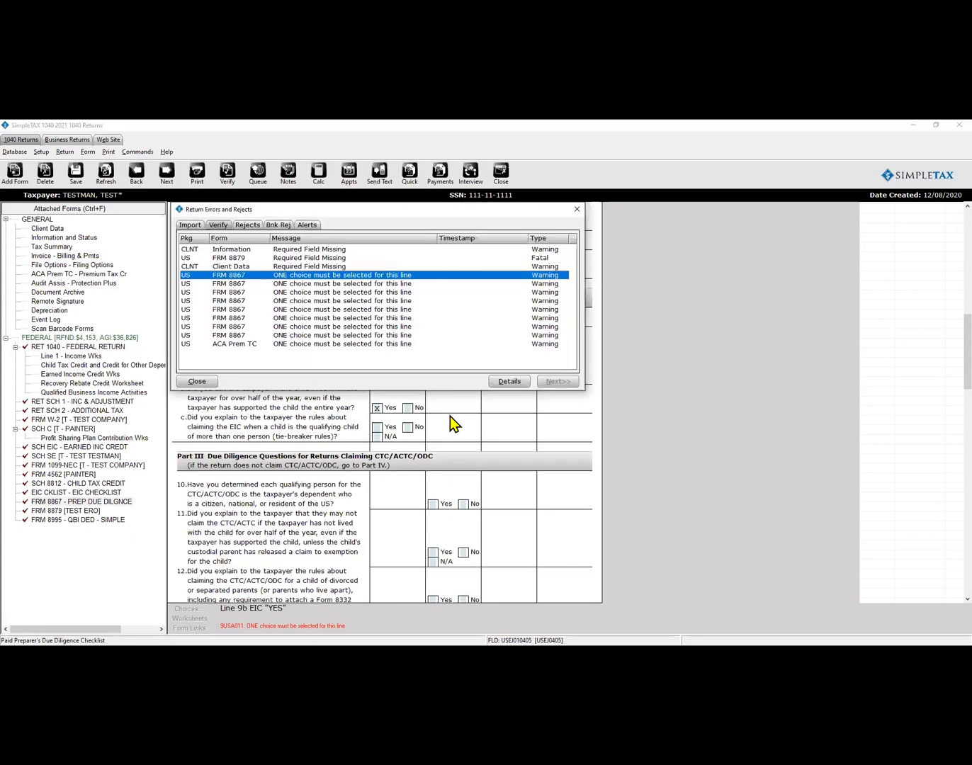
key(Return)
key(x)
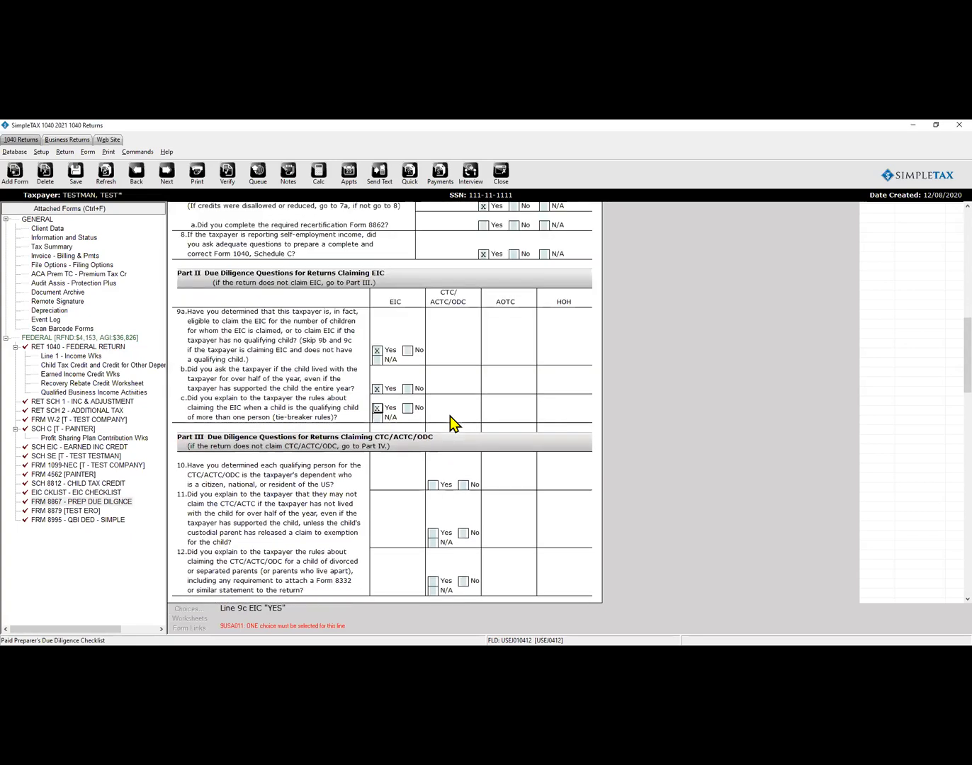
Answer Yes on CTC/ACTC/ODC lines 10–12 and HOH line 14, confirming line 15.
key(Return)
key(x)
key(Return)
key(x)
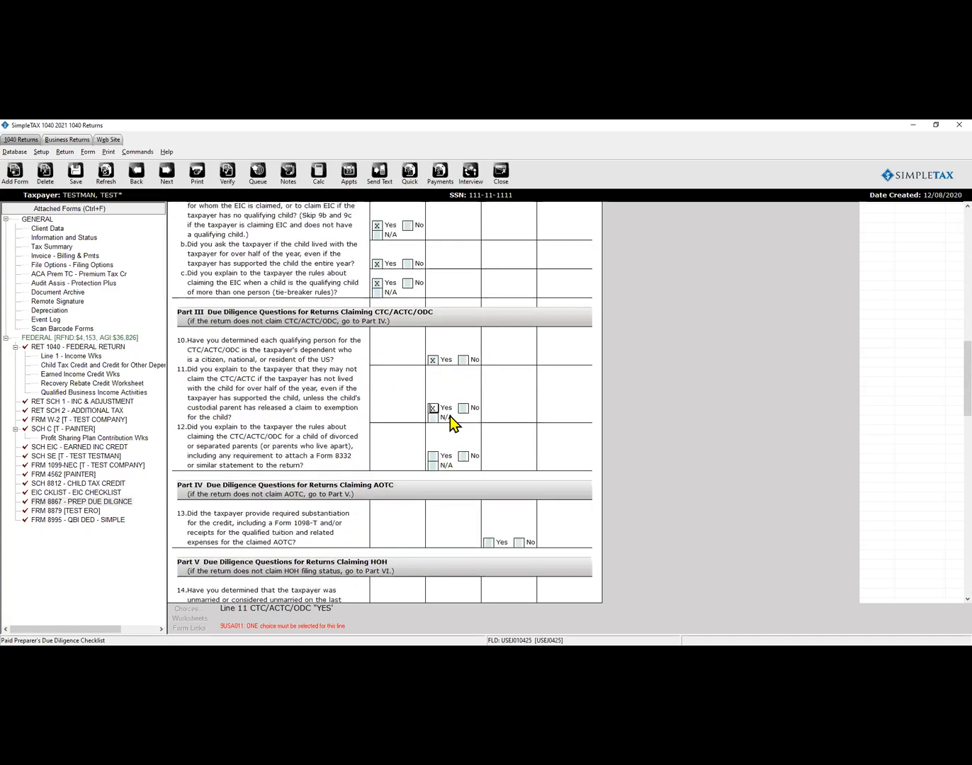
key(Return)
key(x)
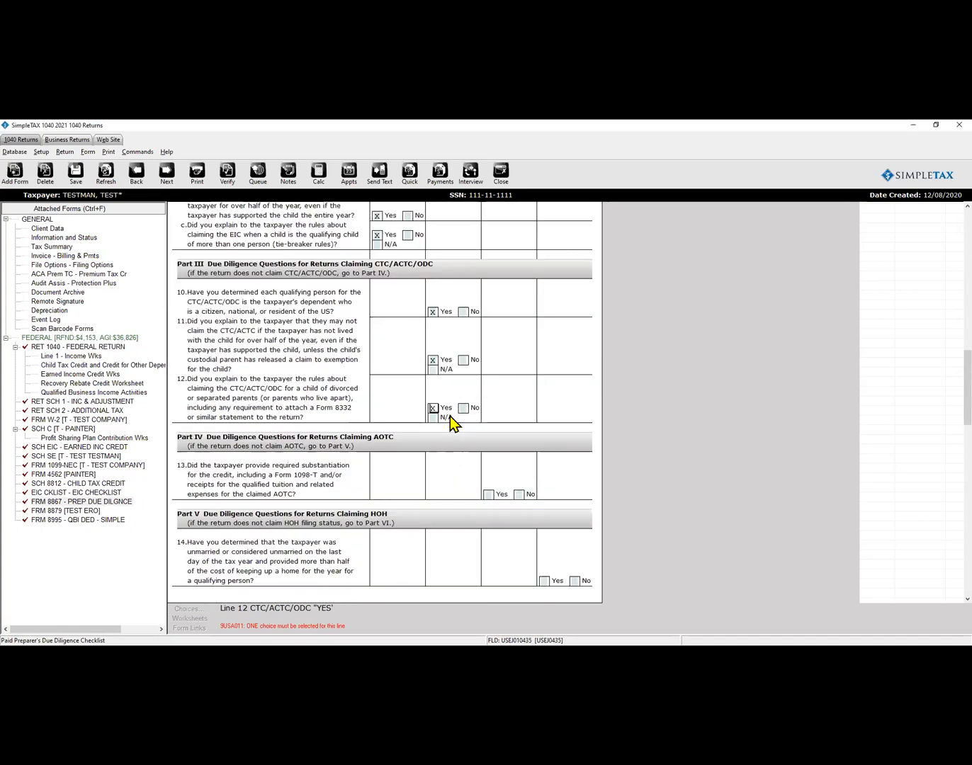
key(Return)
key(x)
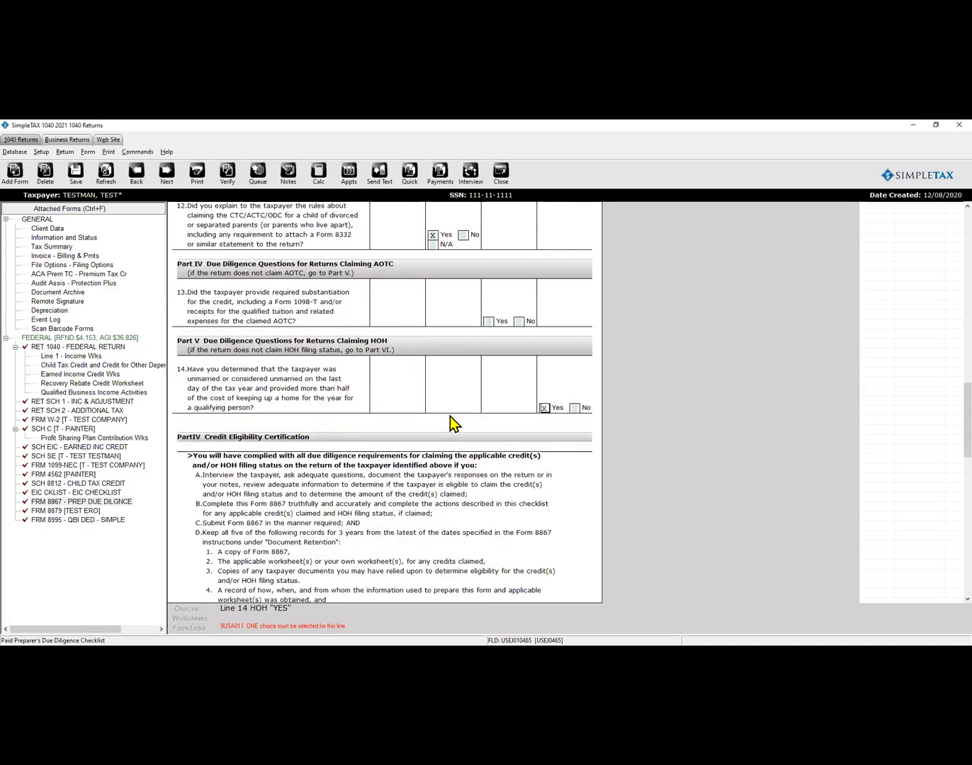
key(Return)
key(x)
key(Return)
key(x)
Tick Business license as a Schedule C supporting document on Form 8867.
key(ctrl+e)
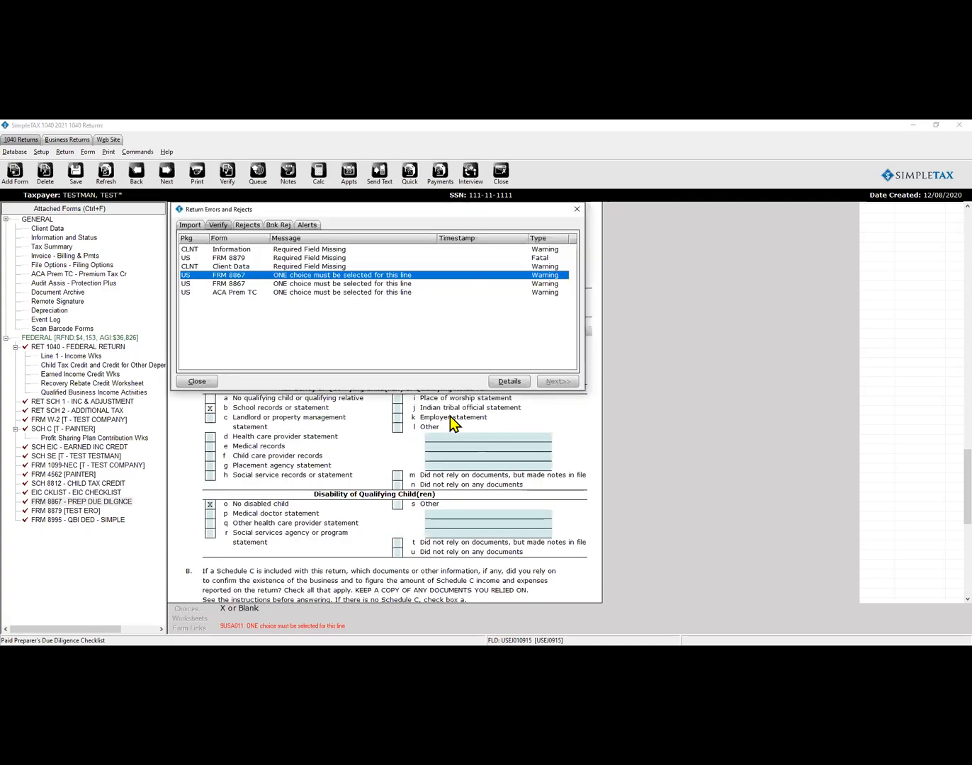
key(Return)
key(ctrl+e)
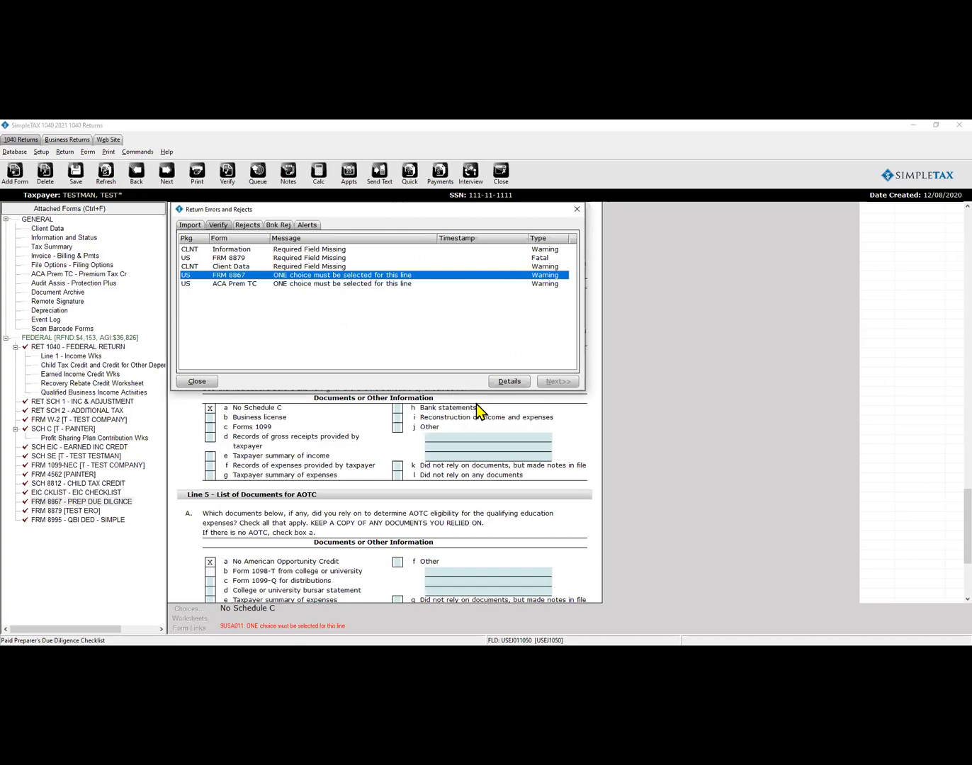
click(187, 384)
click(211, 418)
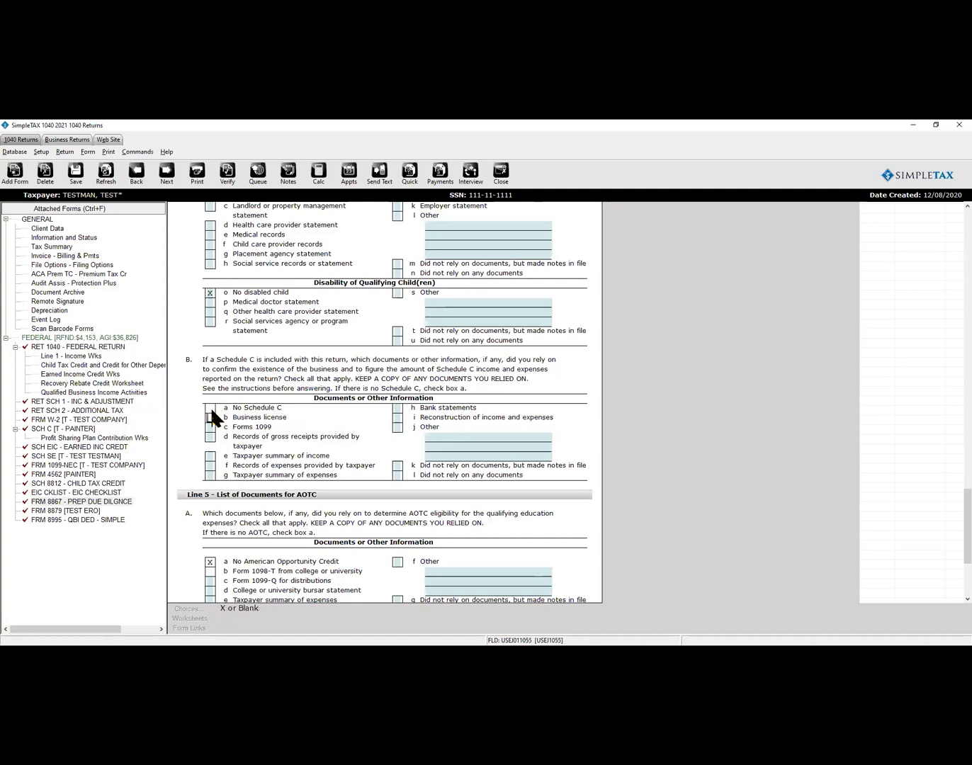
text(X)
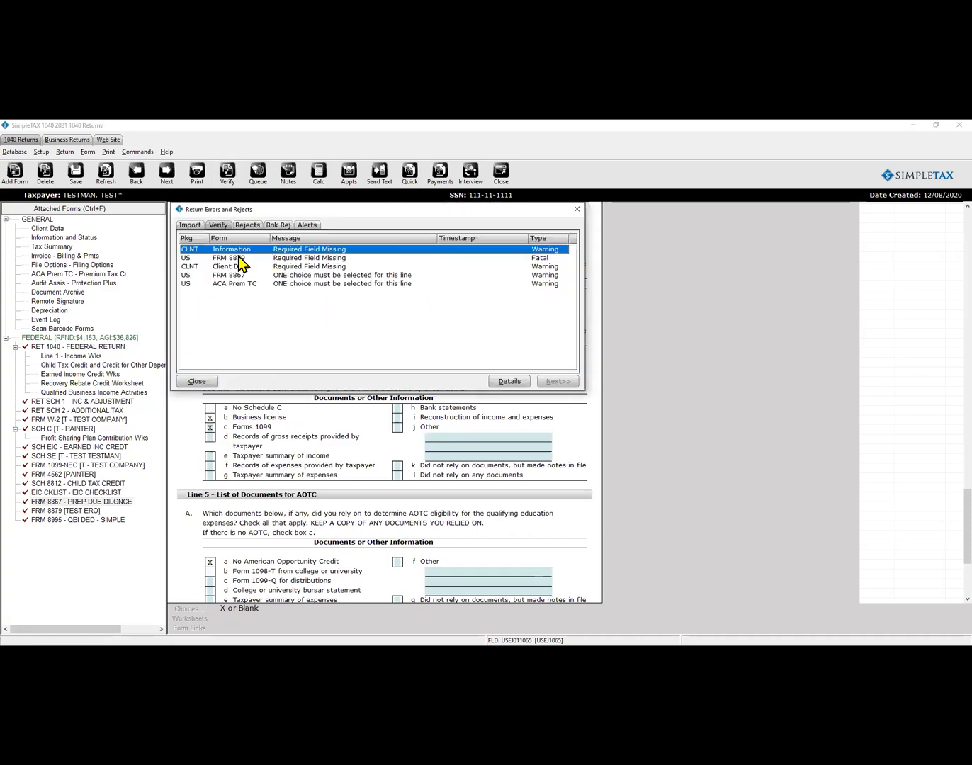
Tick Separation agreement as a Head of Household document and re-verify the return.
click(240, 275)
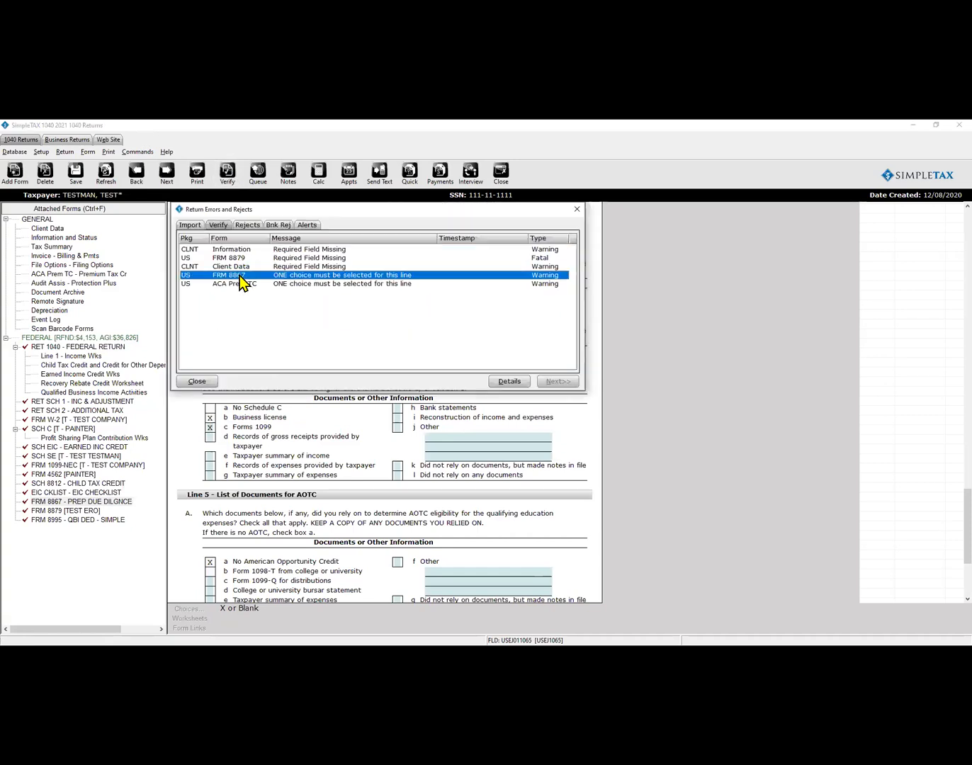
double_click(241, 276)
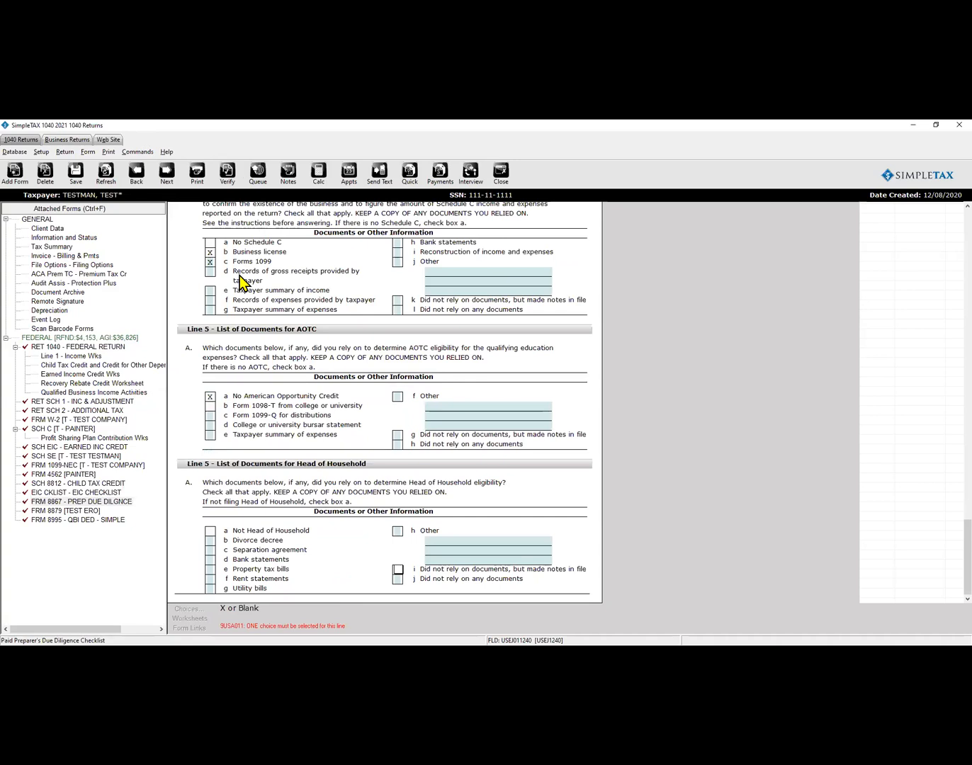
click(214, 540)
click(211, 551)
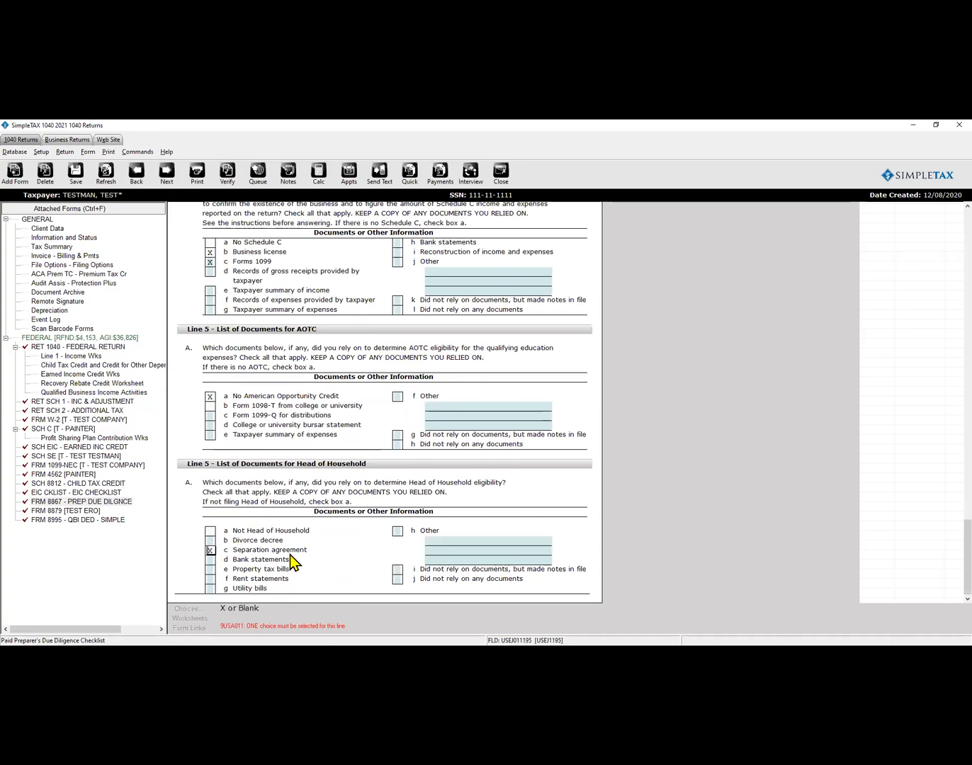
key(ctrl+e)
key(Return)
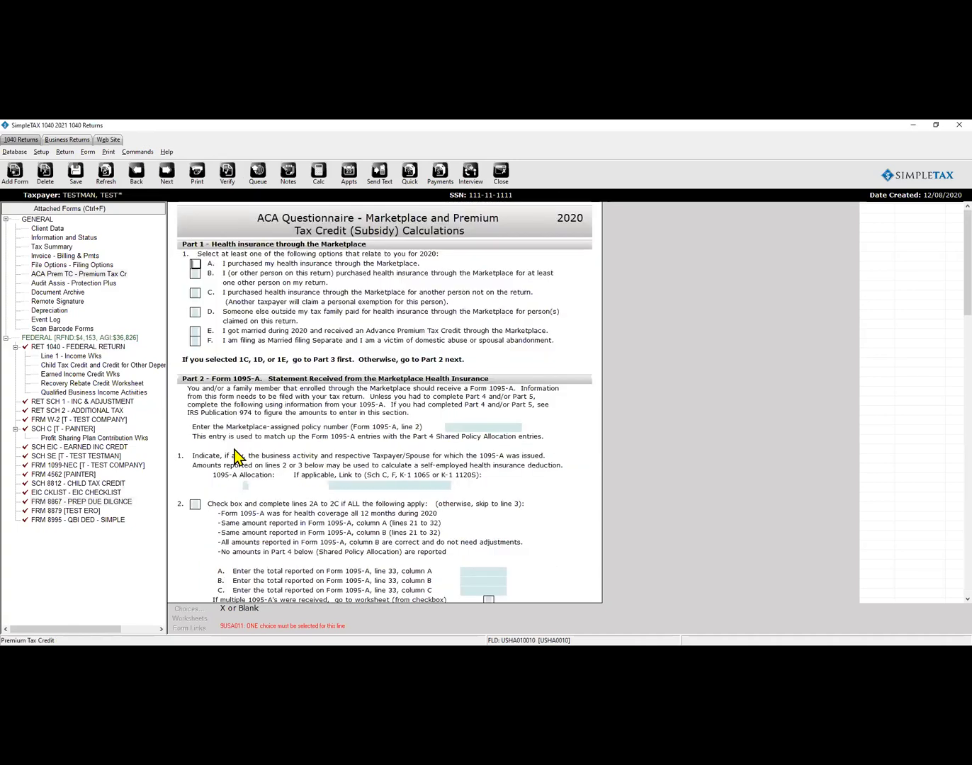
Clear the Marketplace health insurance mark in the taxpayer's Client Data.
click(58, 230)
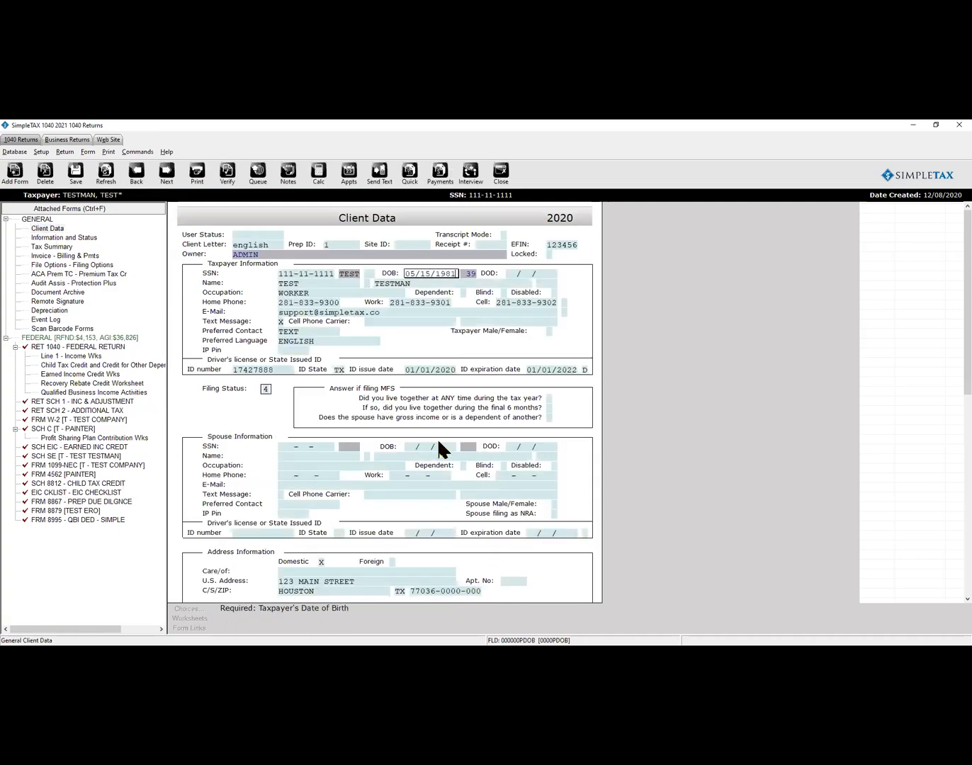
scroll(454, 474, down, 8)
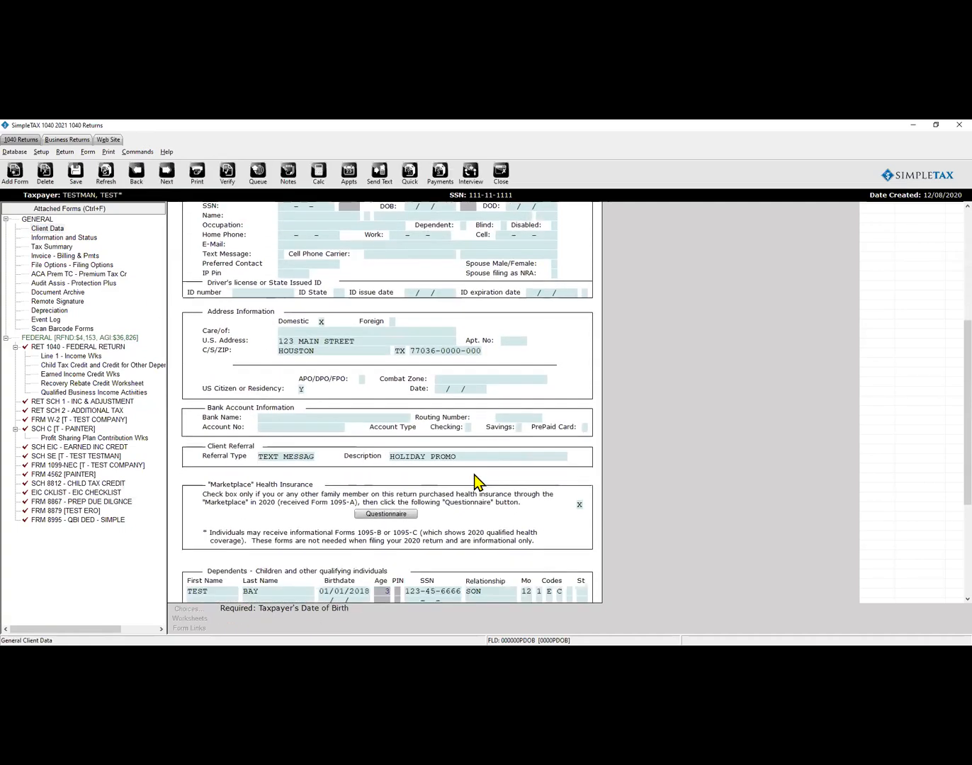
click(580, 505)
key(Delete)
key(Tab)
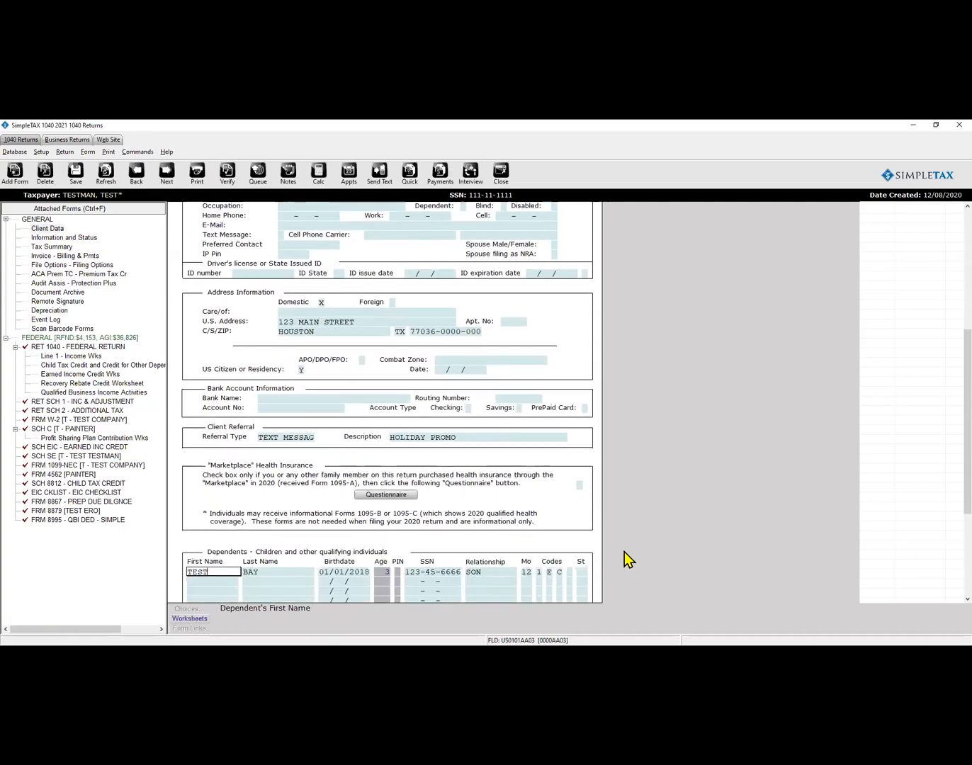
Set the missing cell phone carrier to AT&T, then re-verify, leaving the Form 8879 error.
click(227, 182)
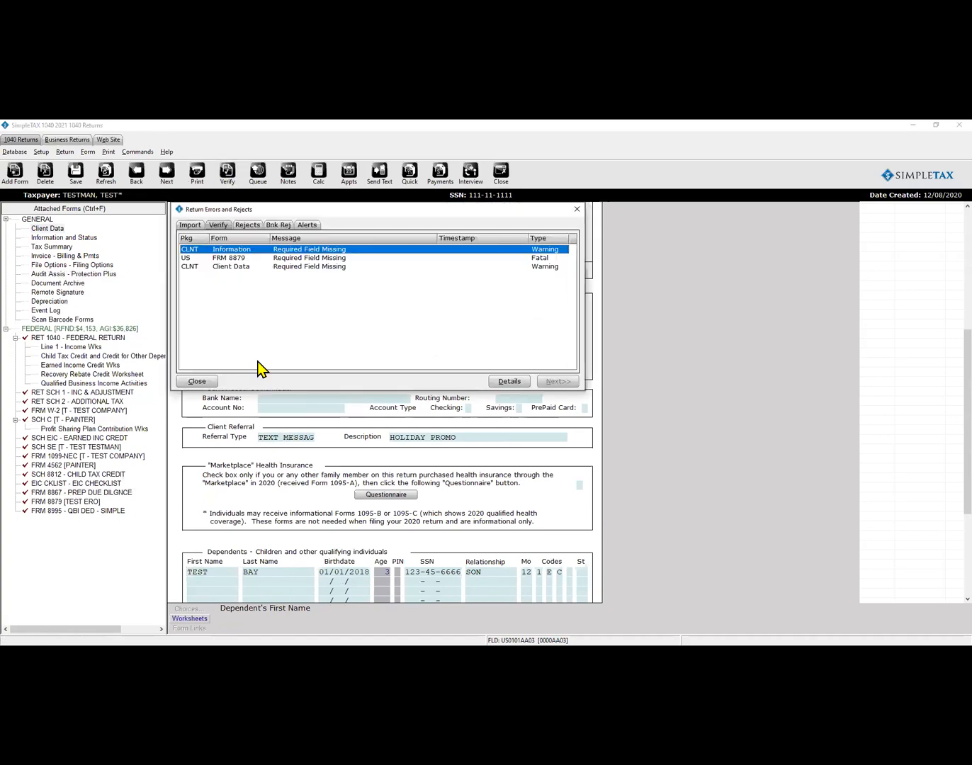
double_click(236, 270)
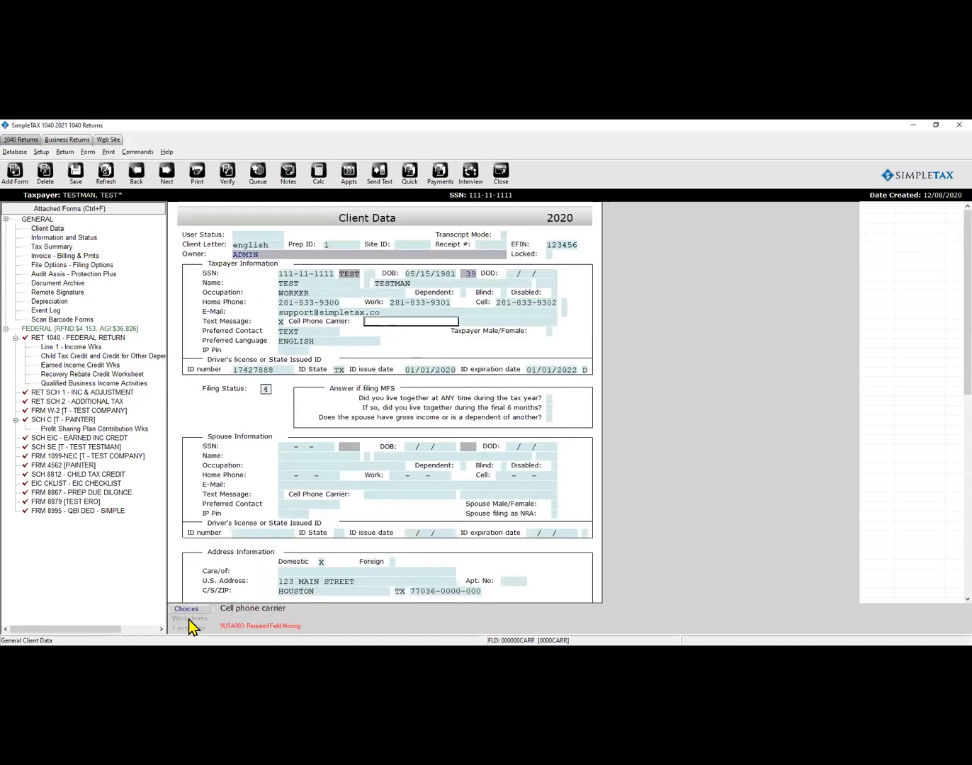
click(187, 611)
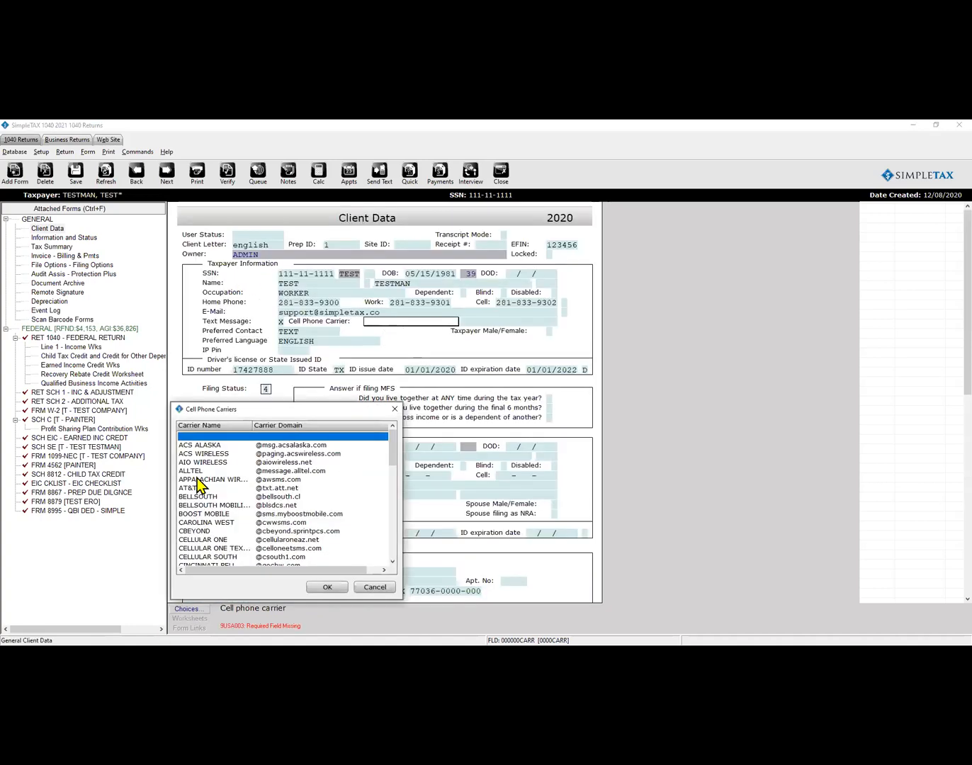
click(194, 491)
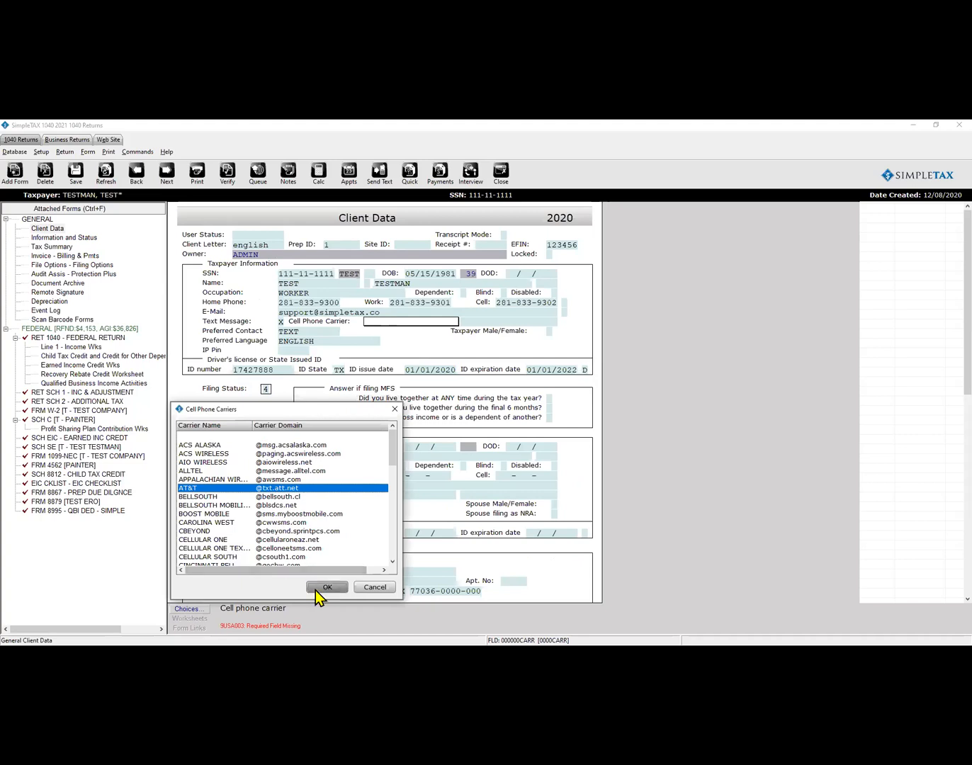
click(315, 587)
click(229, 171)
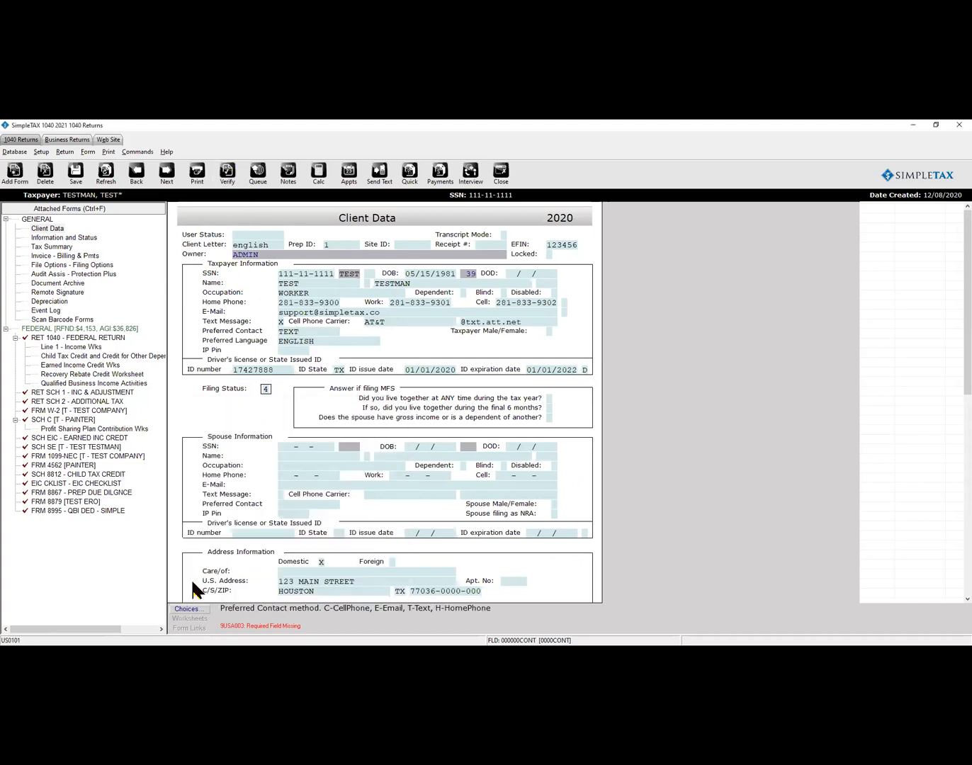
click(235, 260)
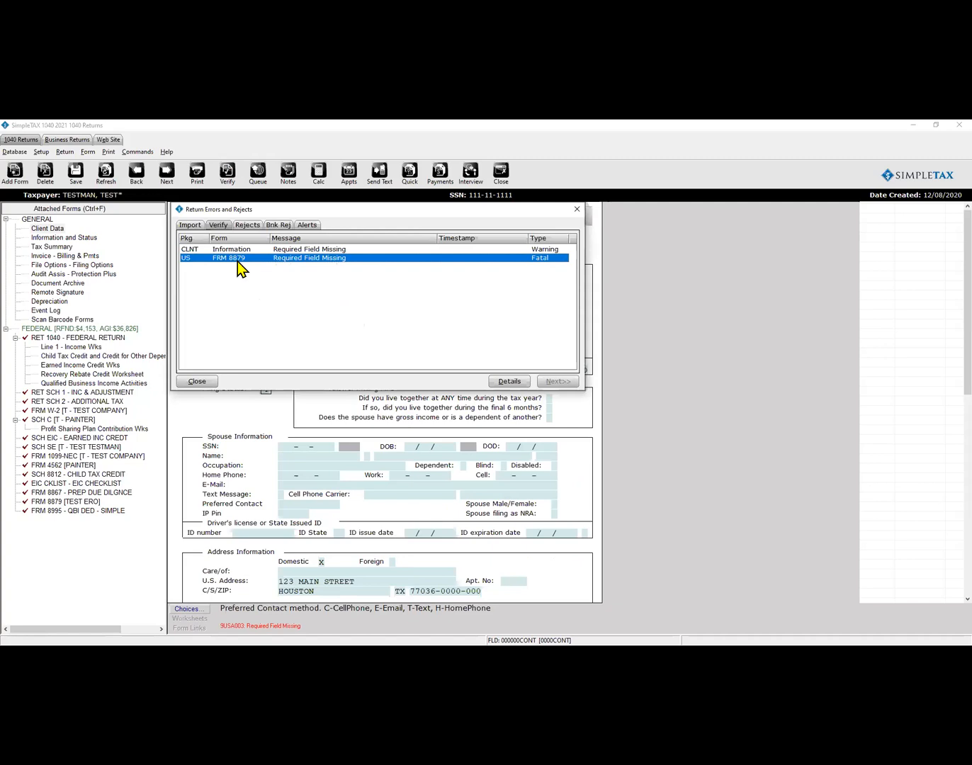
double_click(238, 258)
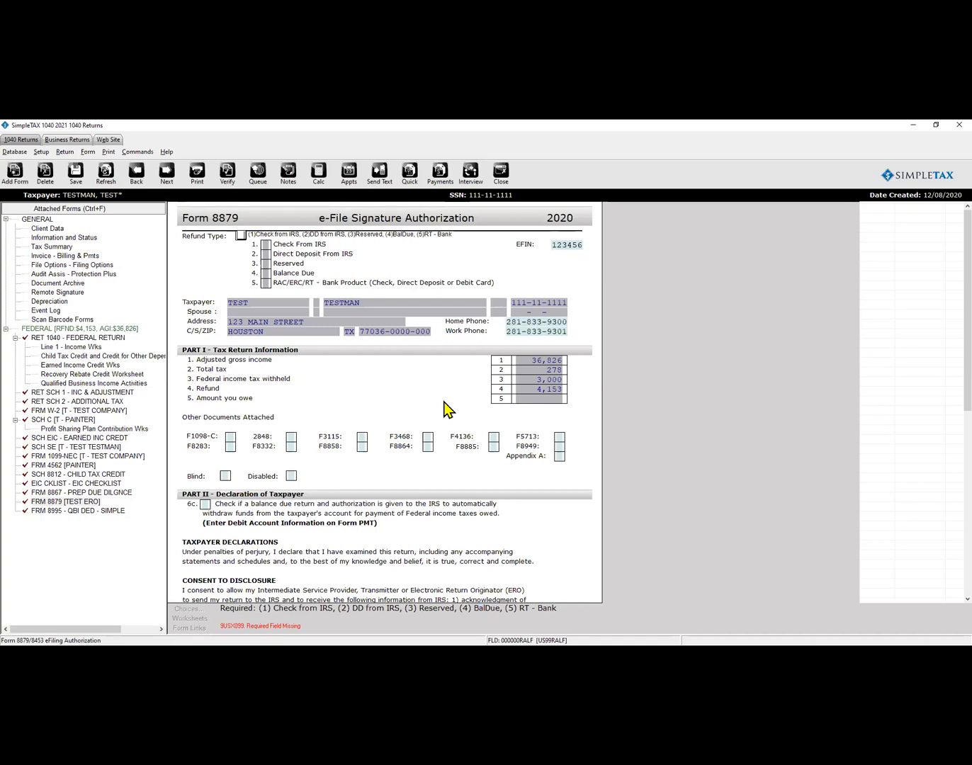
Enter refund type 1 (Check From IRS) on Form 8879, acknowledge the fee notice, close the errors.
text(1)
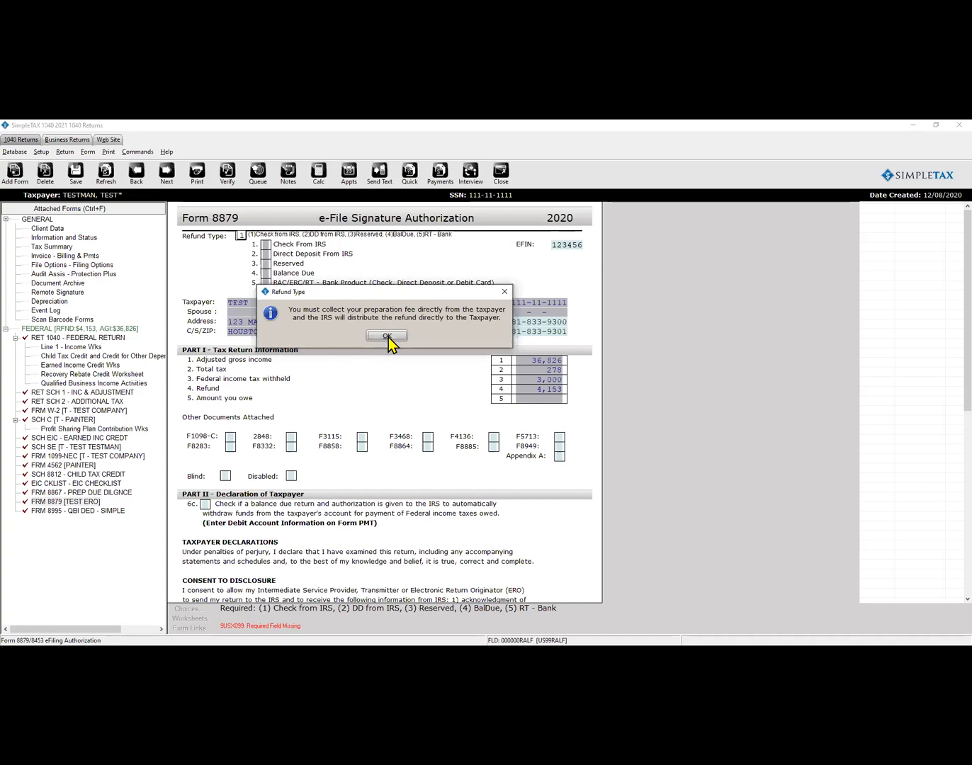
click(388, 337)
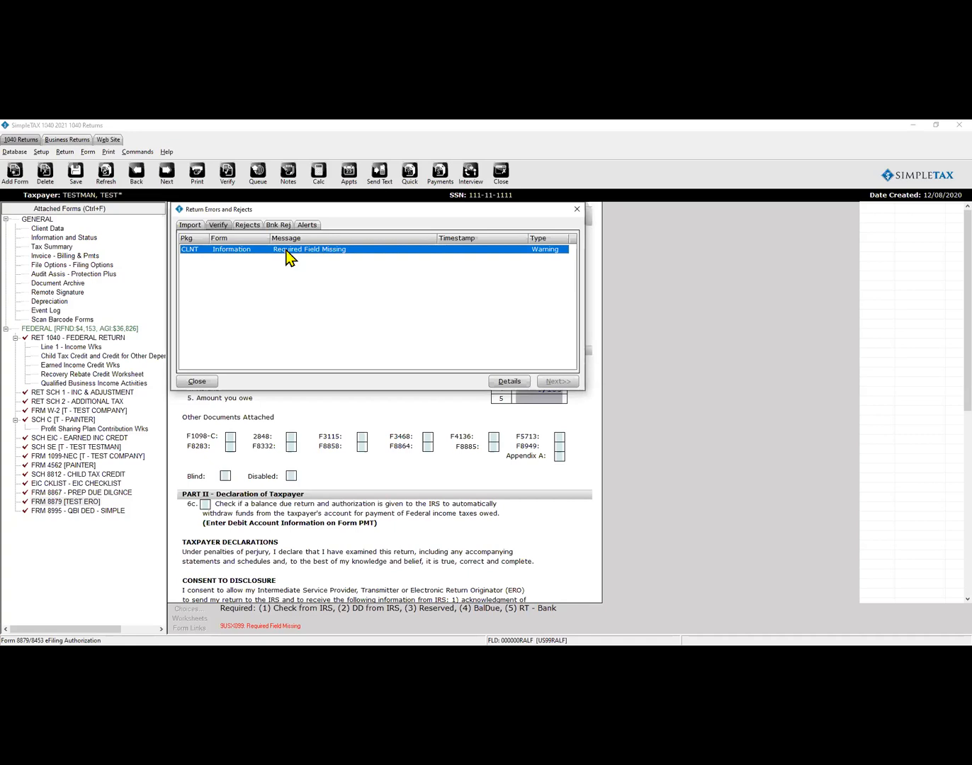
click(196, 383)
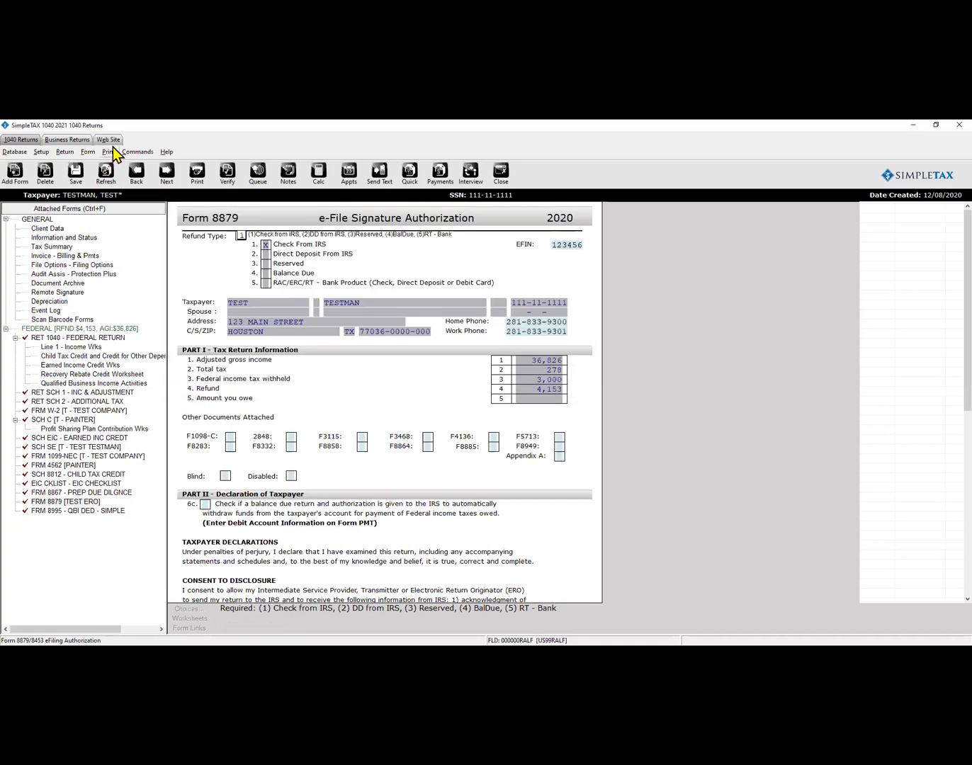
Try printing the Final Tax Return, dismiss the printing-unavailable notice, and re-verify the return.
click(109, 150)
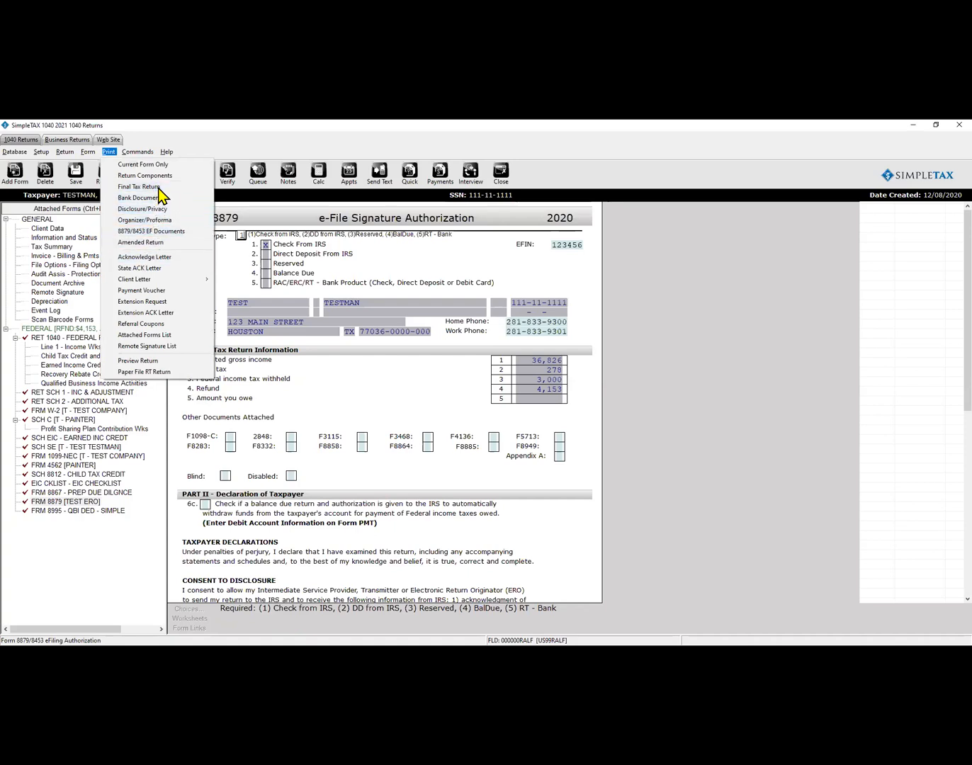
click(158, 189)
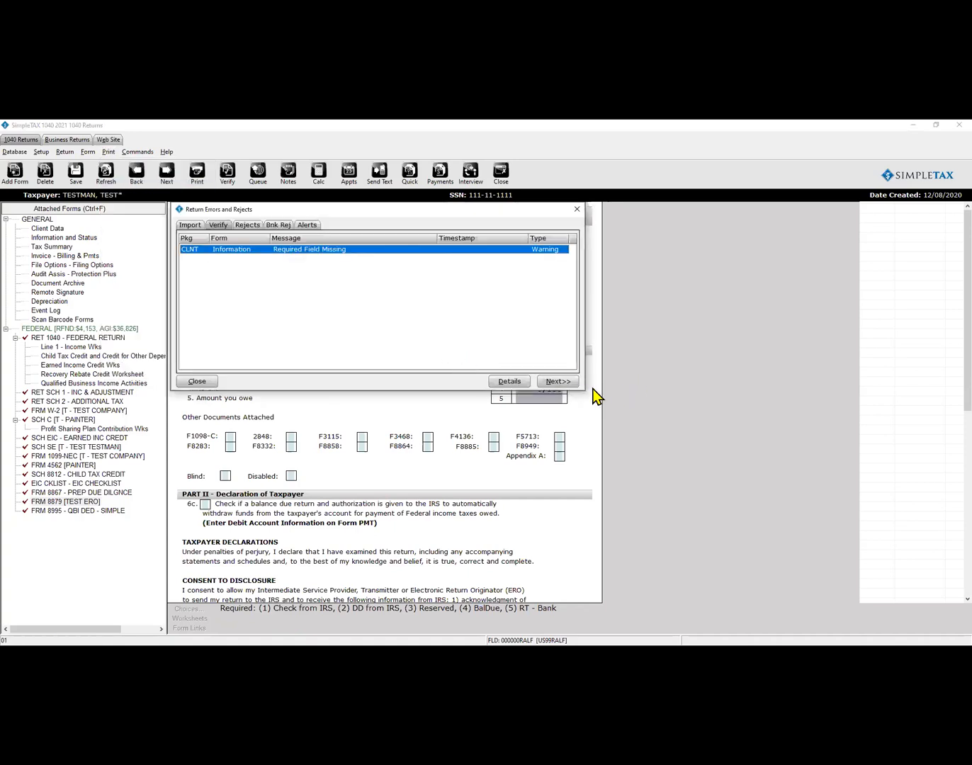
click(556, 382)
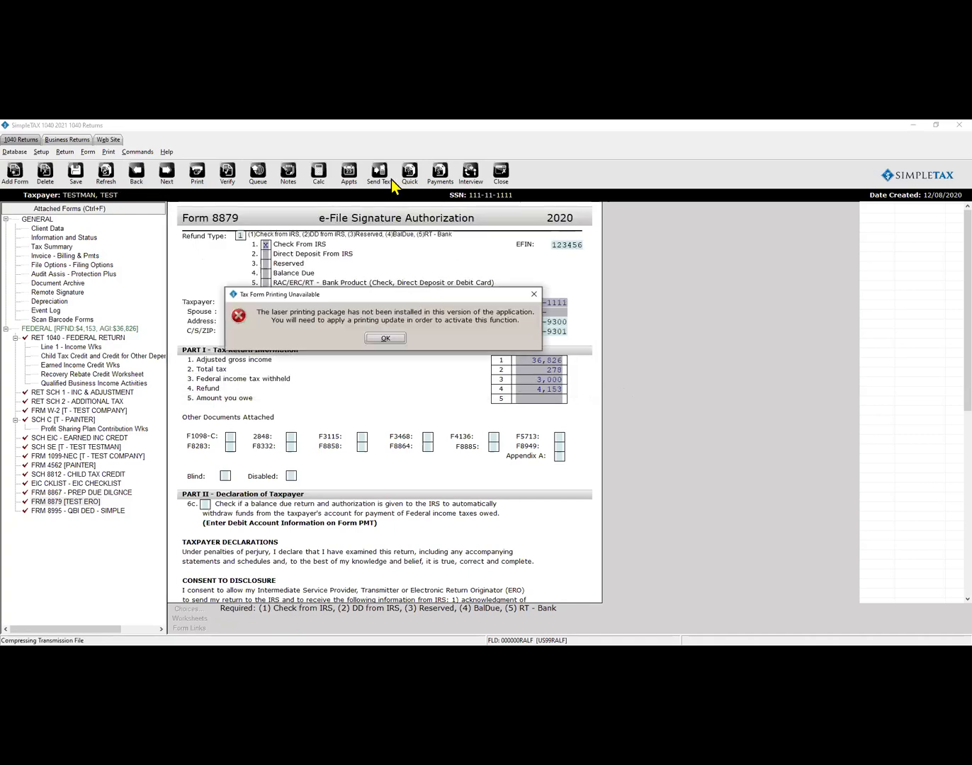
click(385, 338)
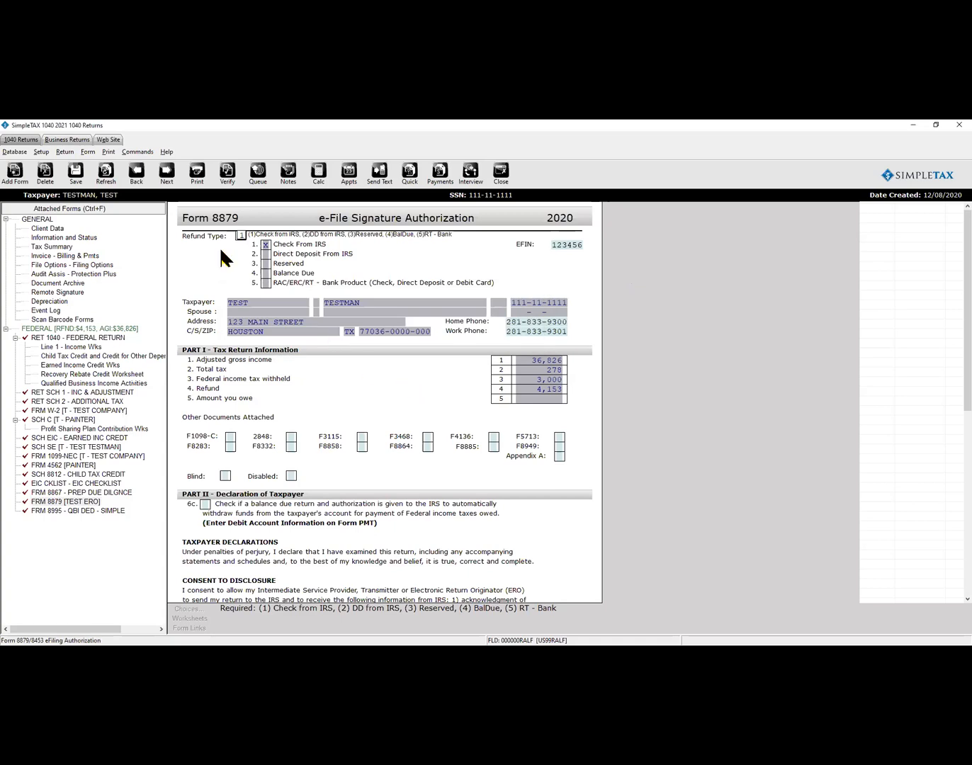
click(227, 175)
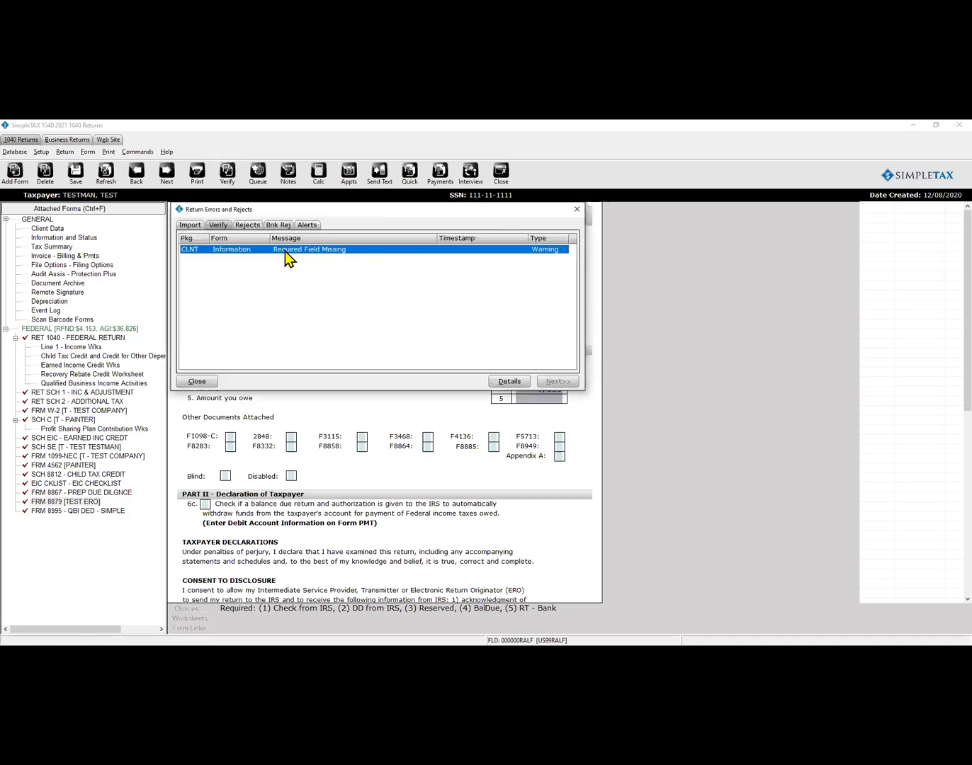
double_click(285, 250)
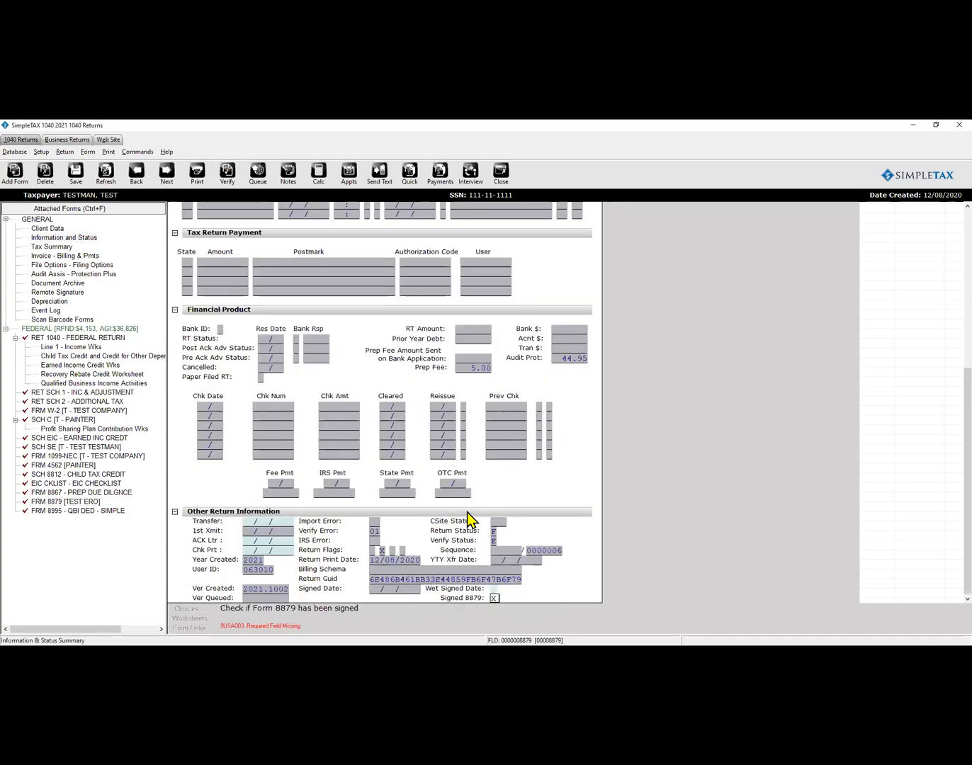
Mark Signed 8879 with X, verify no errors remain, and cancel the unsent text message.
click(227, 175)
click(196, 382)
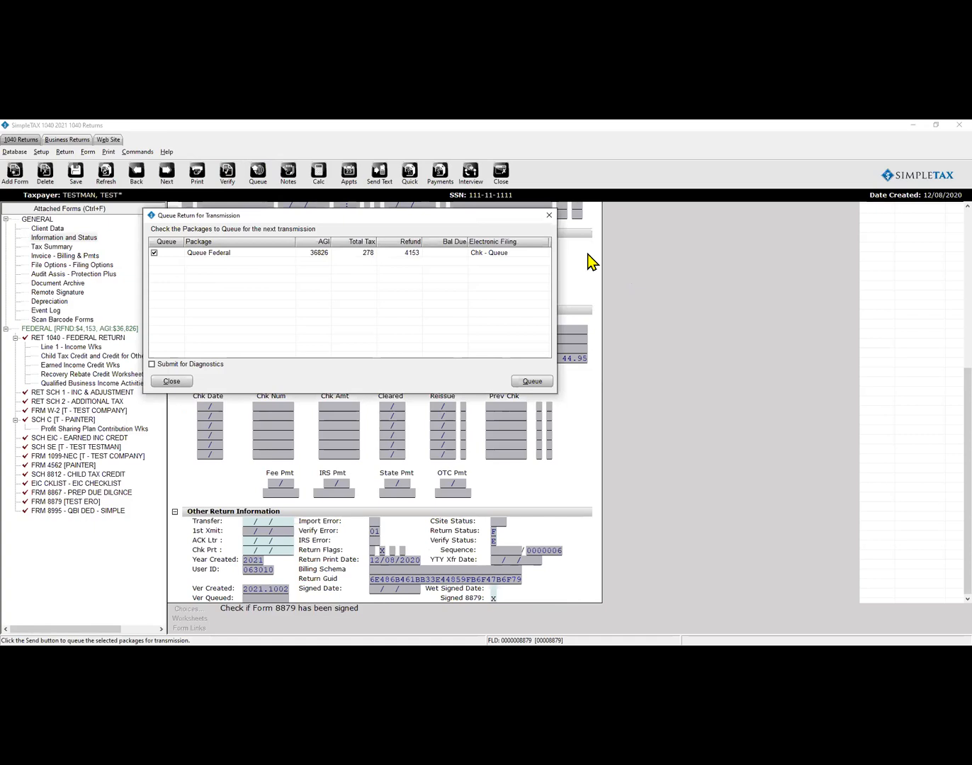
click(547, 215)
click(380, 174)
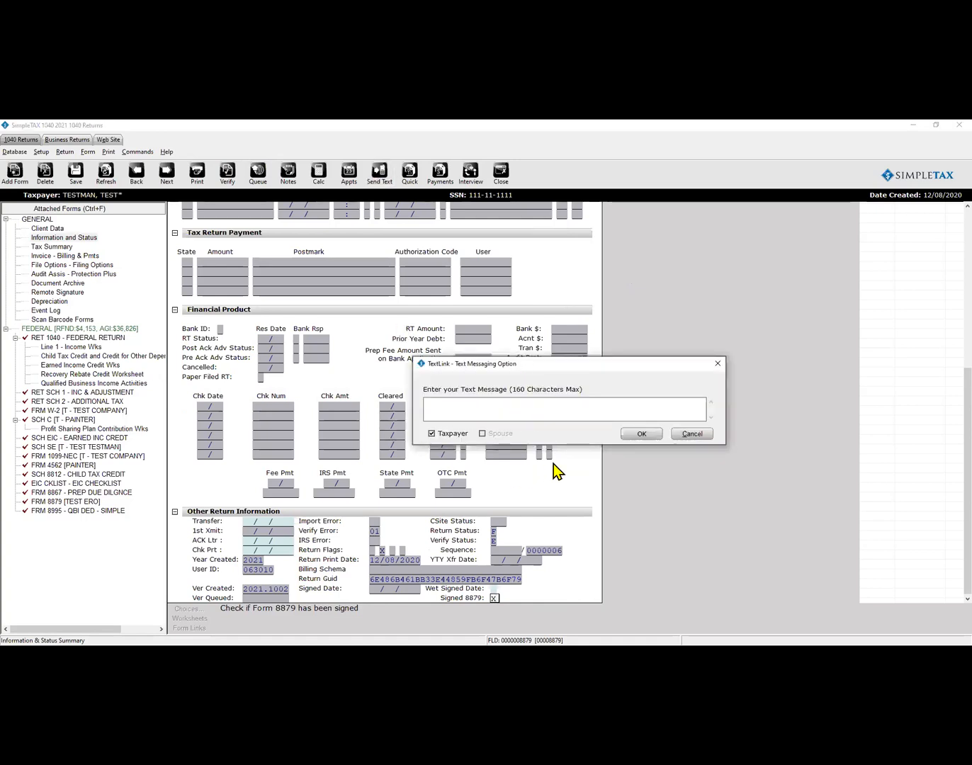
click(691, 435)
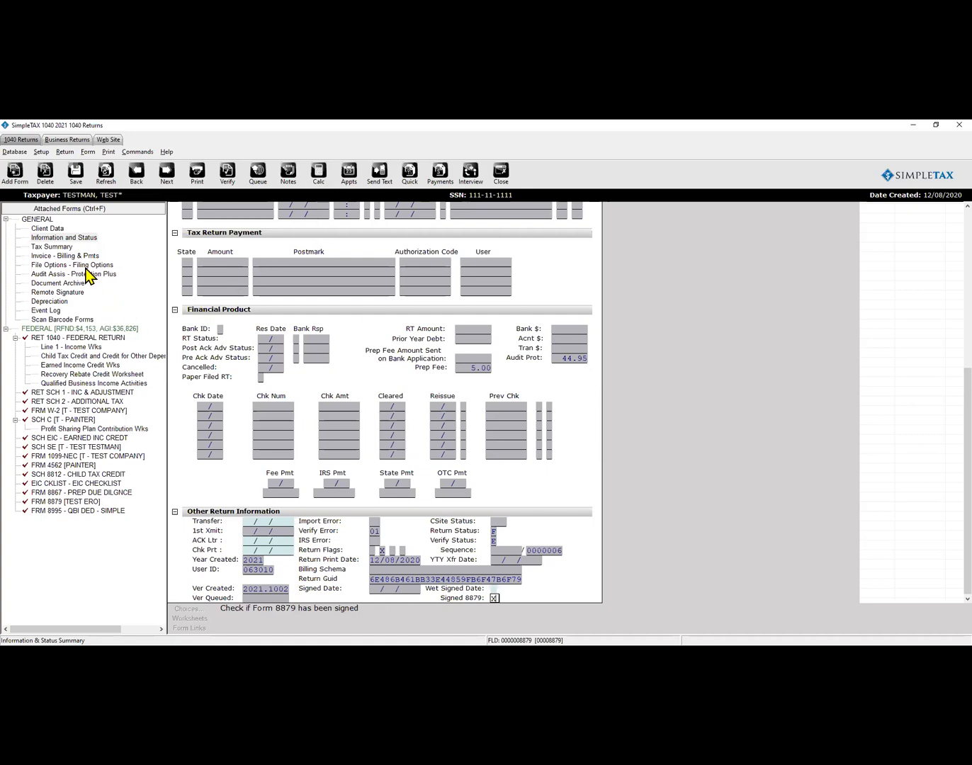
View the Filing Options fee comparison, then read through the Protection Plus membership agreement.
click(86, 267)
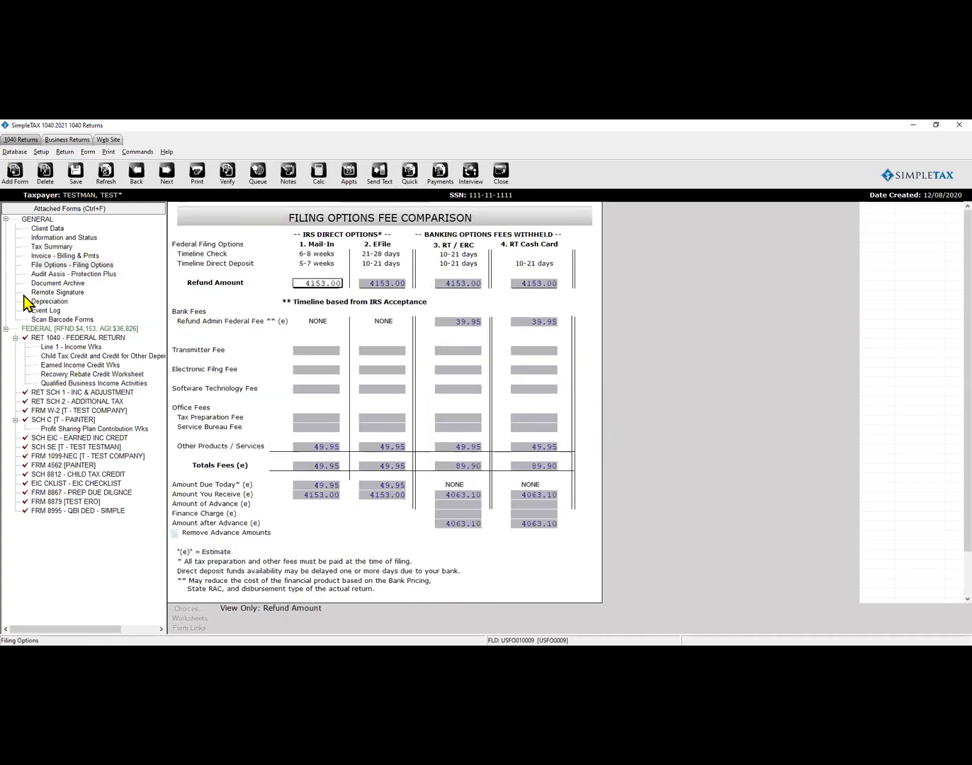
click(73, 274)
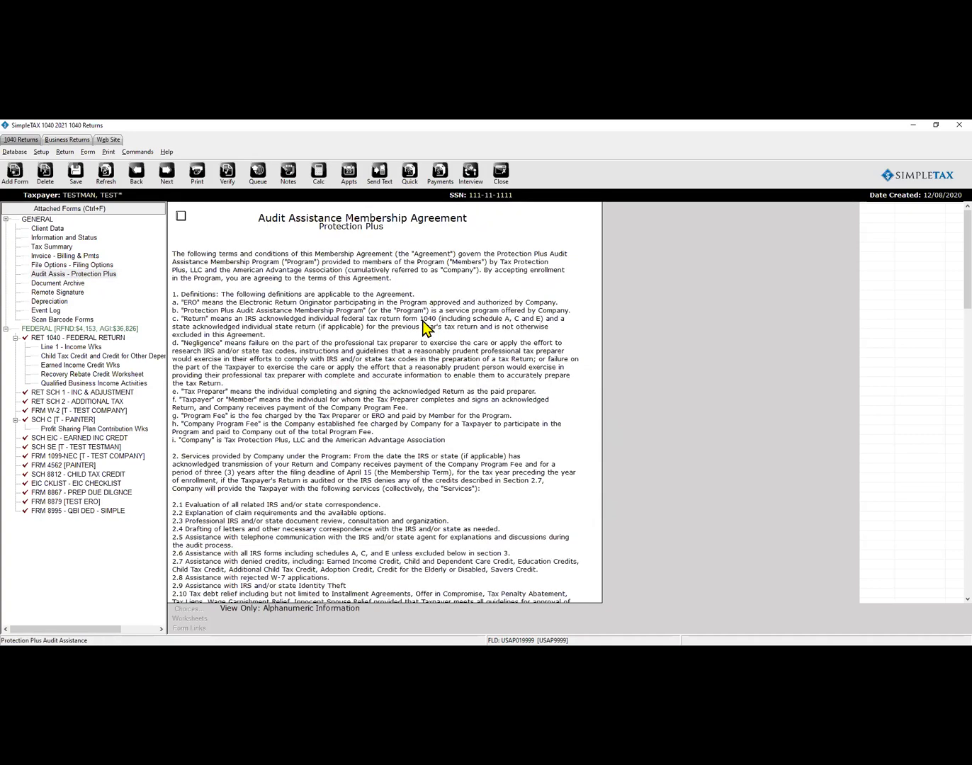
scroll(423, 327, down, 12)
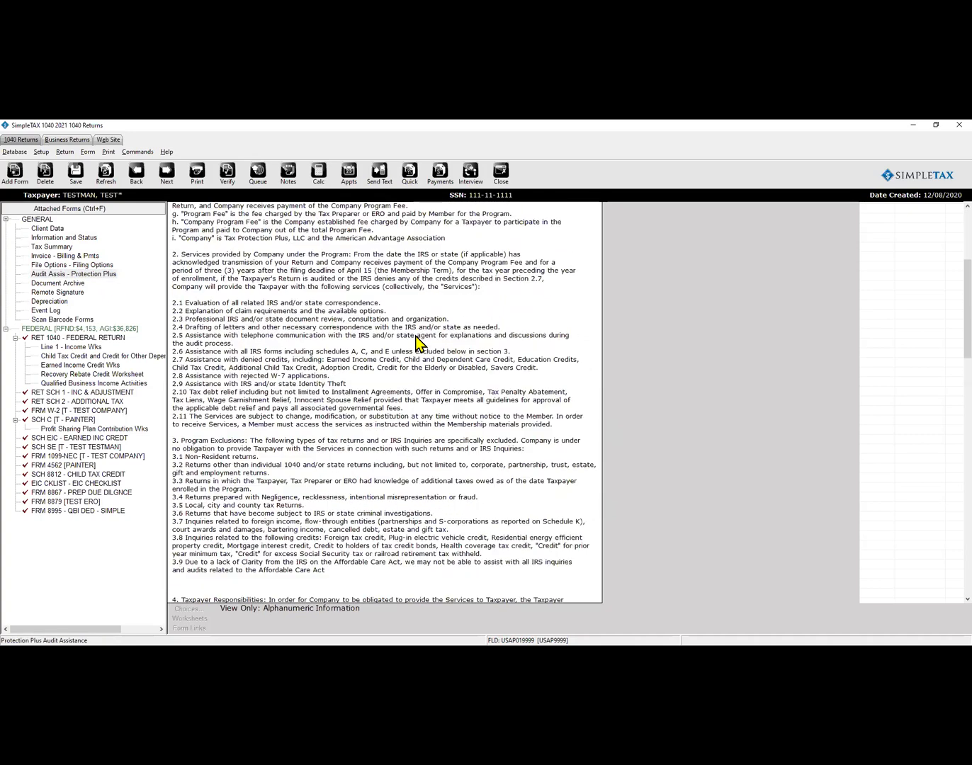
scroll(421, 341, down, 10)
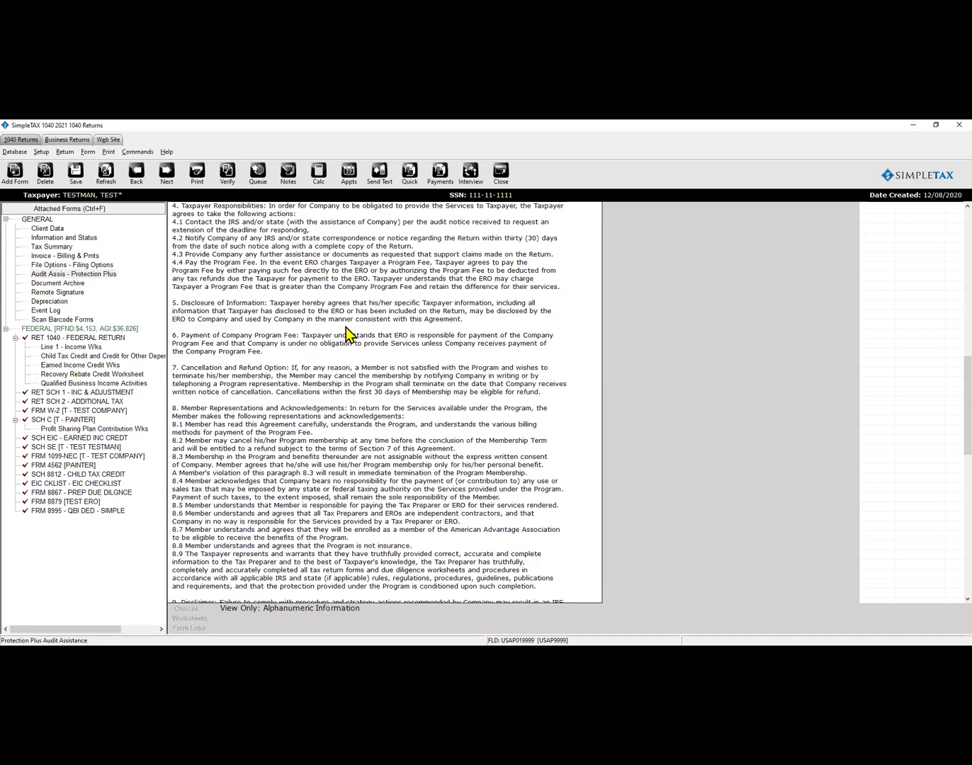
scroll(353, 328, down, 3)
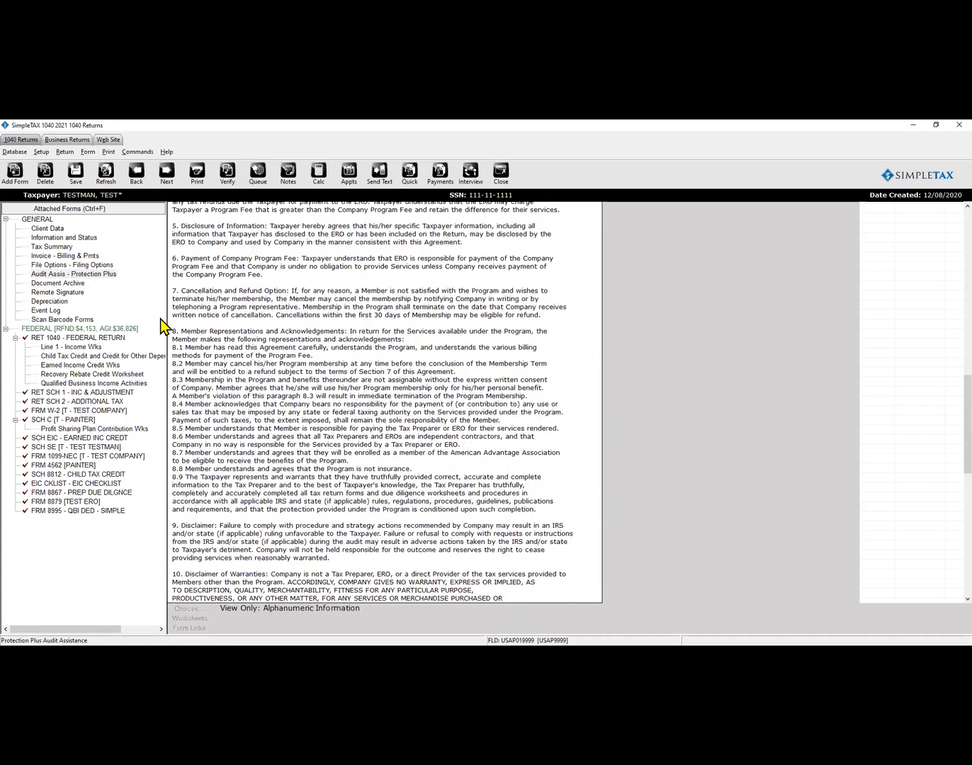